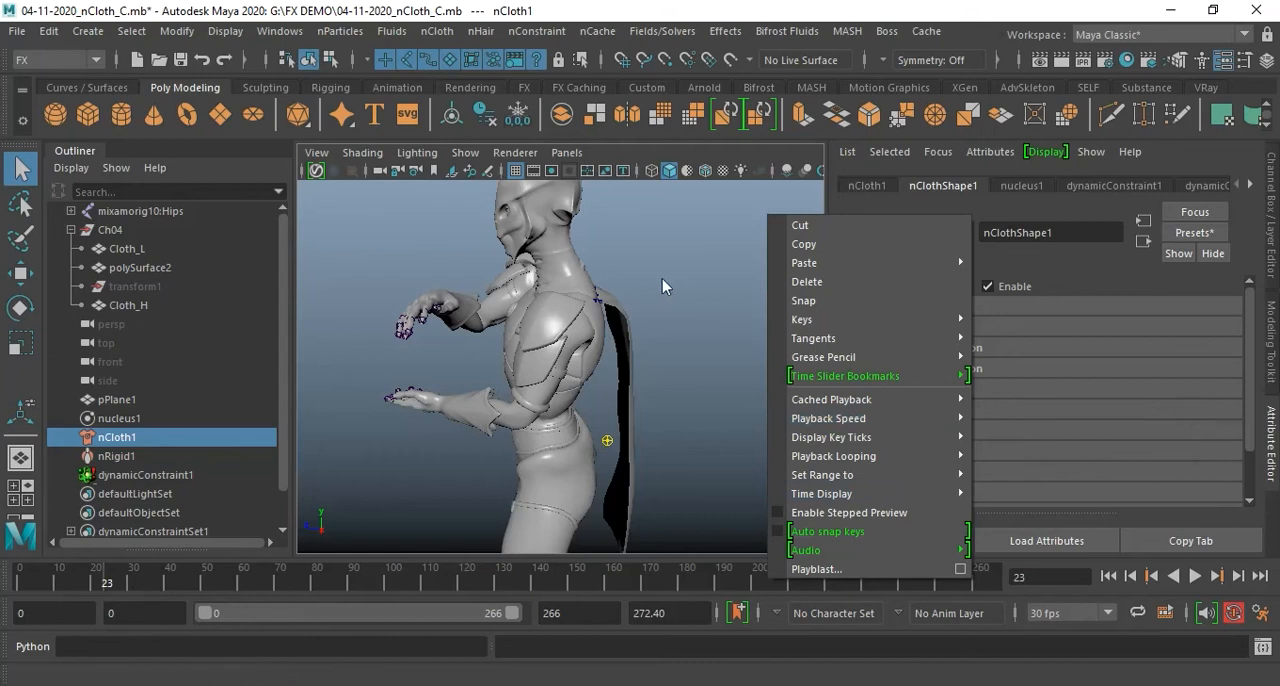
Switch the playback speed to Real-time, play the cape simulation from the first frame, and return to the start
mouse_move(913, 420)
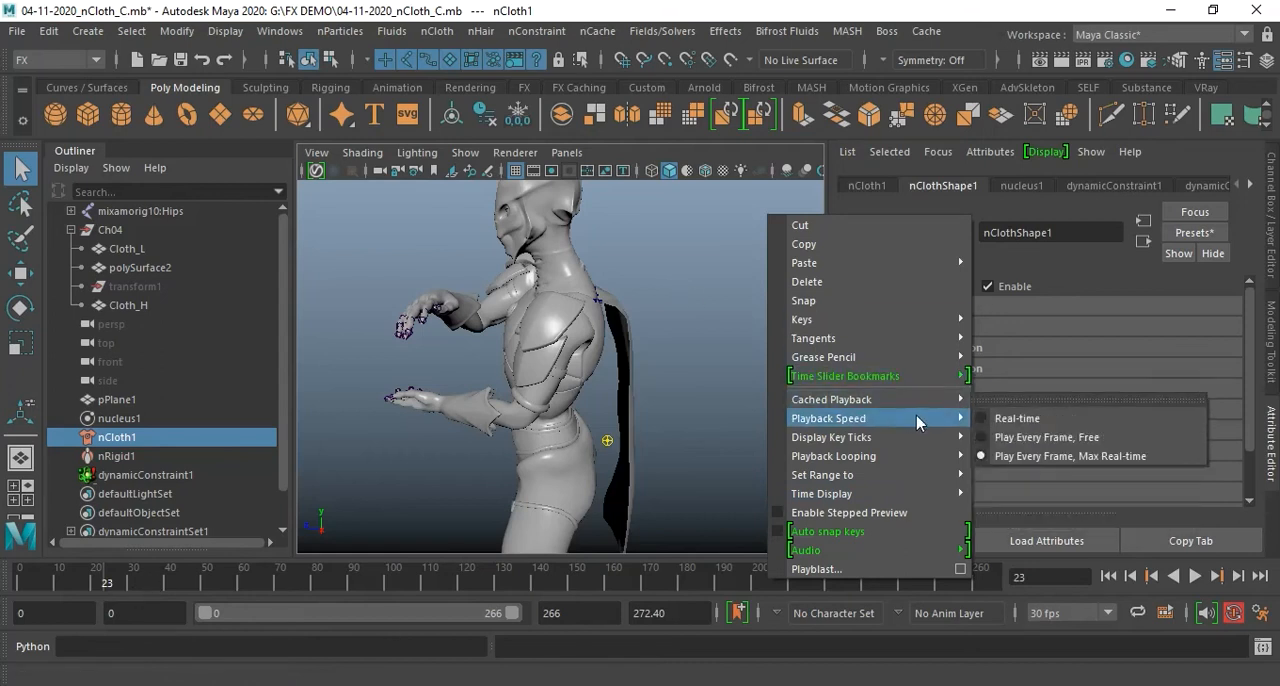
click(1005, 419)
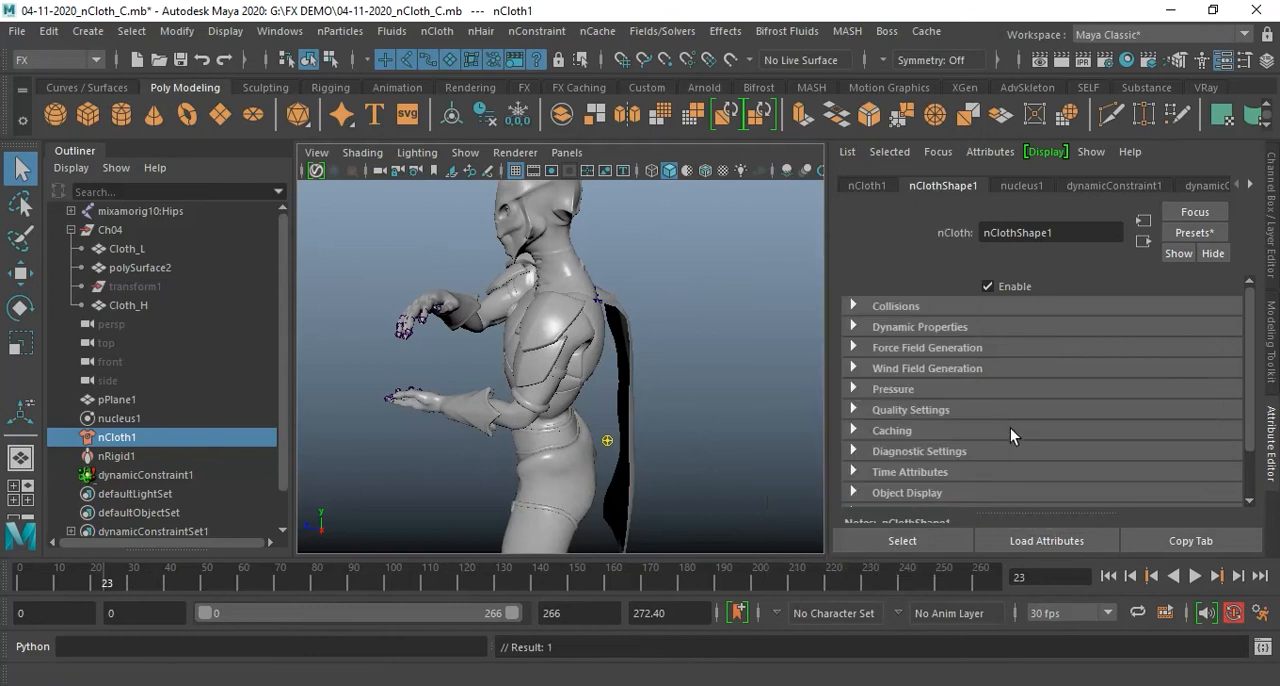
click(1108, 576)
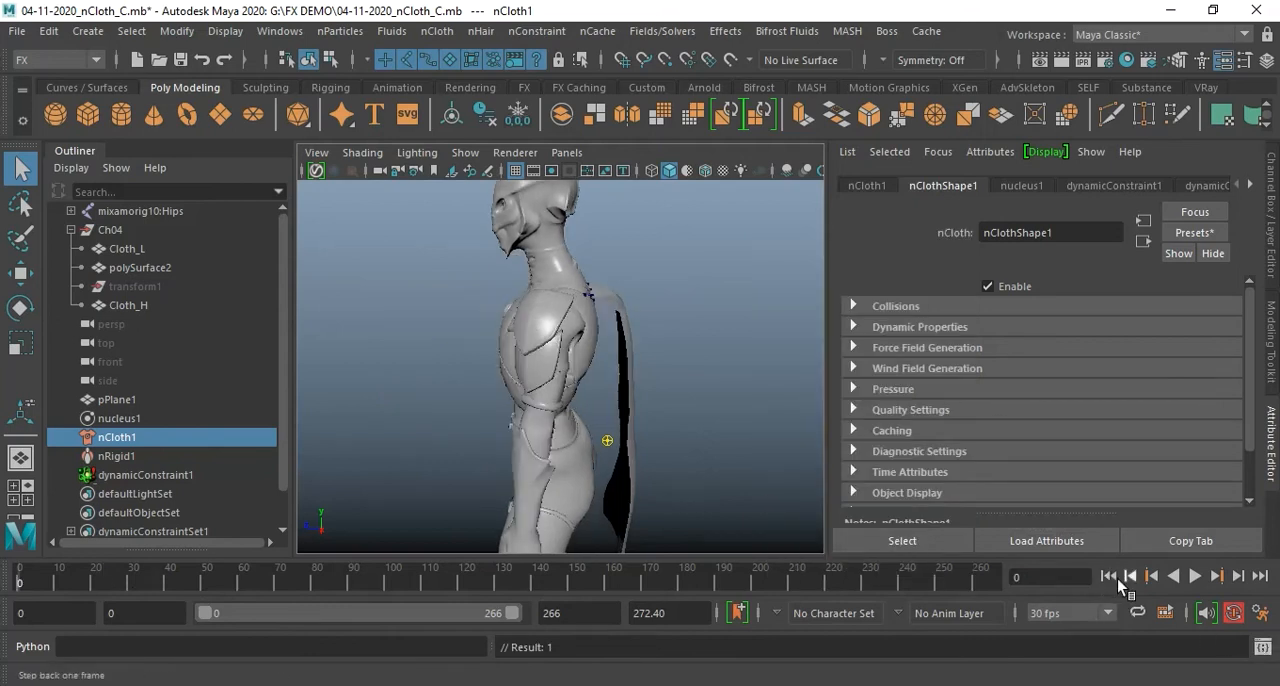
click(1194, 577)
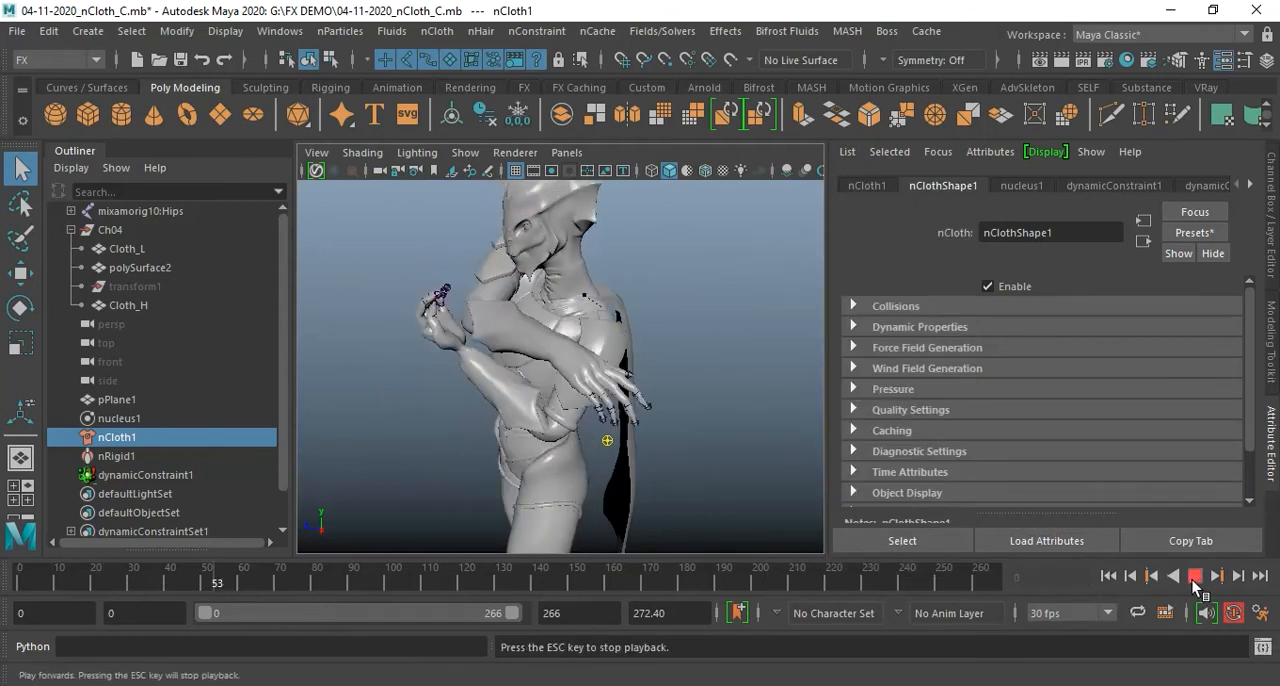
key(Escape)
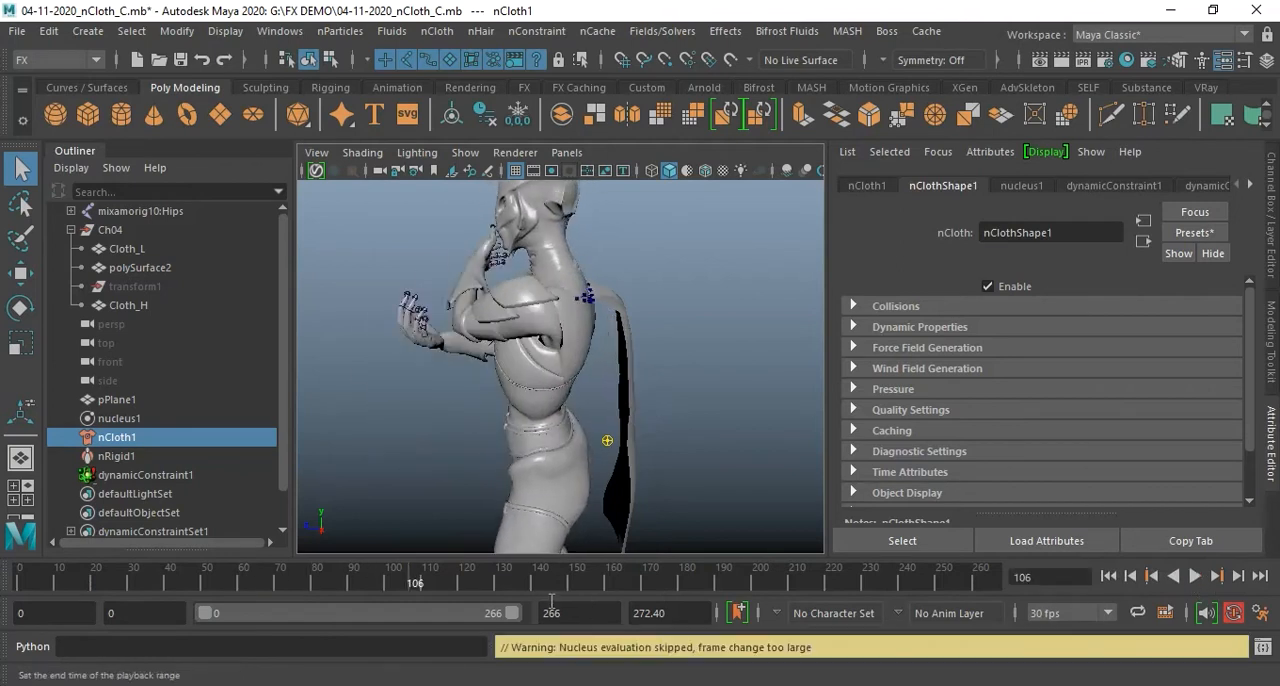
click(1108, 576)
Set the playback speed to Play Every Frame, Max Real-time
right_click(828, 583)
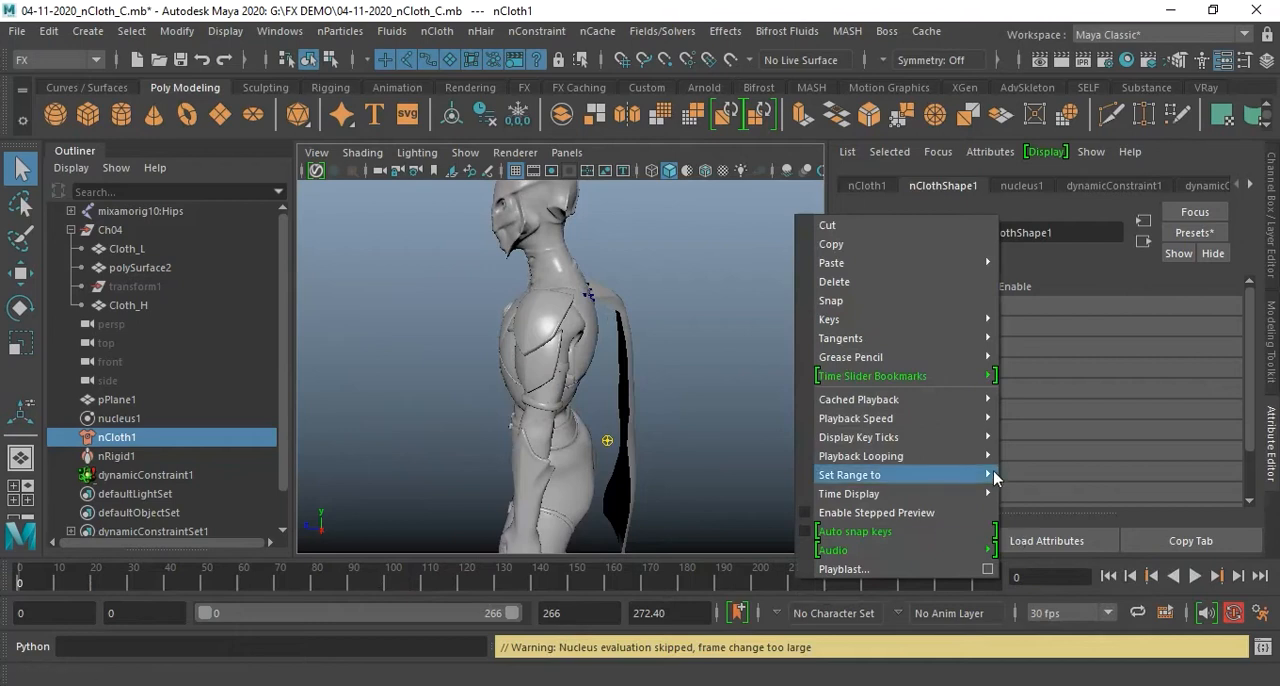
mouse_move(988, 418)
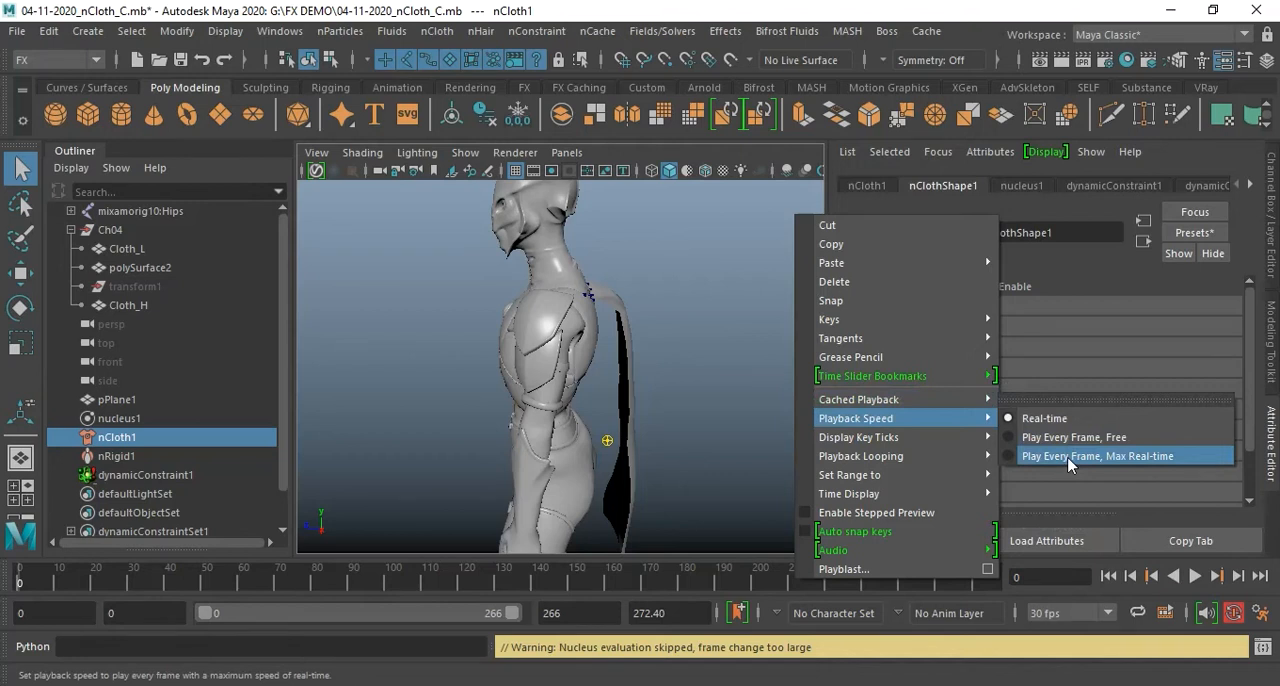
click(1067, 458)
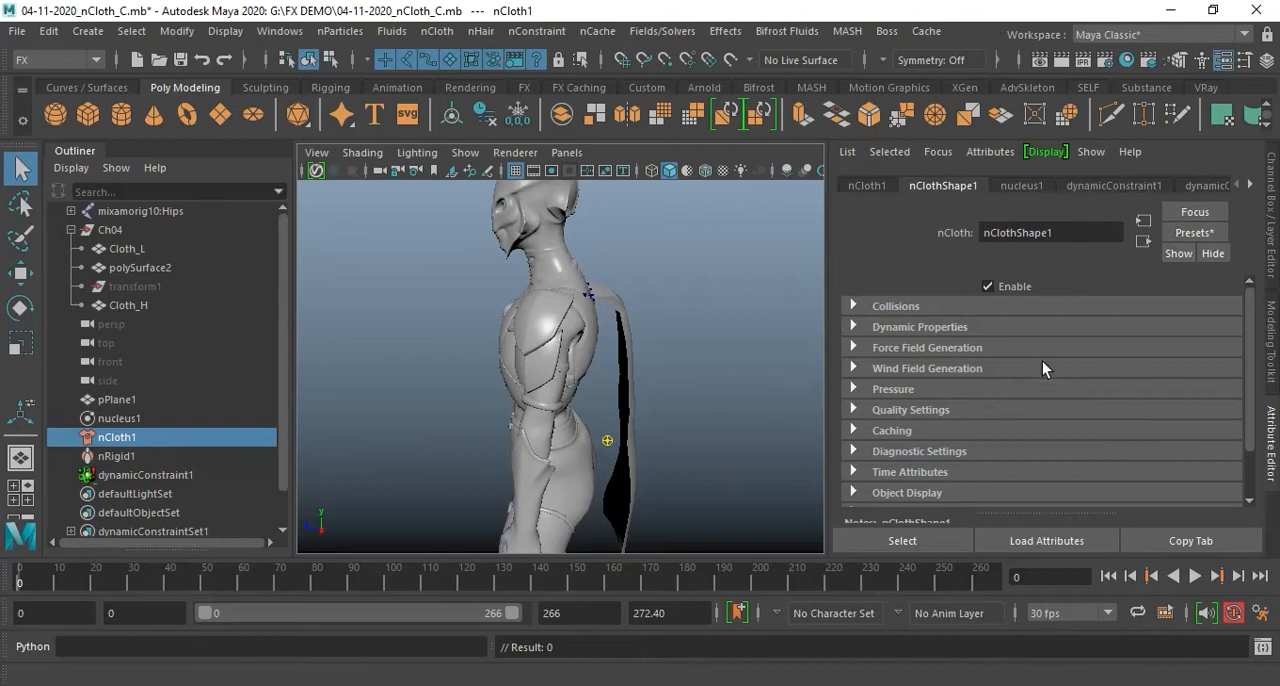
Compare the Collisions settings of nCloth1 with those of nRigid1
click(919, 308)
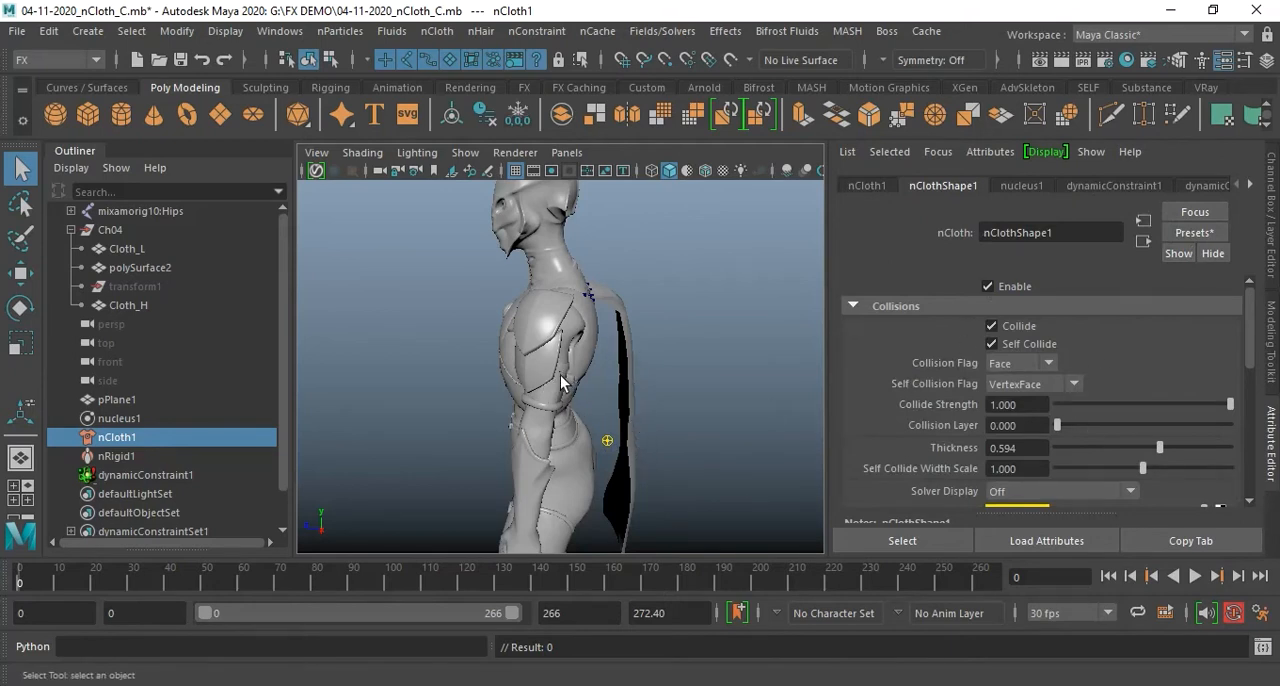
click(147, 458)
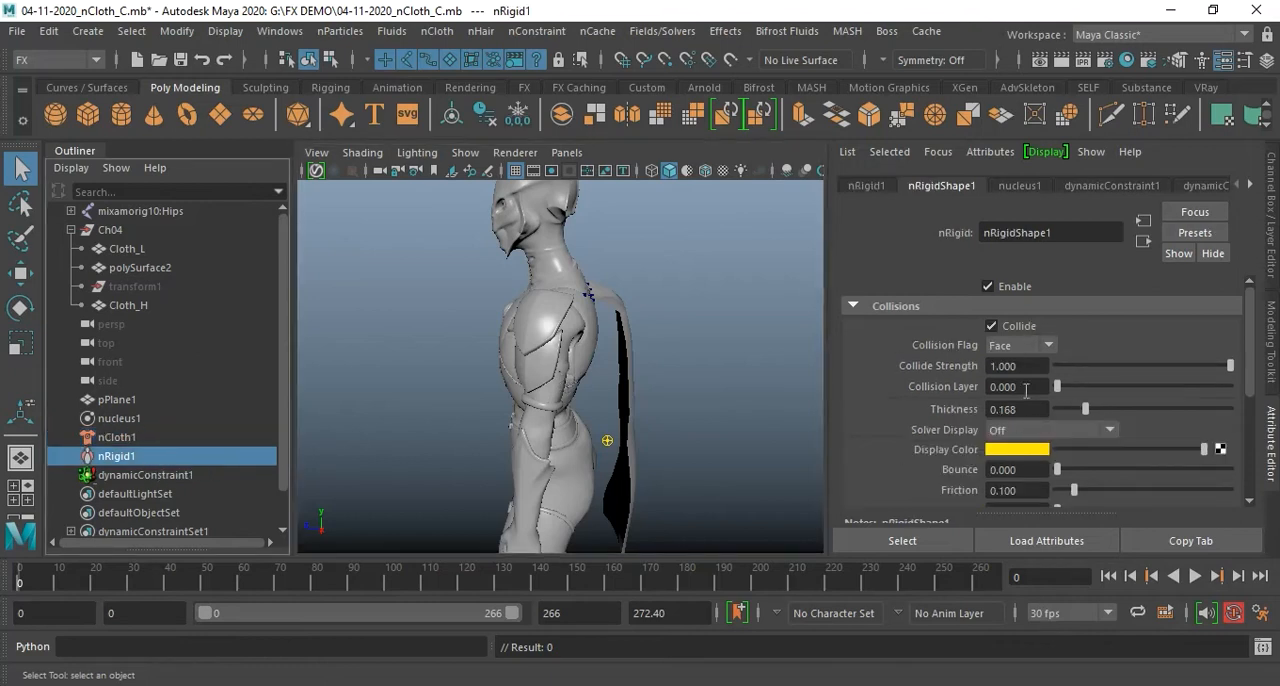
click(130, 437)
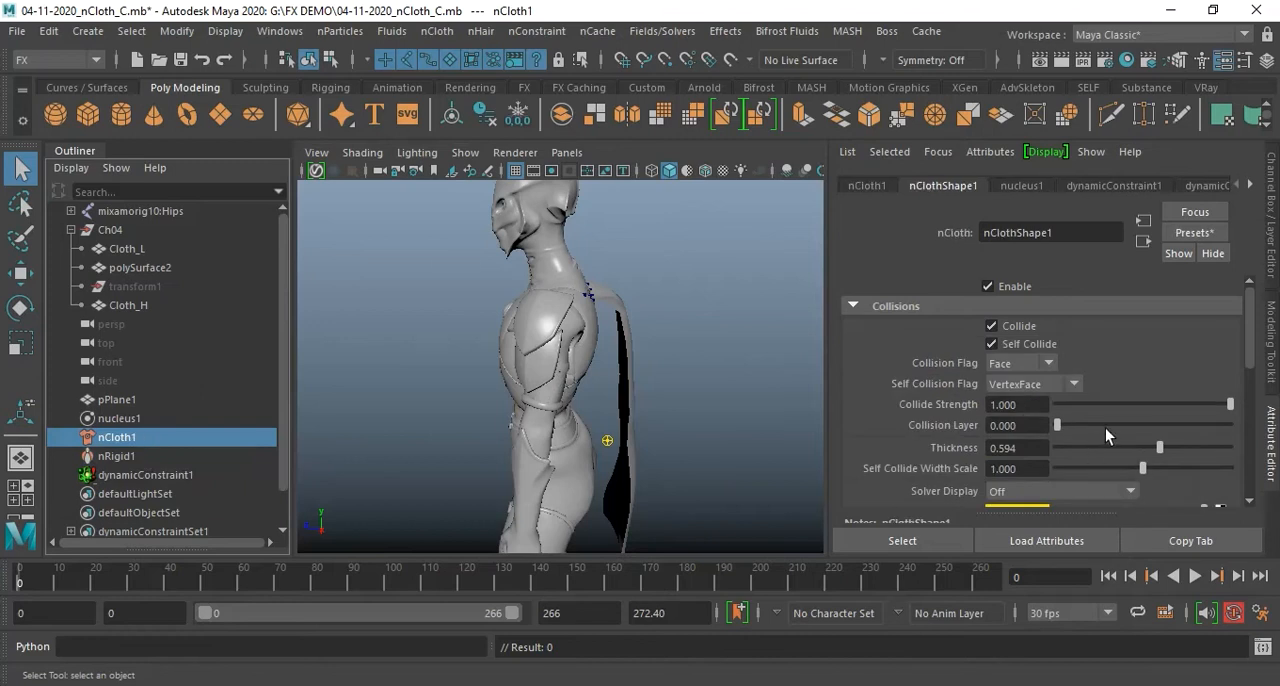
Set the Stretch Resistance in nCloth1's Dynamic Properties to 1
scroll(1102, 429, down, 5)
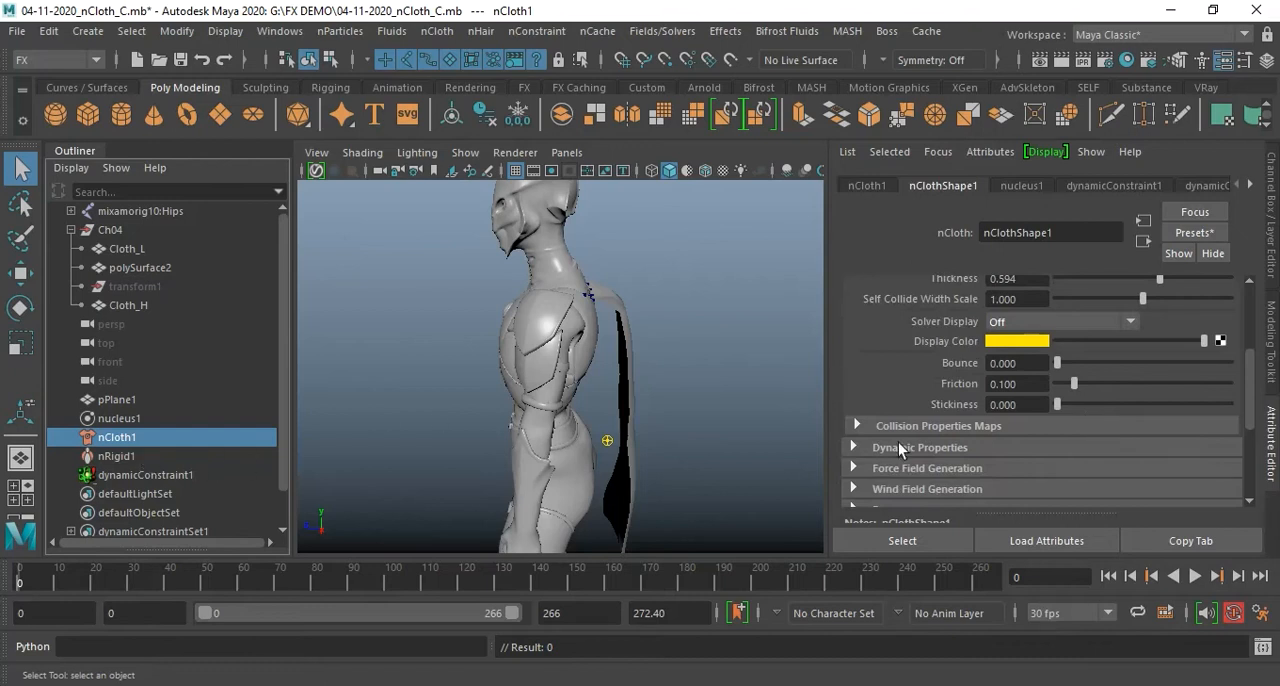
scroll(1174, 383, down, 2)
click(918, 398)
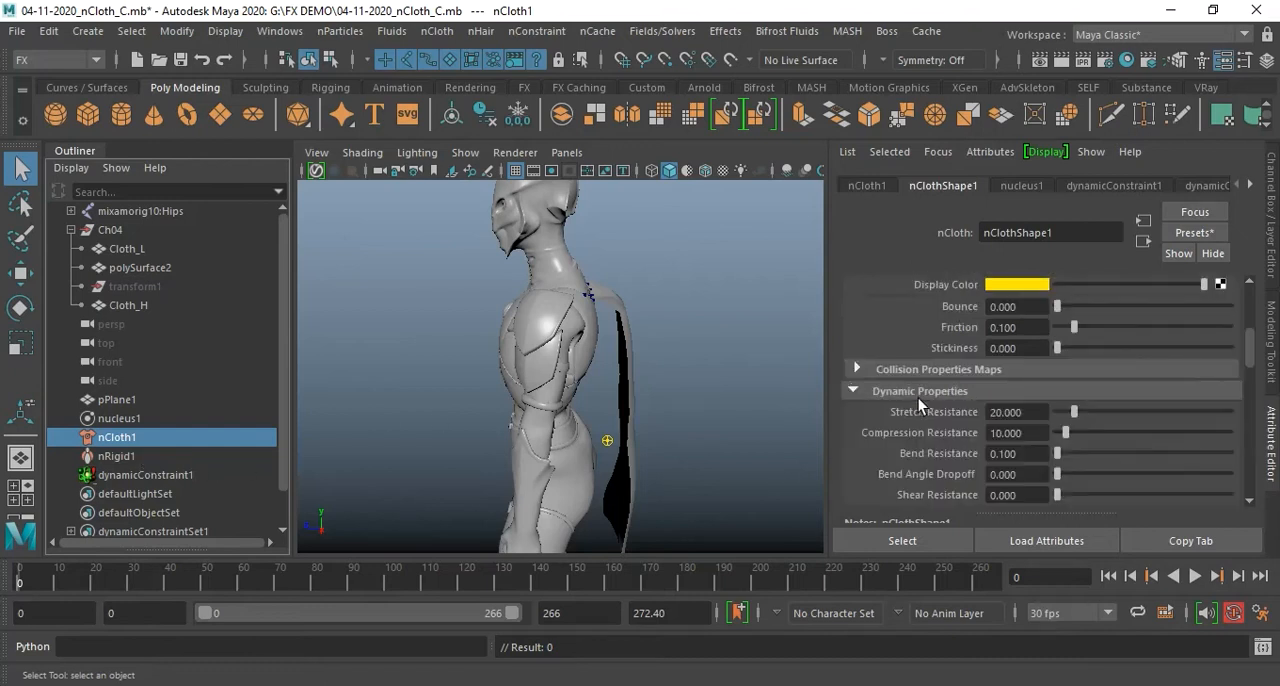
scroll(1125, 433, down, 2)
scroll(1039, 414, down, 2)
scroll(1041, 413, up, 2)
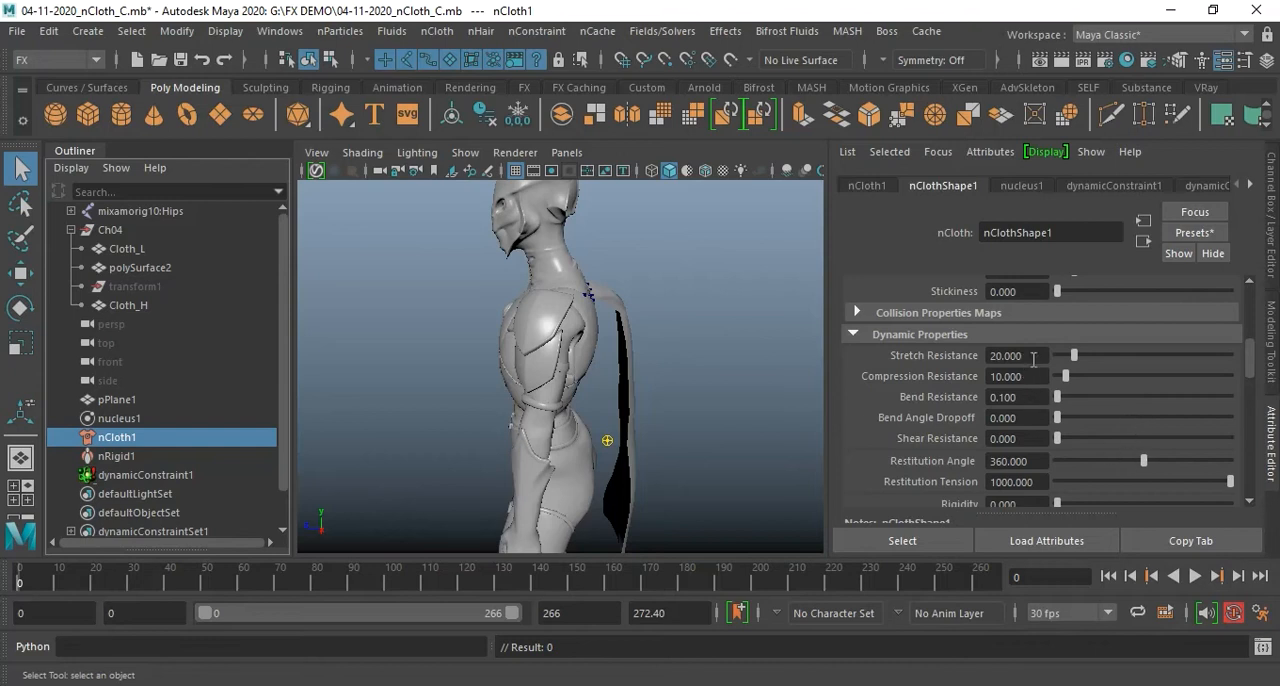
drag(1033, 359, 980, 355)
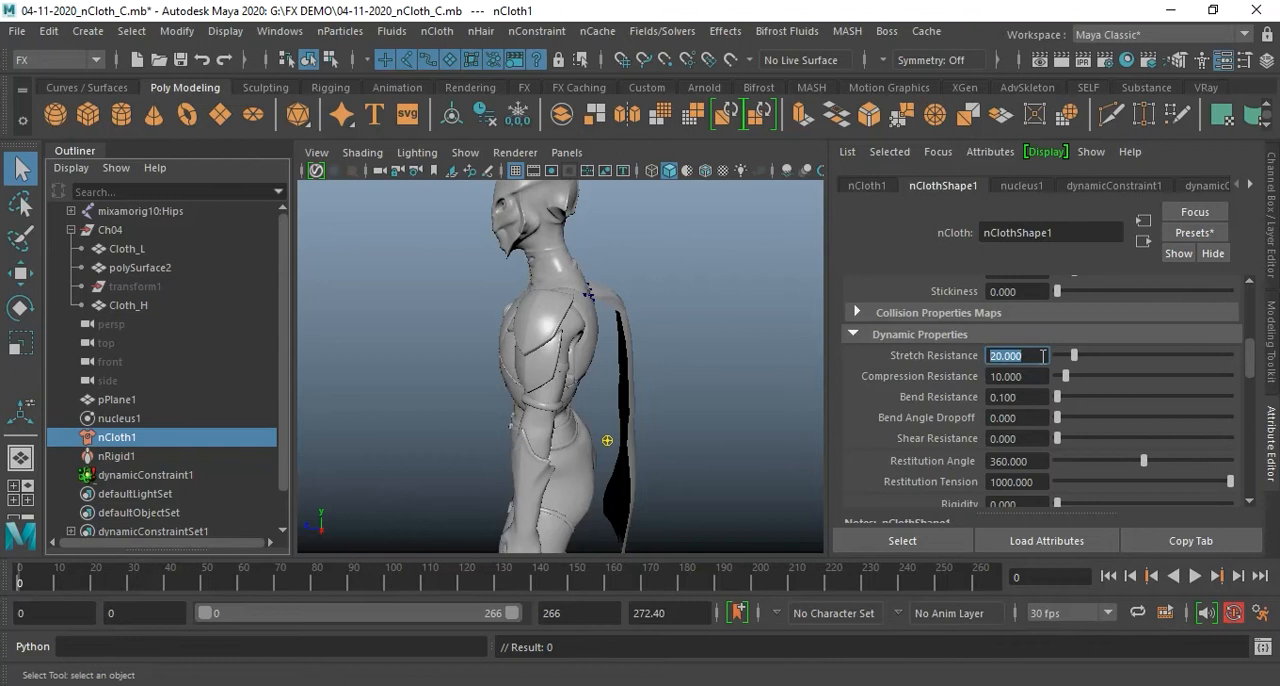
text(1)
key(Return)
key(Return)
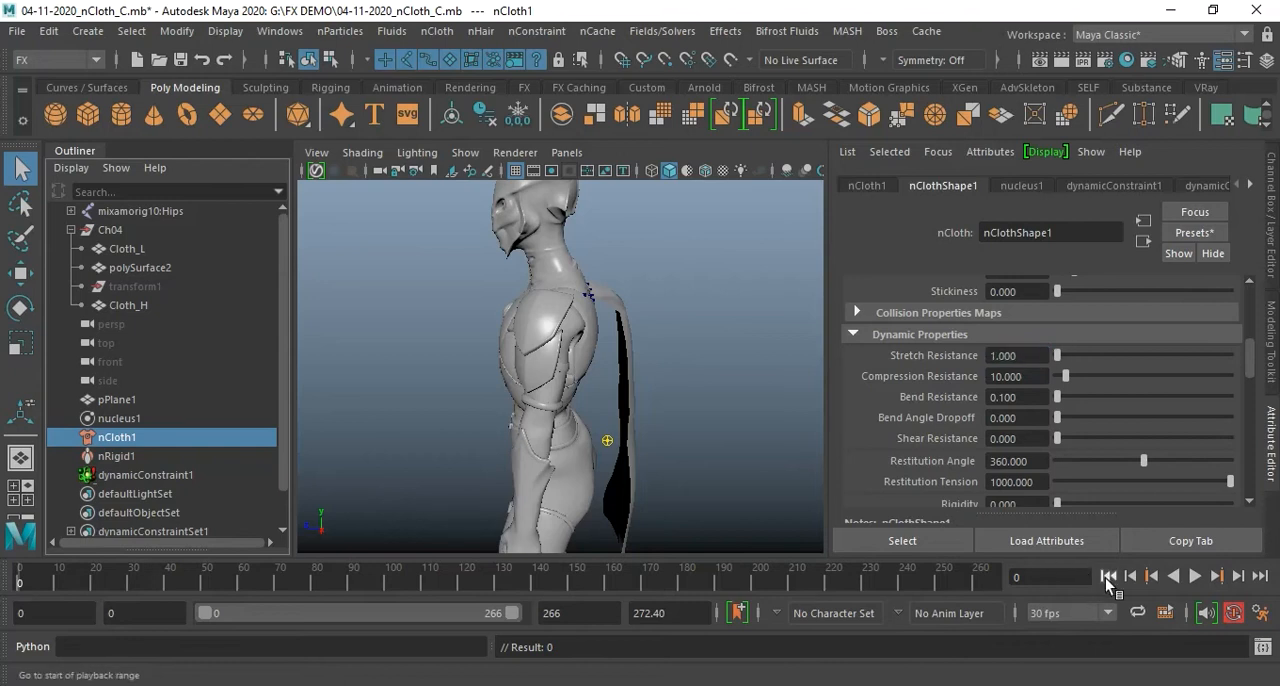
Play the simulation and examine the cape's stretching and motion from behind the character
click(1195, 577)
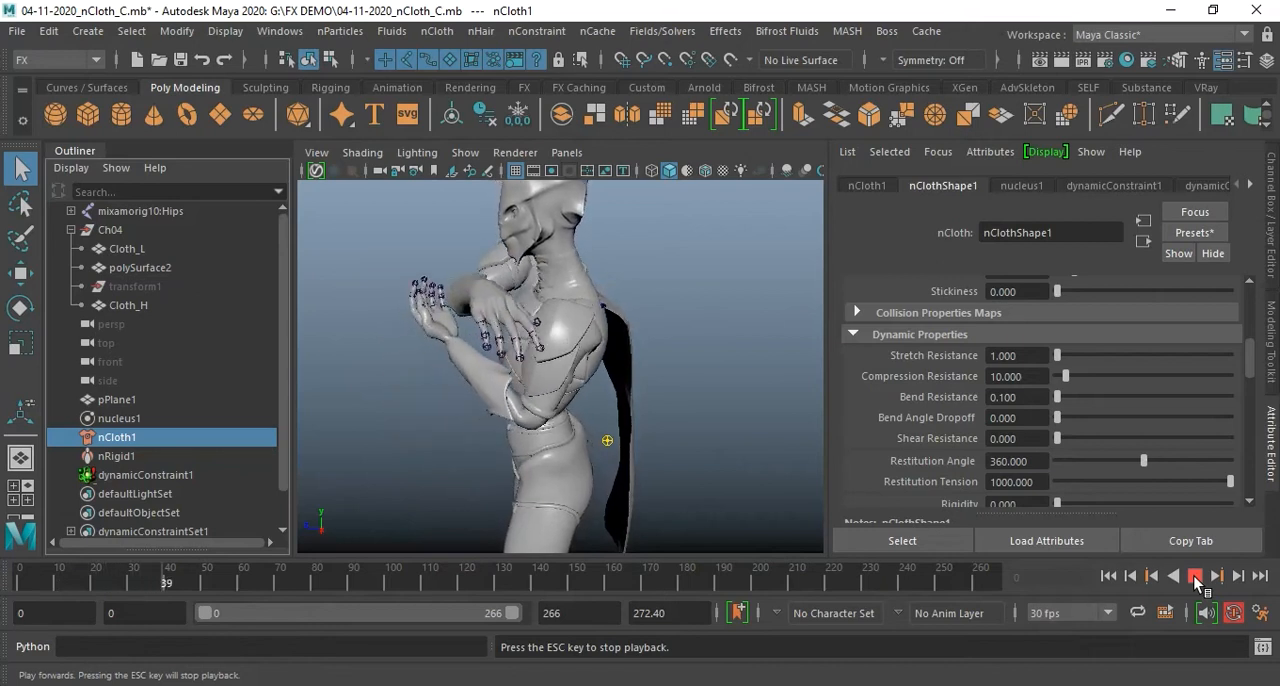
click(1195, 578)
alt+drag(676, 396, 493, 370)
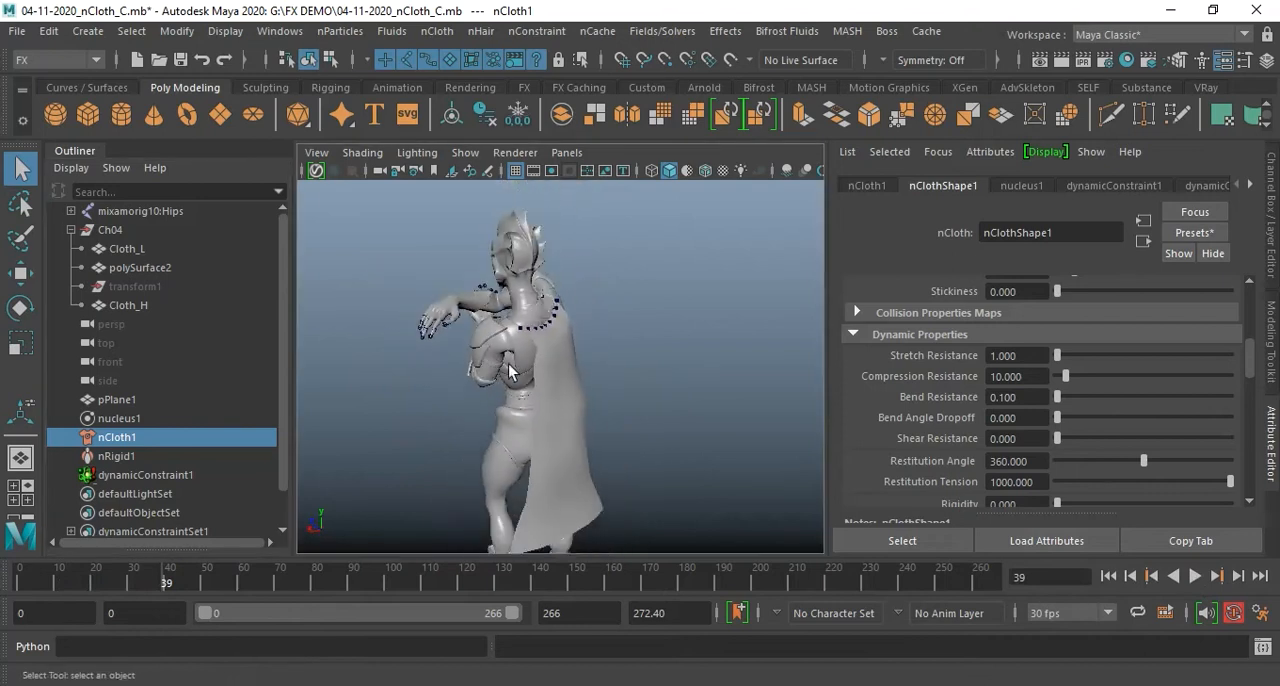
click(1196, 577)
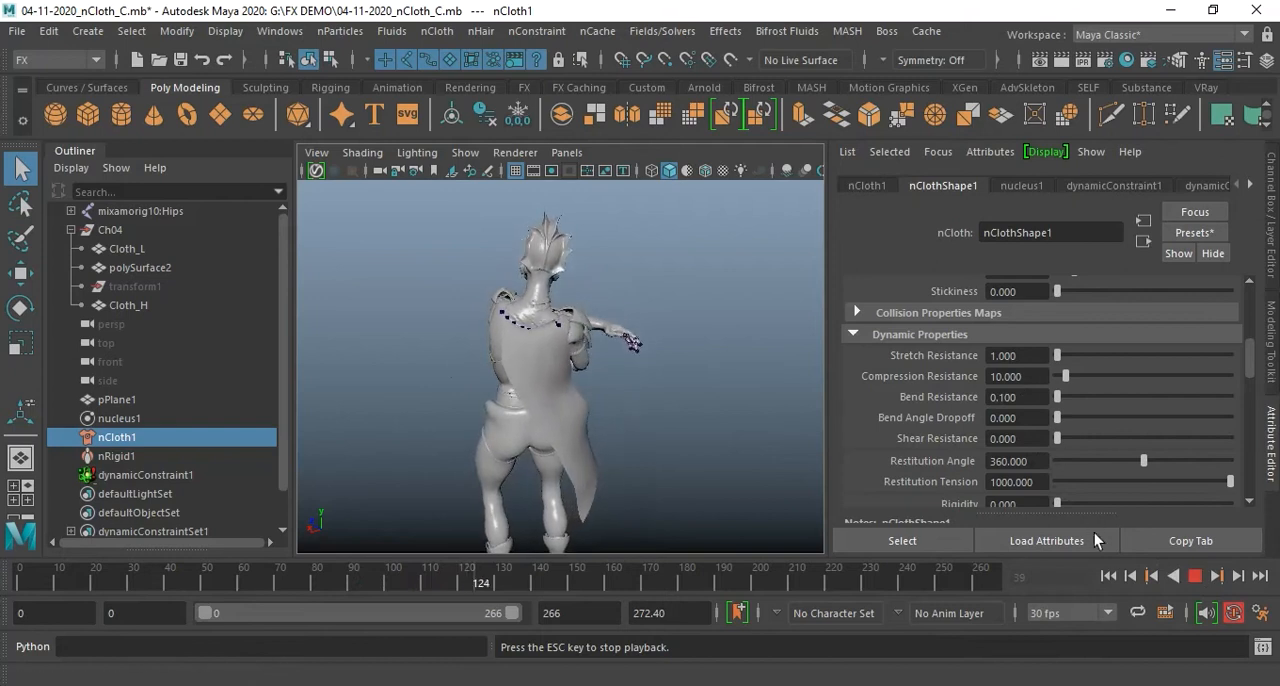
click(1195, 576)
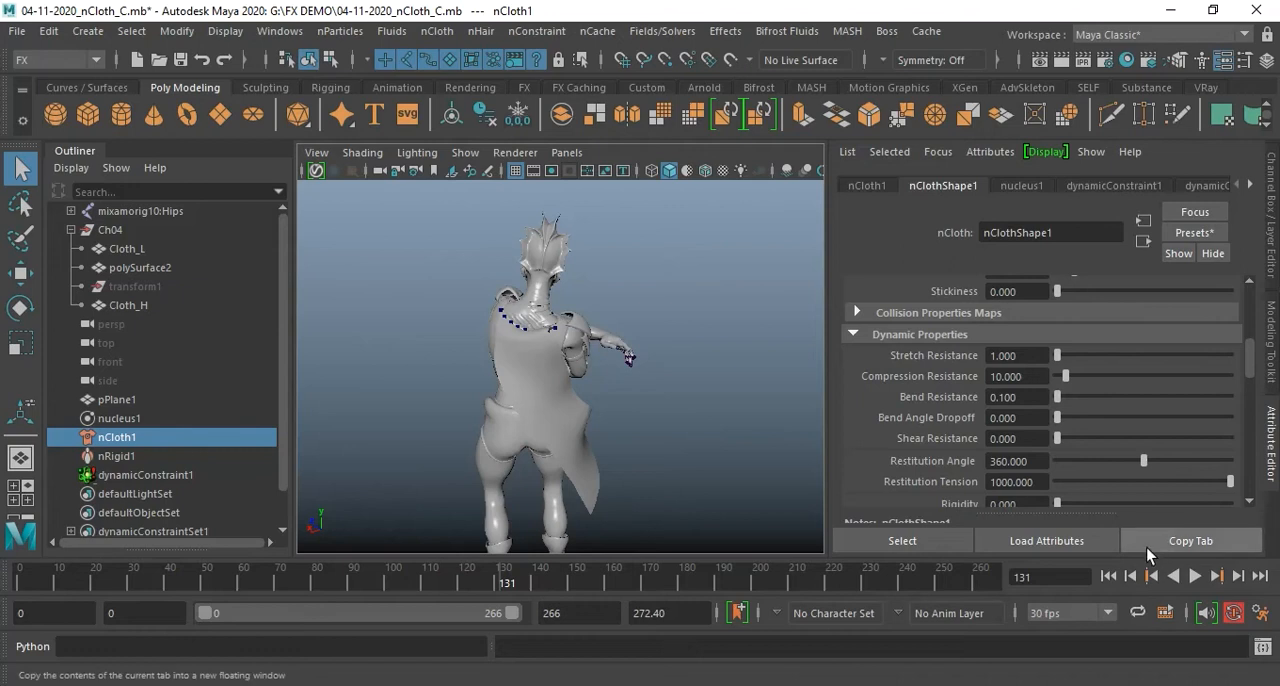
Set the Air Density of nucleus1 to 5 in its Gravity and Wind settings
click(1024, 185)
scroll(1134, 378, down, 3)
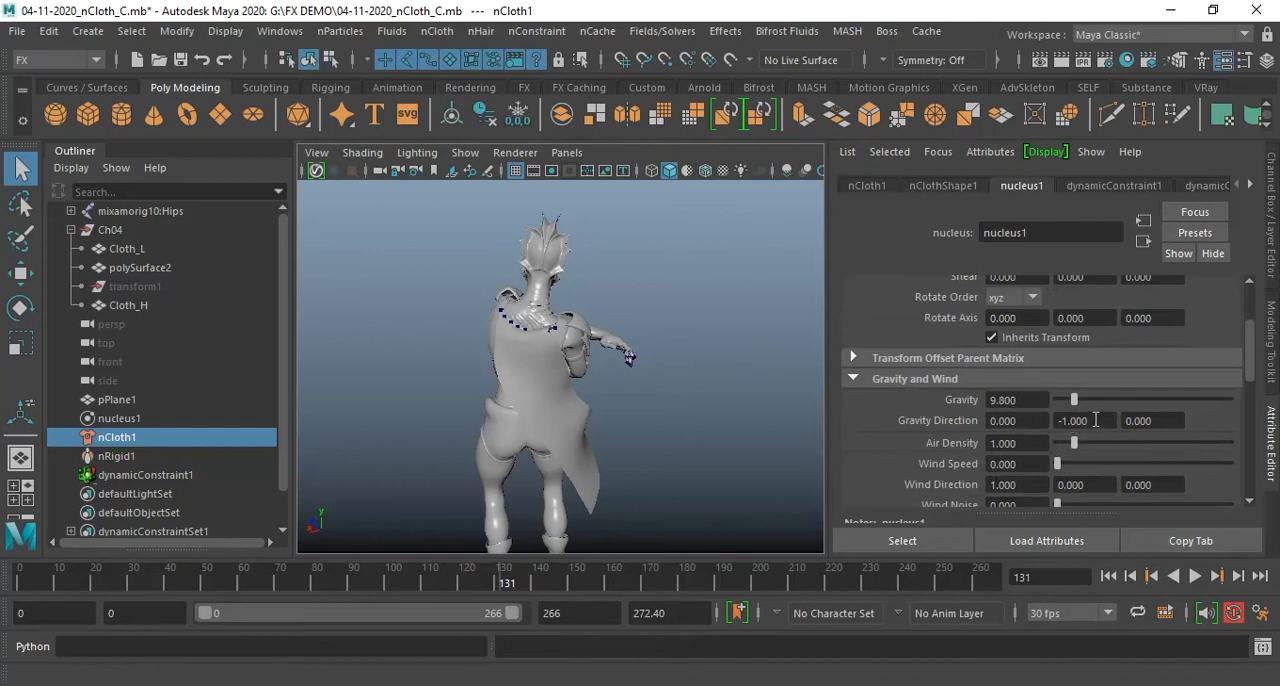
scroll(1095, 420, down, 1)
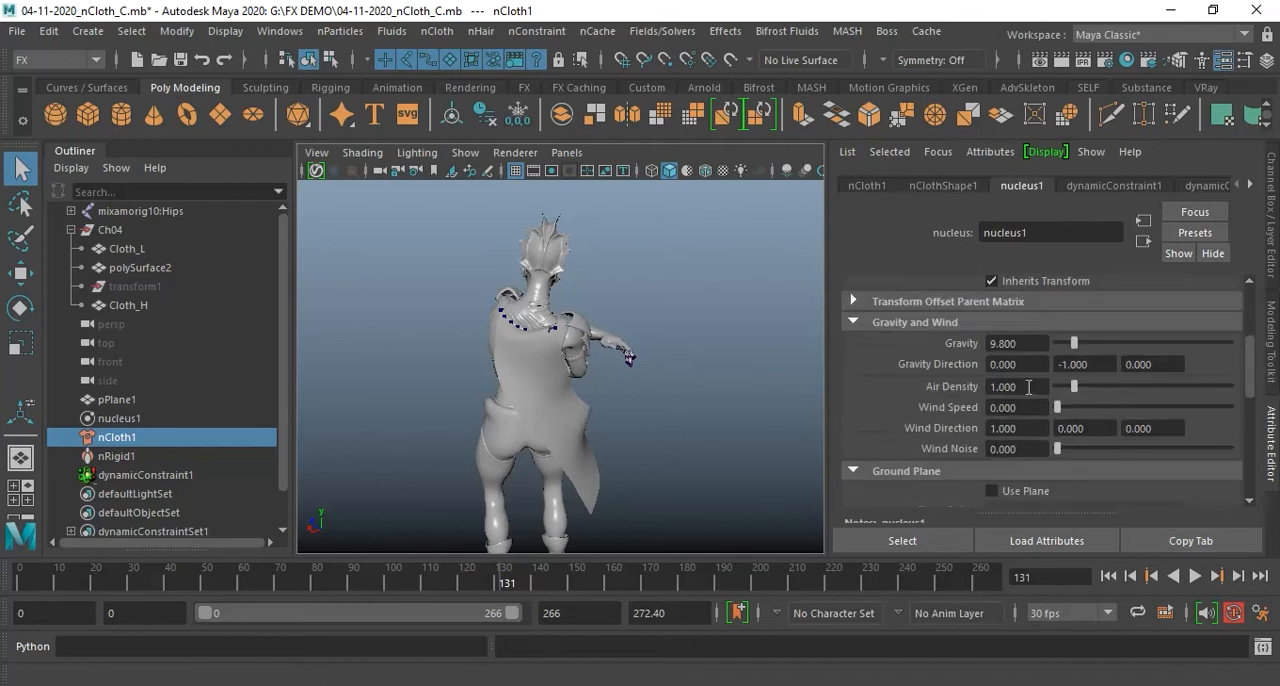
drag(1030, 386, 968, 385)
text(5)
key(Return)
Play the simulation from the first frame and raise nucleus1's Air Density to 10 during playback
click(1110, 576)
click(1195, 576)
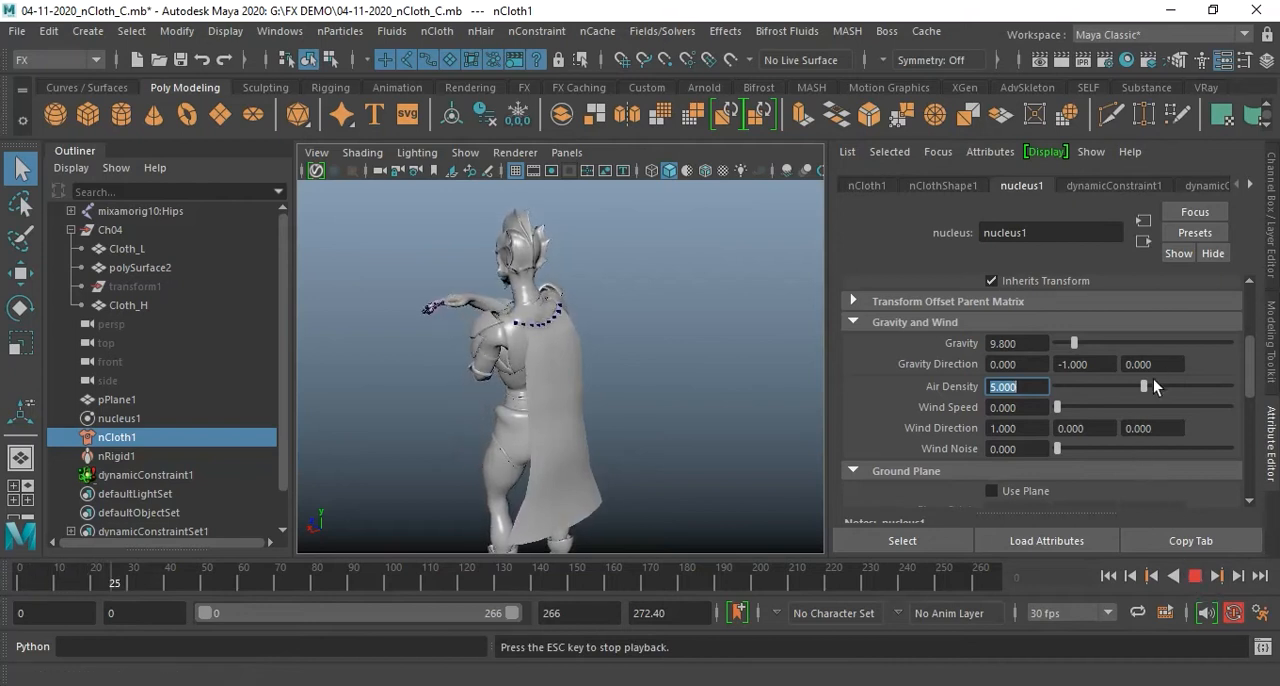
drag(1156, 384, 1250, 393)
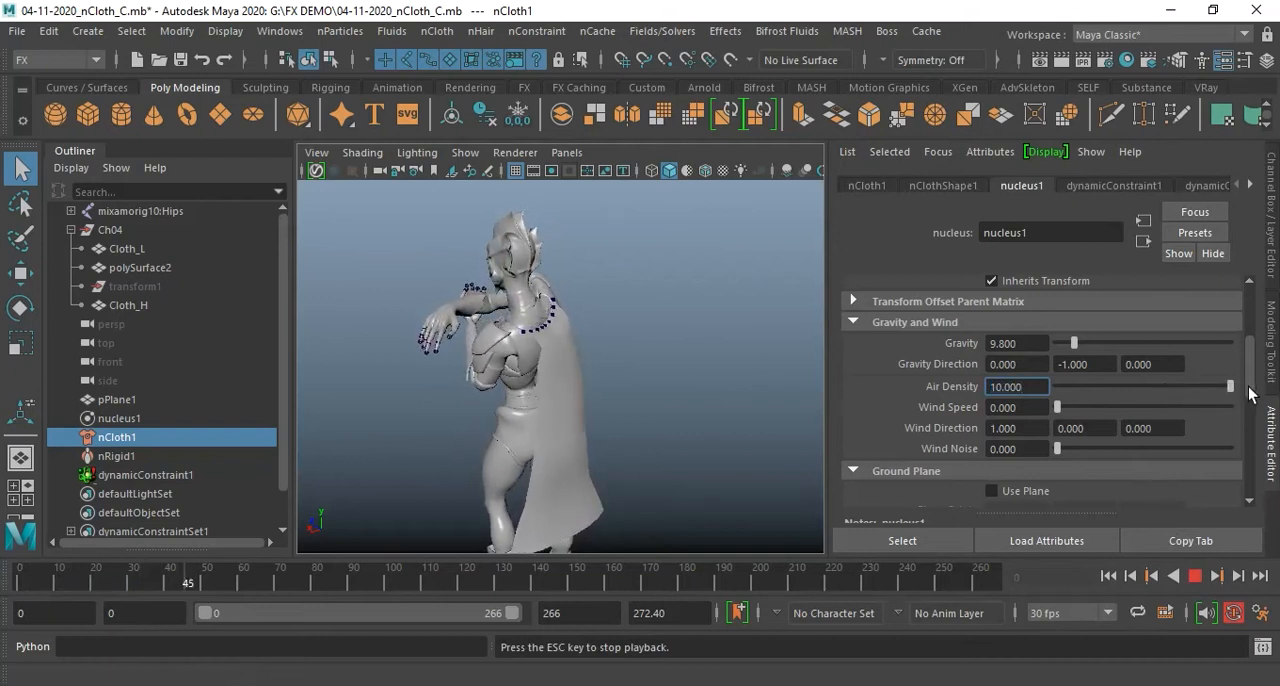
click(1195, 576)
Set nucleus1's Air Density to 50 and play the cape simulation from the first frame
click(1108, 576)
double_click(1030, 386)
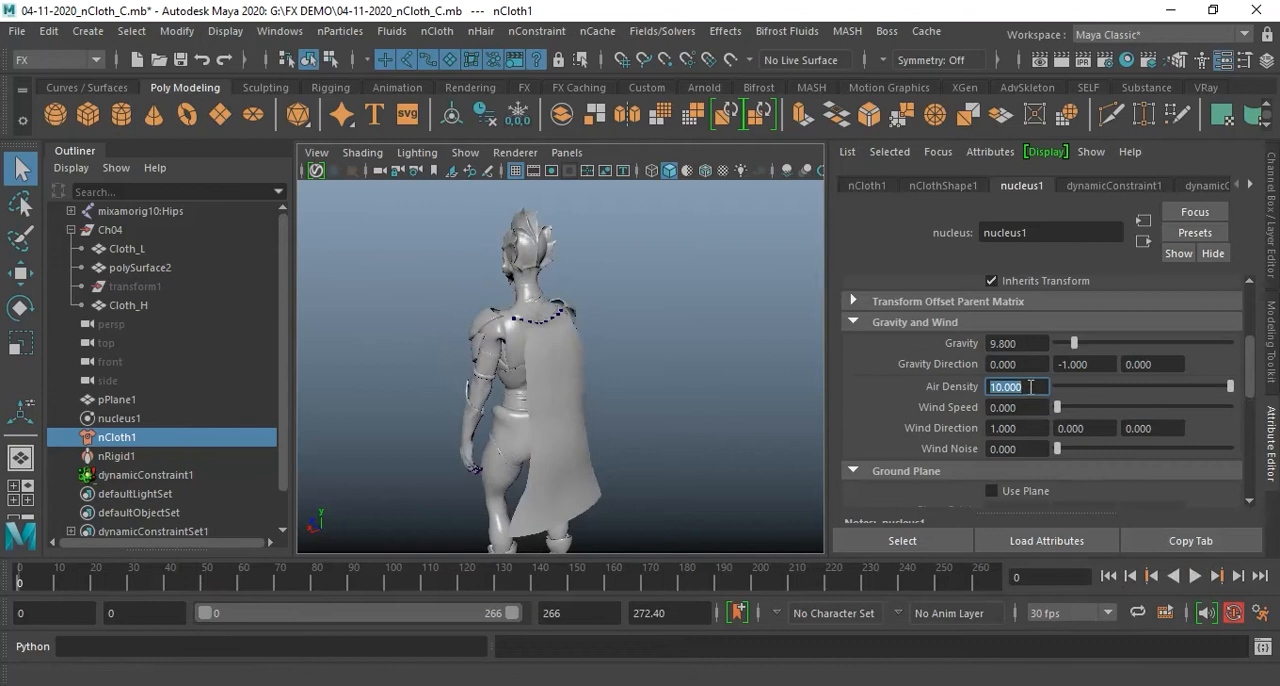
text(50)
key(Return)
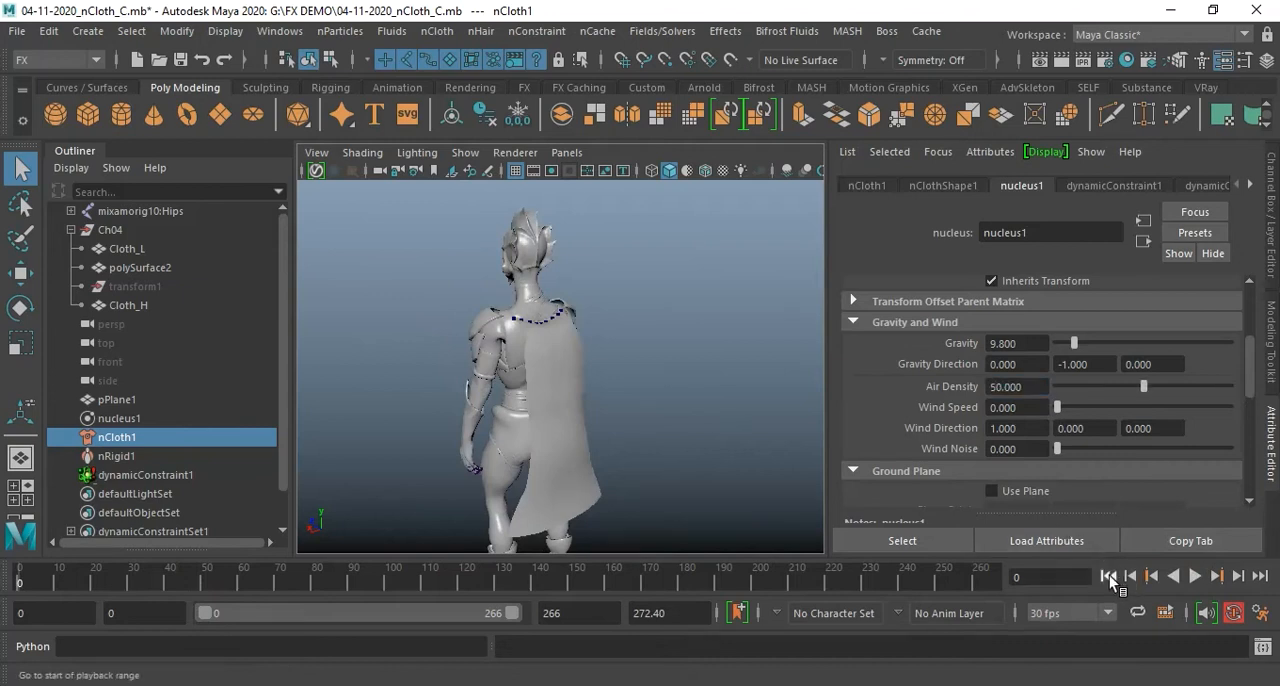
click(1195, 576)
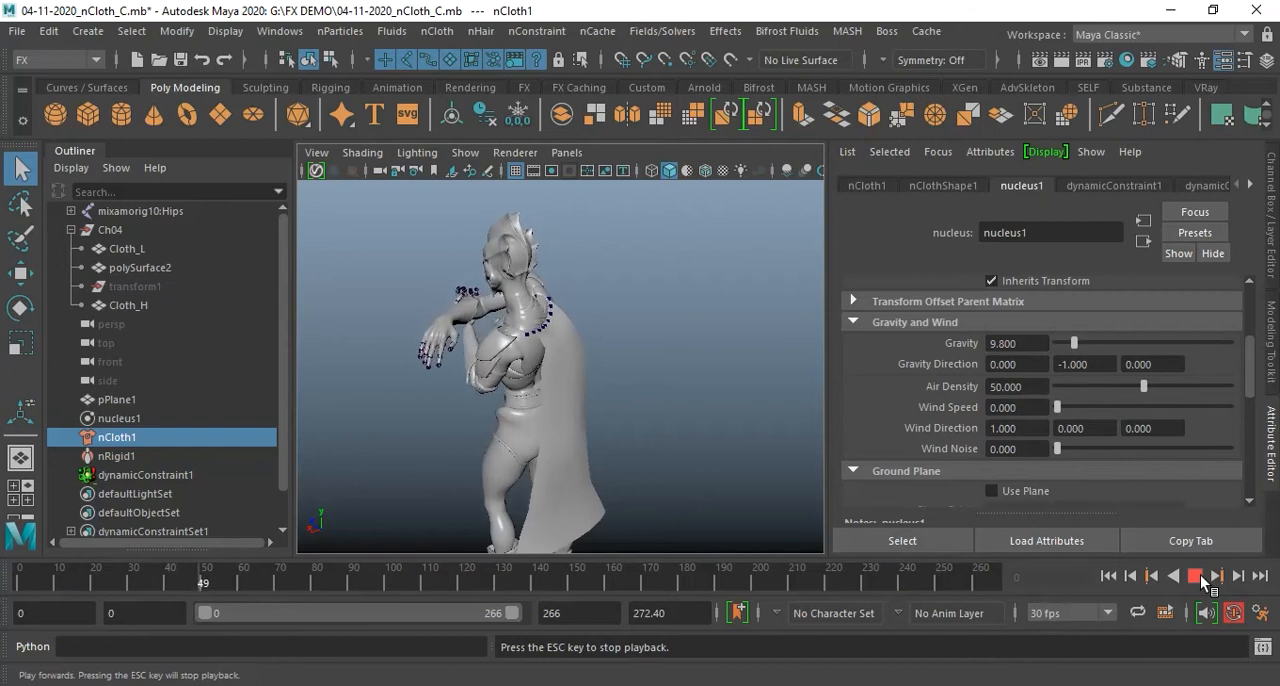
click(1200, 576)
Set the Space Scale in nucleus1's Scale Attributes to 0.1
scroll(1140, 436, down, 2)
scroll(1140, 436, down, 8)
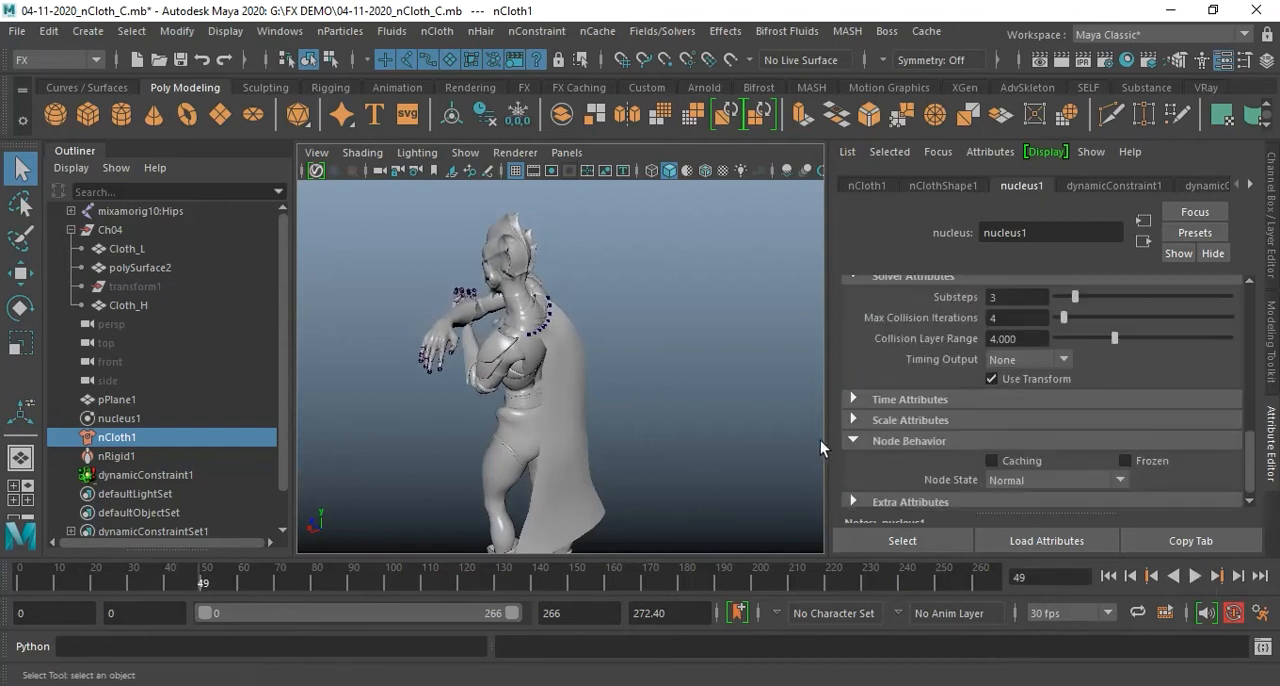
scroll(986, 452, down, 1)
click(925, 413)
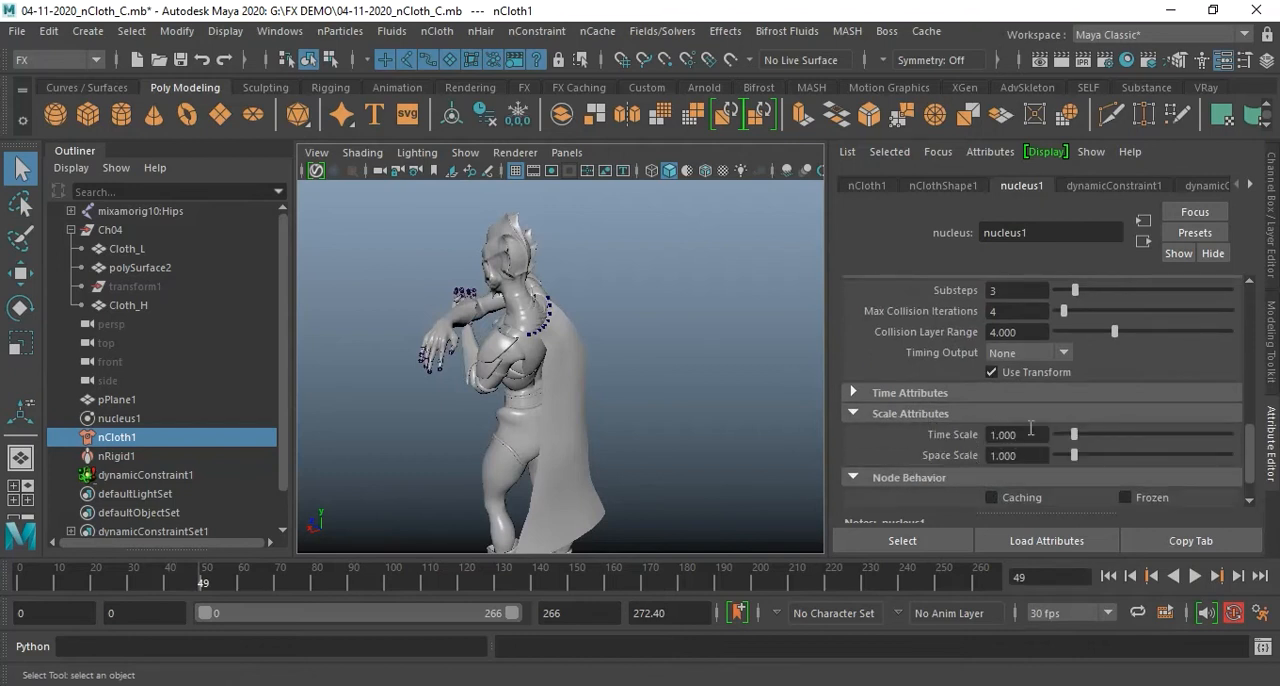
drag(1036, 455, 971, 460)
text(0.1)
key(Return)
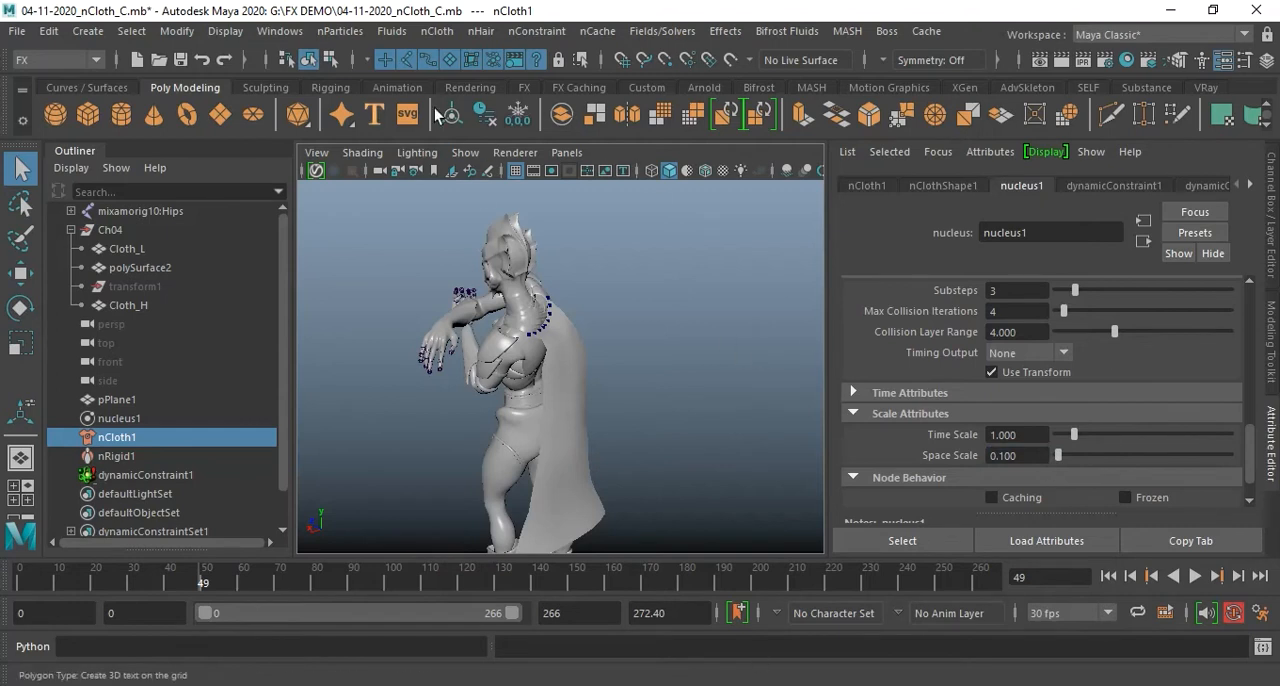
Play the simulation from the first frame with the whole character in view to check the cape's behaviour
scroll(674, 385, down, 5)
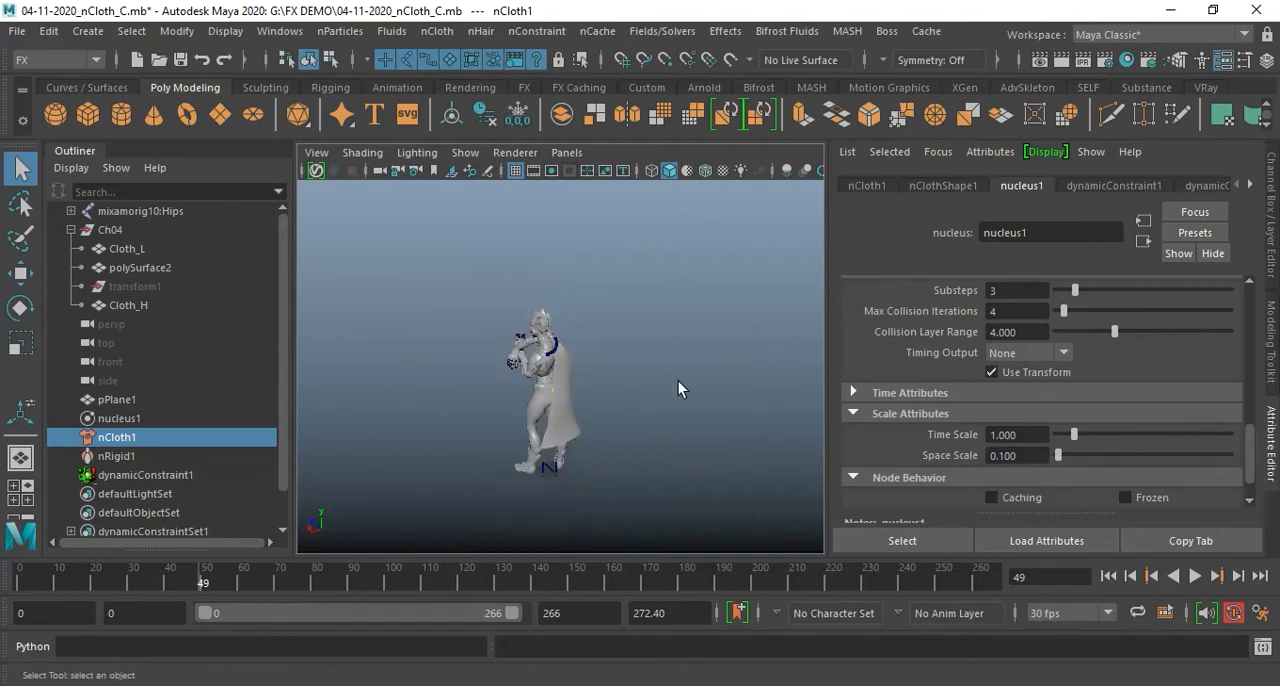
scroll(675, 383, up, 5)
scroll(675, 383, down, 2)
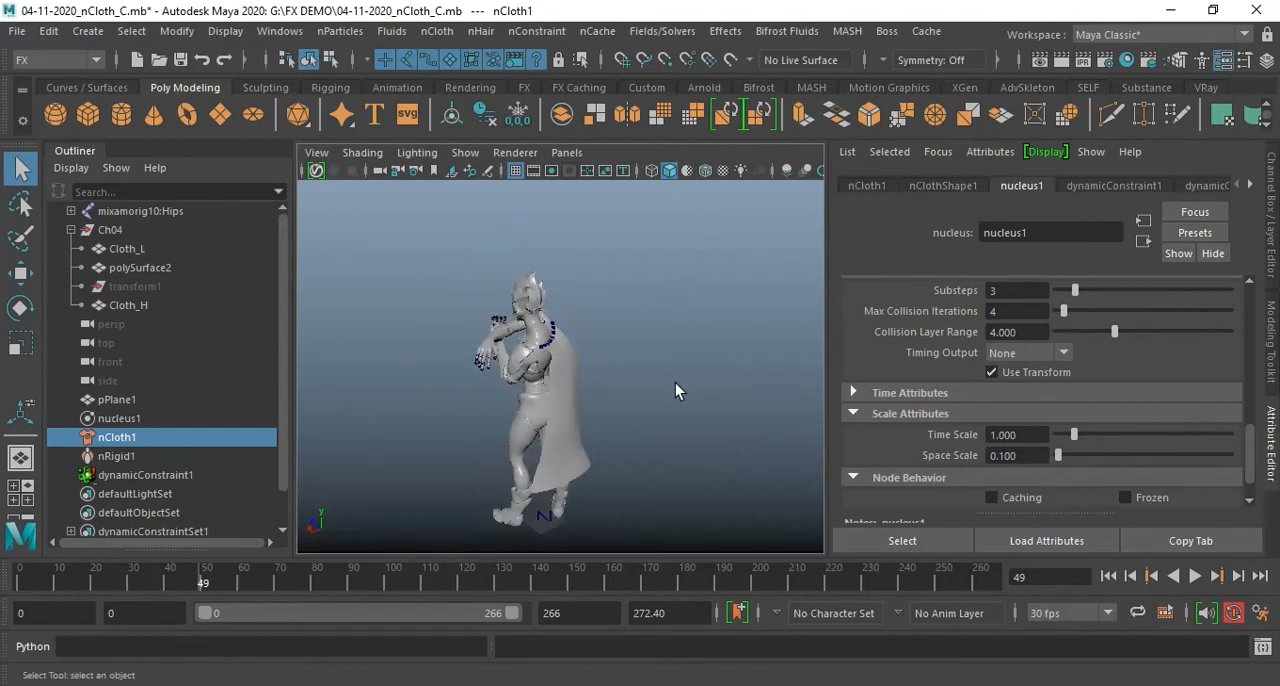
click(1108, 576)
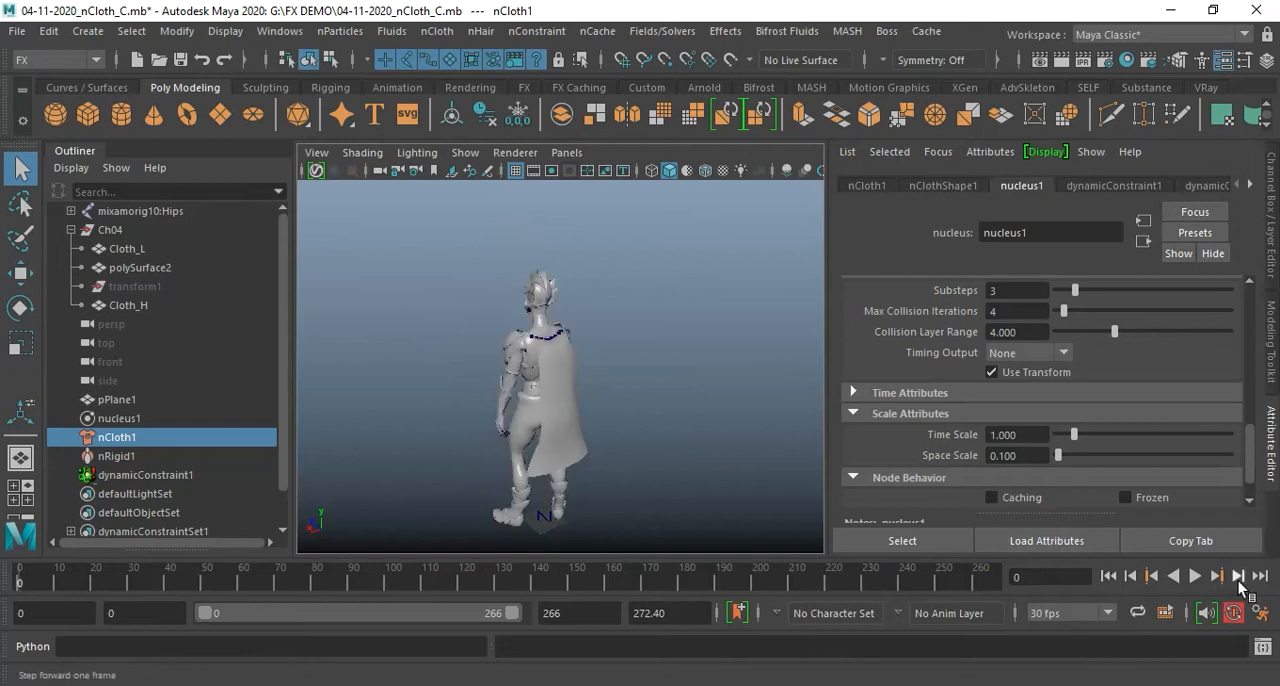
click(1194, 576)
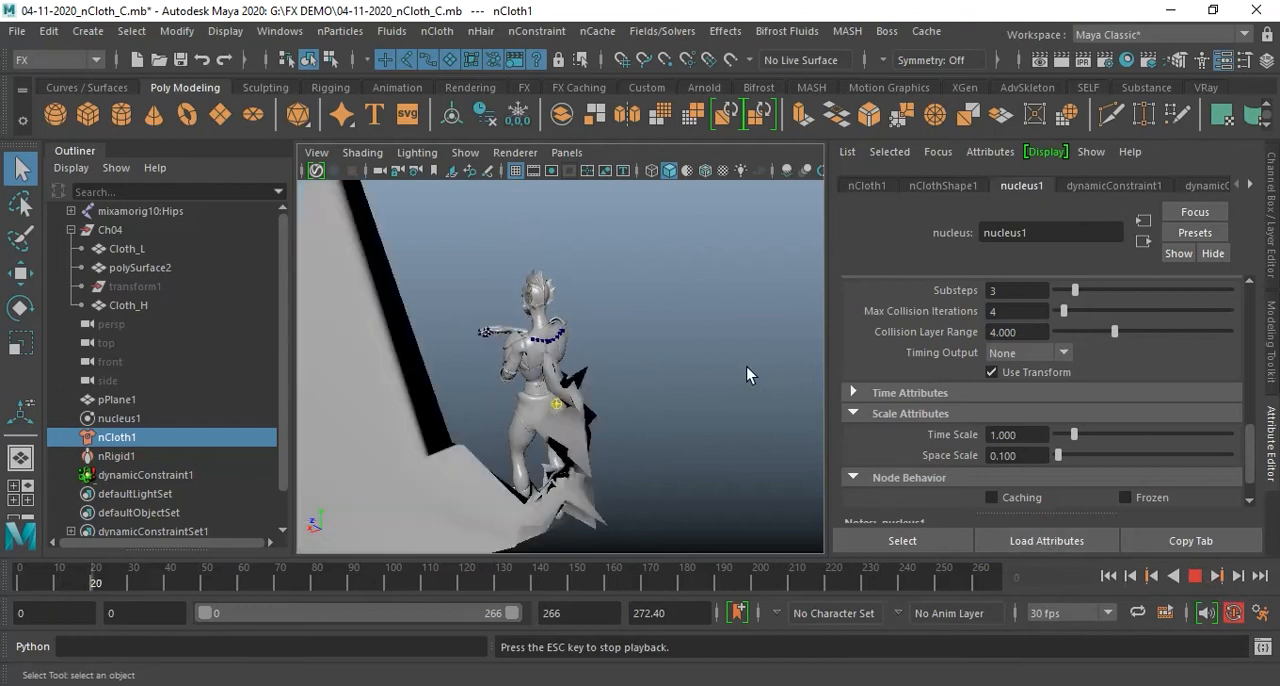
click(1198, 576)
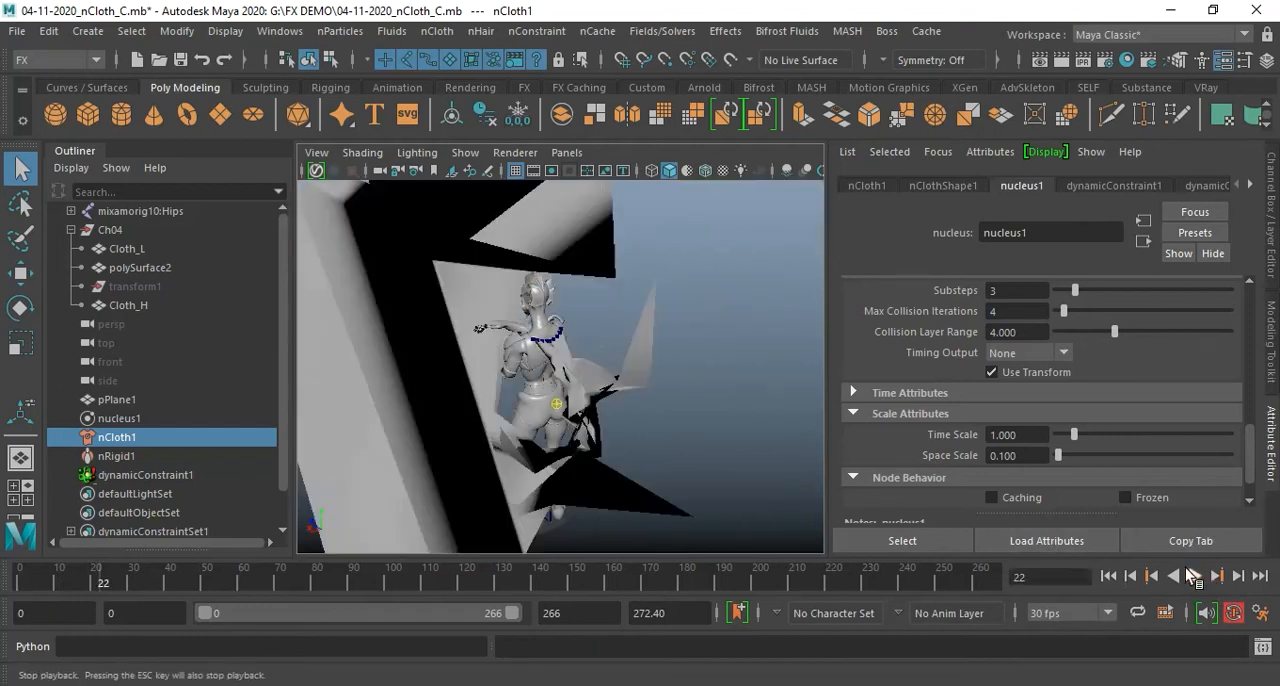
Set nucleus1's Space Scale to 10 and play the cape simulation from the first frame
click(1110, 577)
click(1030, 455)
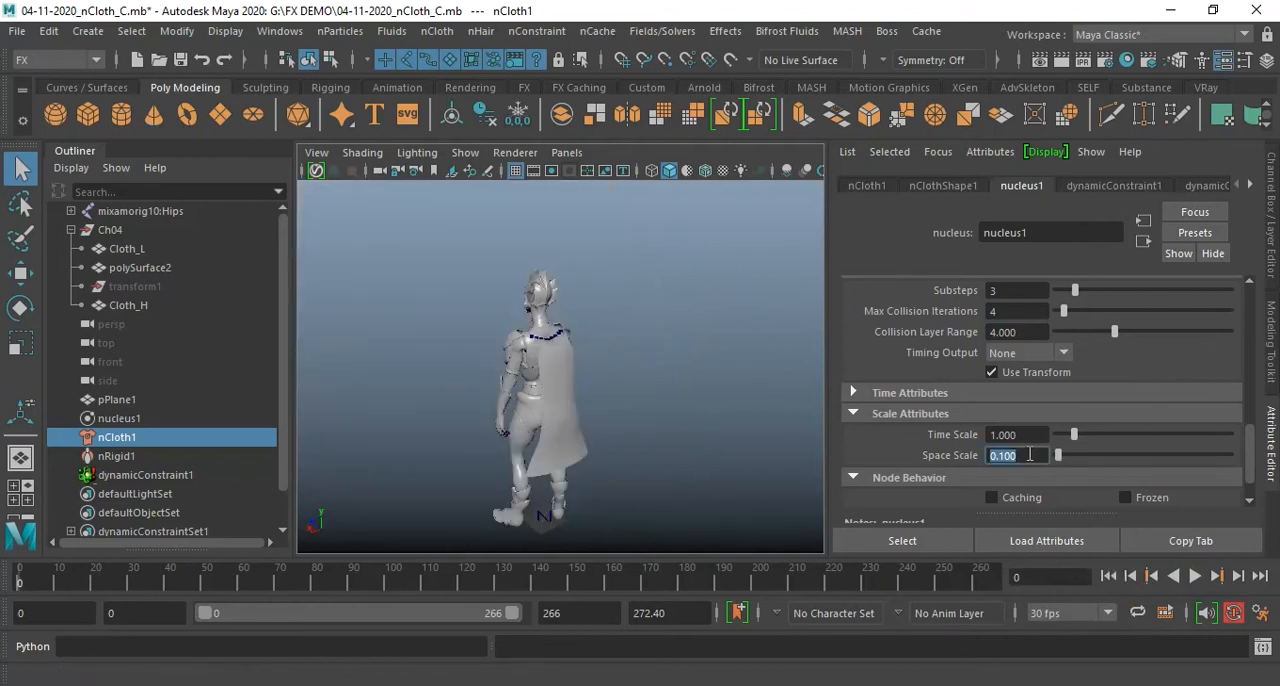
text(10)
key(Return)
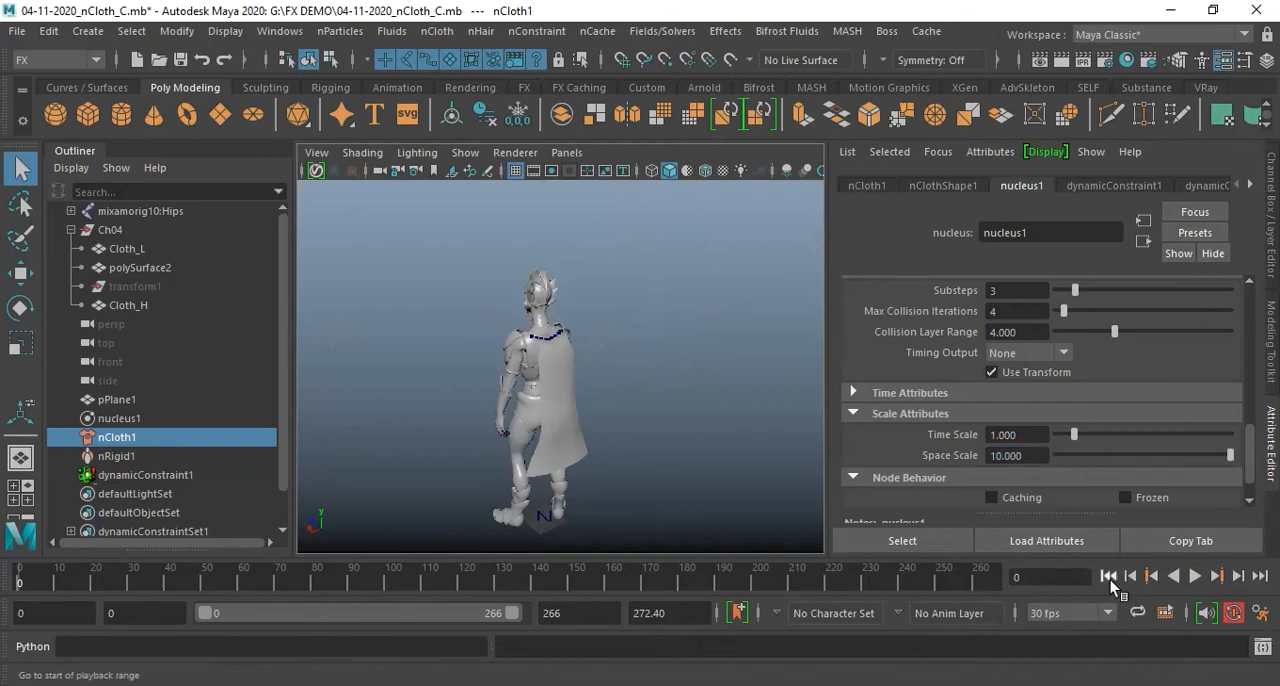
click(1201, 579)
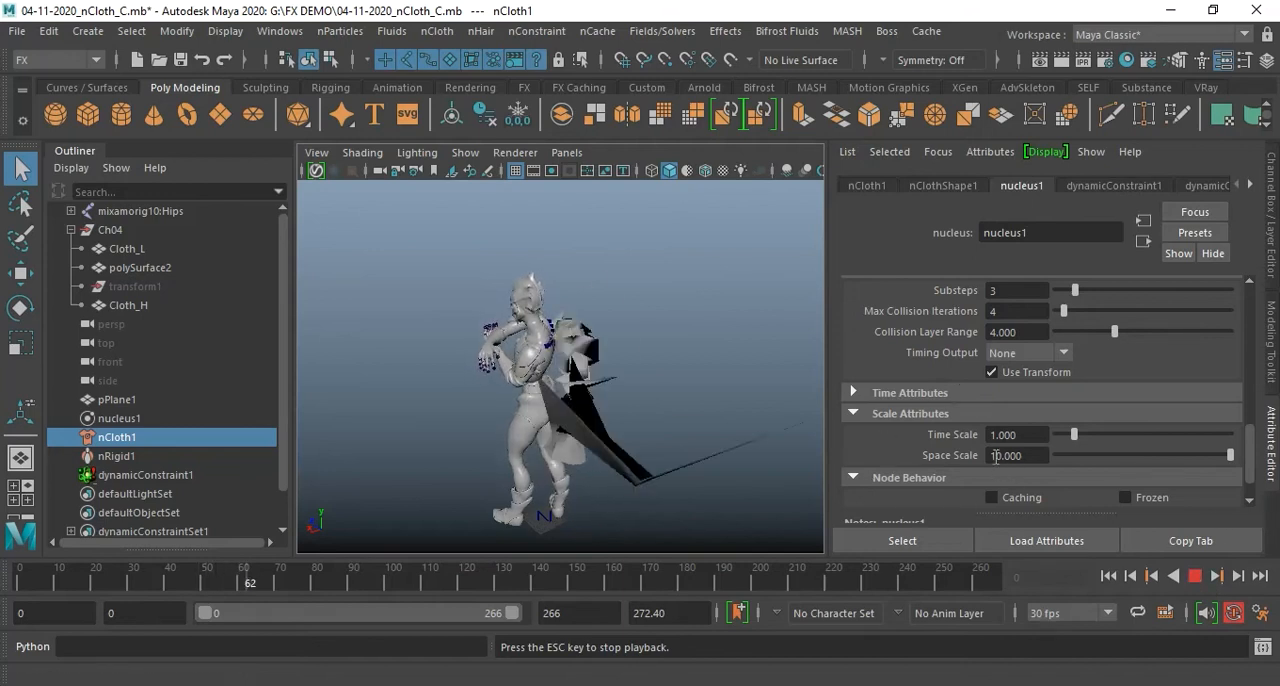
click(1194, 576)
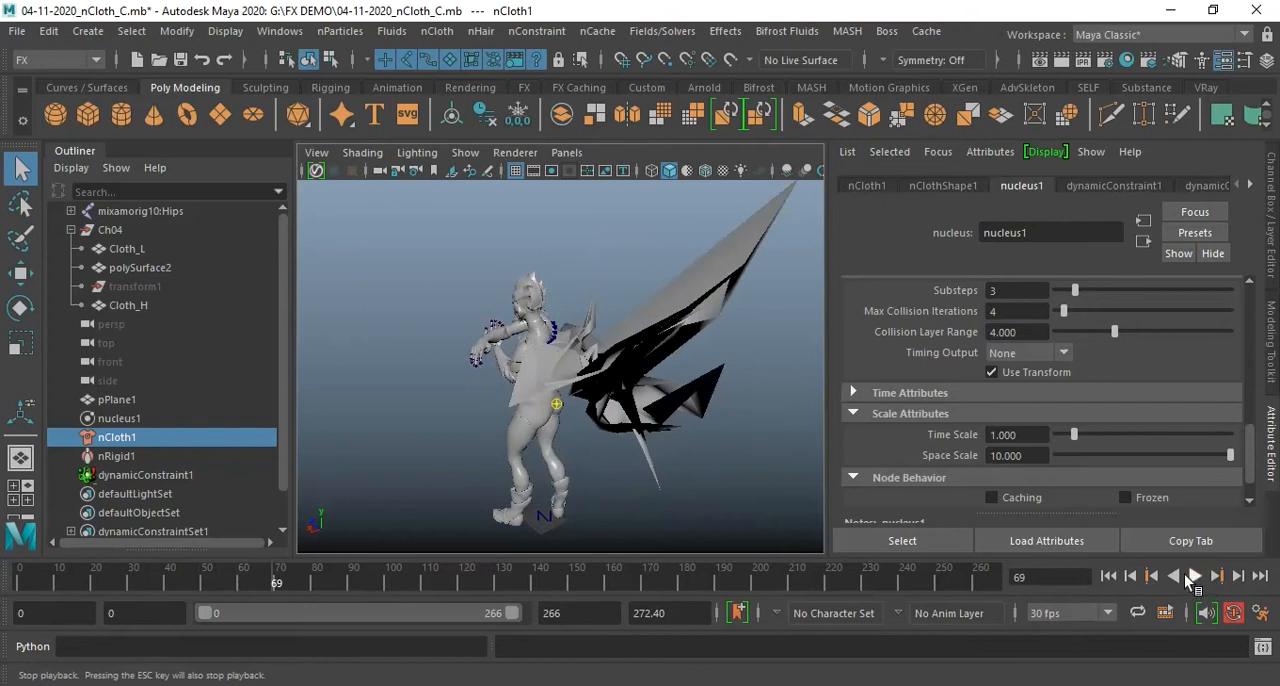
Return to the first frame and set nucleus1's Space Scale to 1
click(1108, 576)
drag(1030, 460, 964, 453)
text(1)
key(Return)
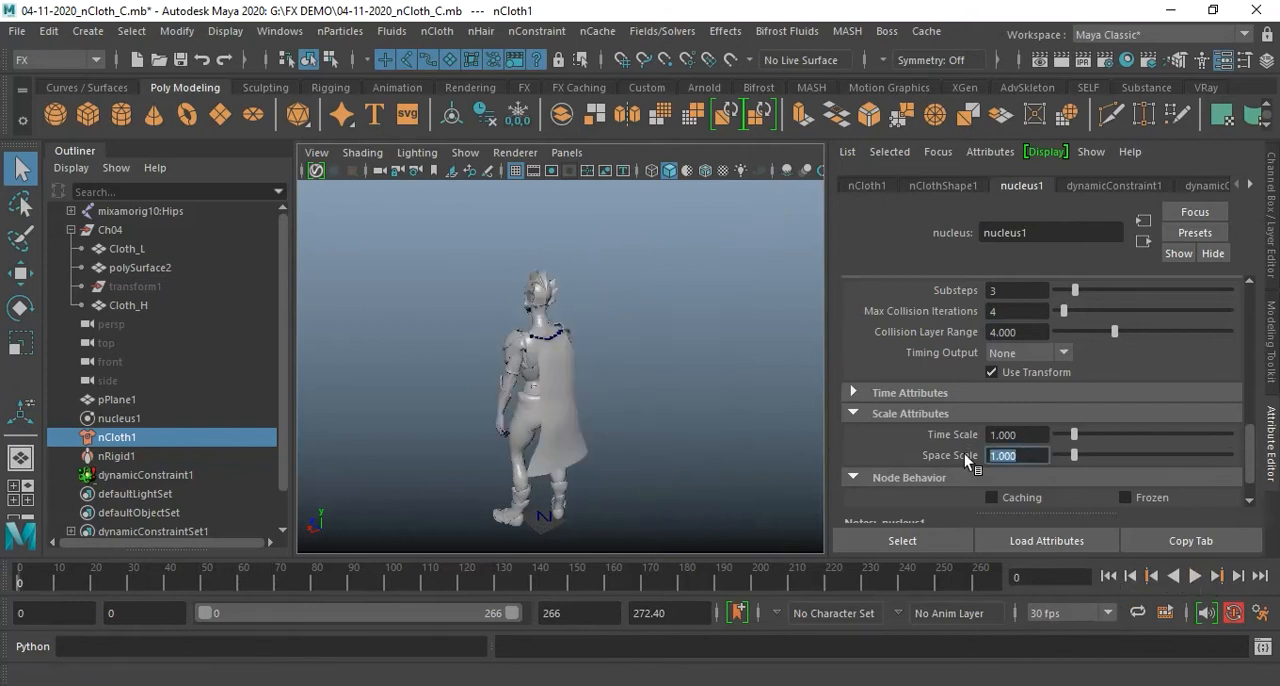
Set nucleus1's Time Scale to 0.1 and play the cape simulation from the first frame
click(1029, 437)
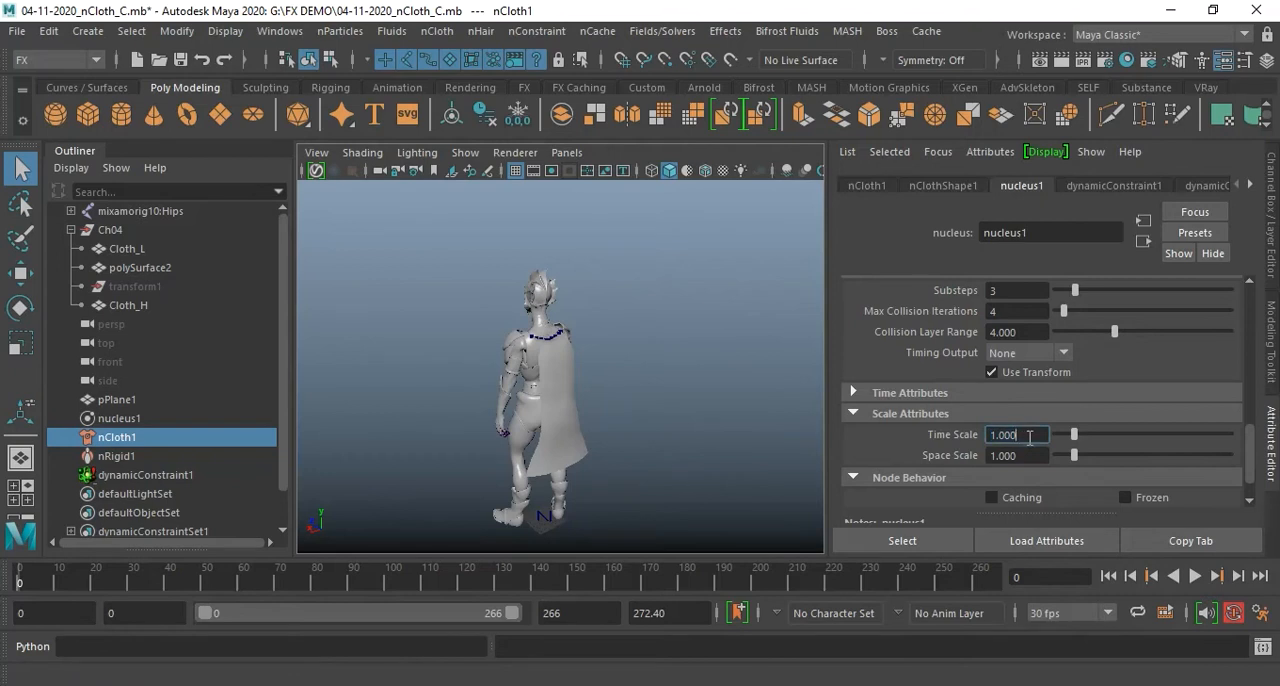
double_click(1029, 437)
text(0.1)
key(Return)
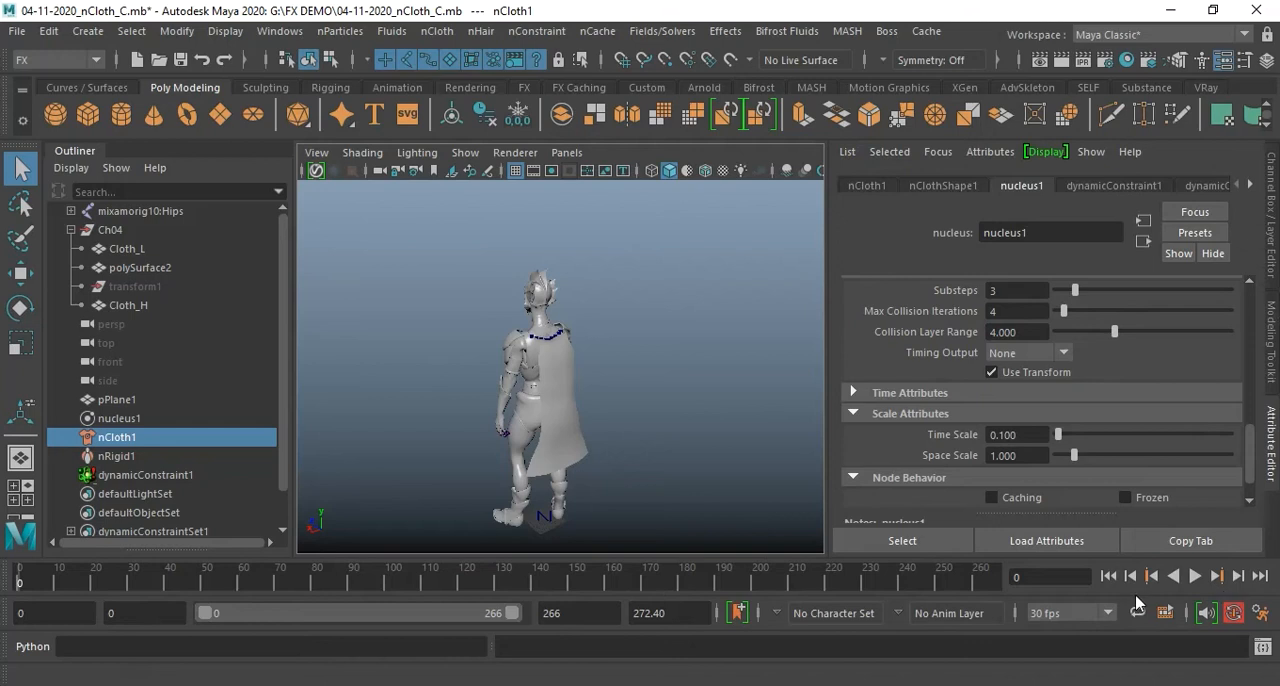
click(1194, 576)
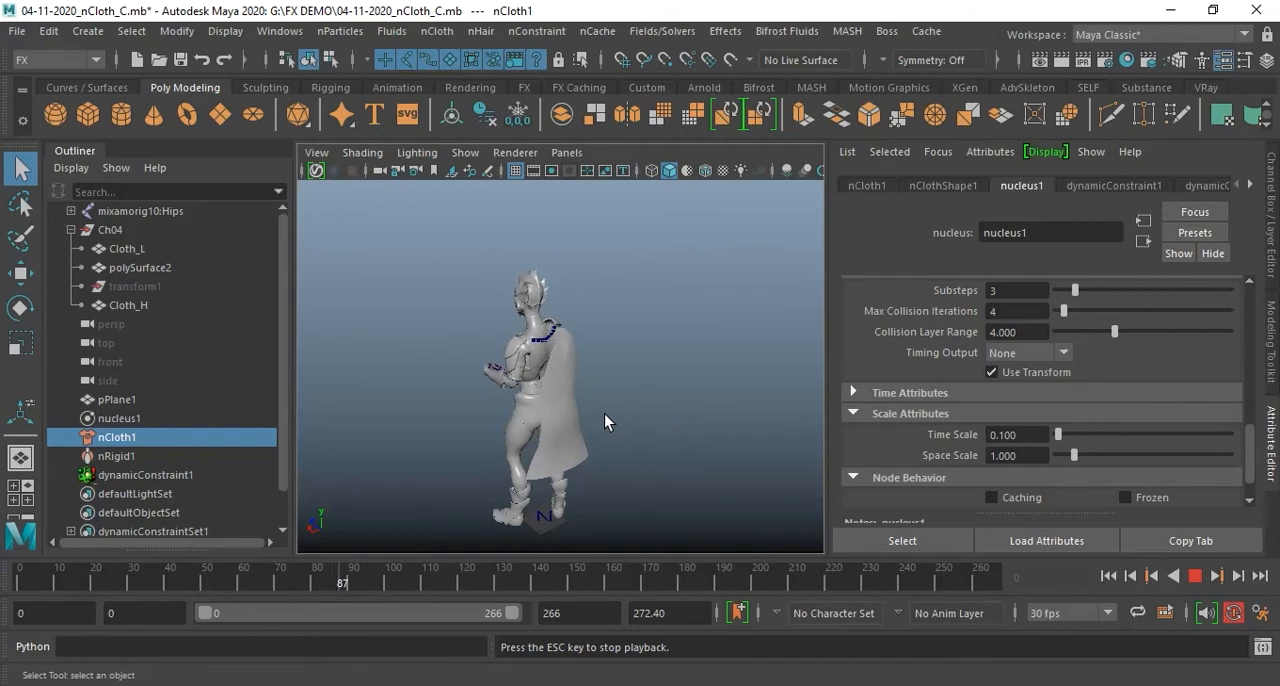
click(1194, 576)
Set nucleus1's Time Scale to 10 and play the cape simulation from the first frame
click(1110, 576)
double_click(1033, 436)
text(10)
key(Return)
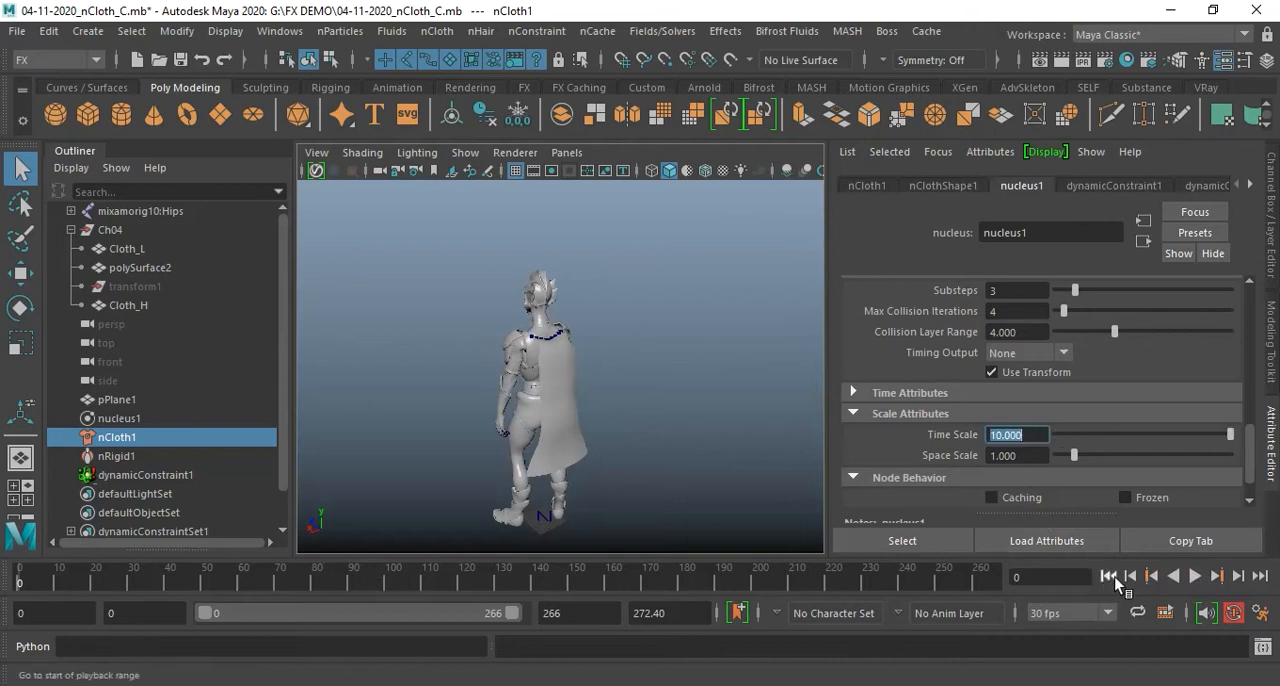
click(1195, 576)
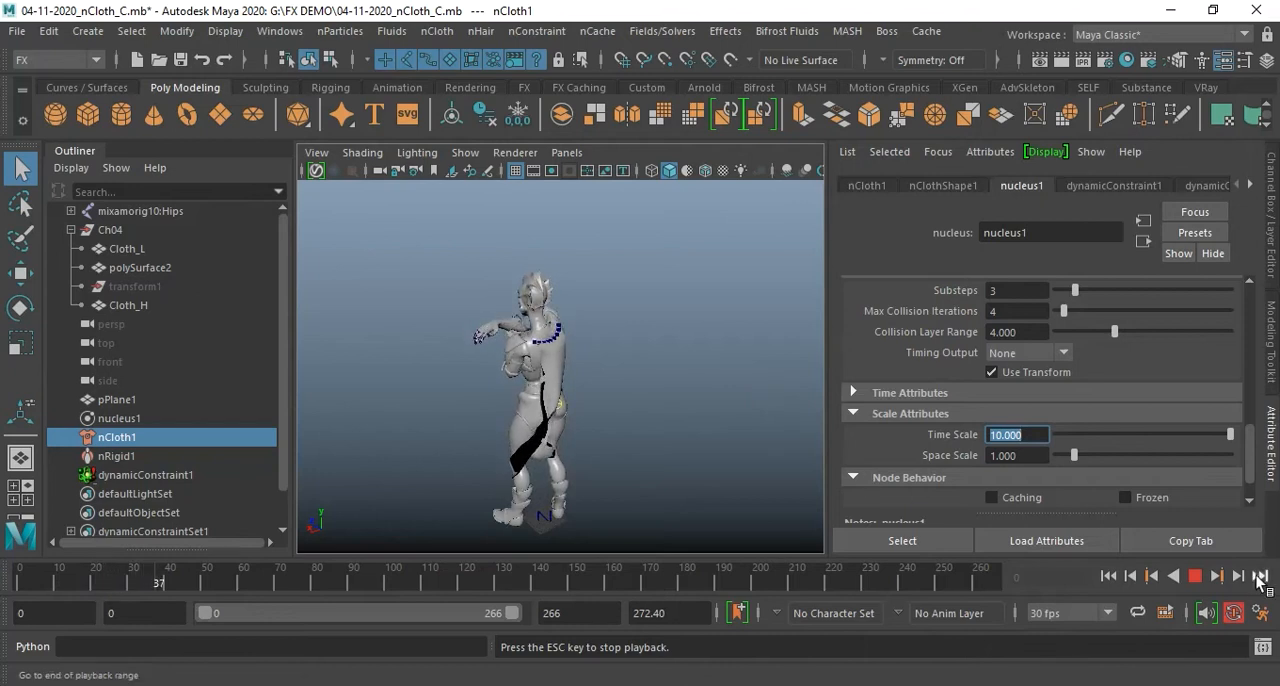
click(1195, 577)
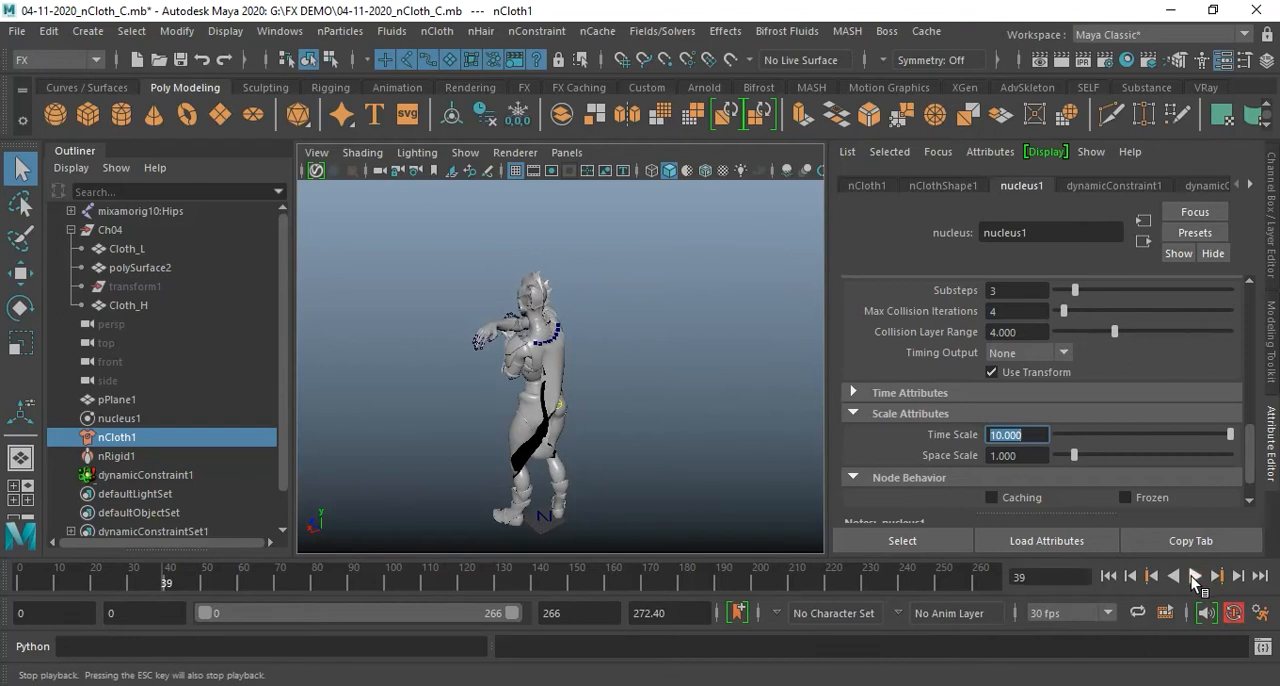
Set nucleus1's Time Scale to 2, play the cape simulation from the first frame, and return to the start
click(1108, 576)
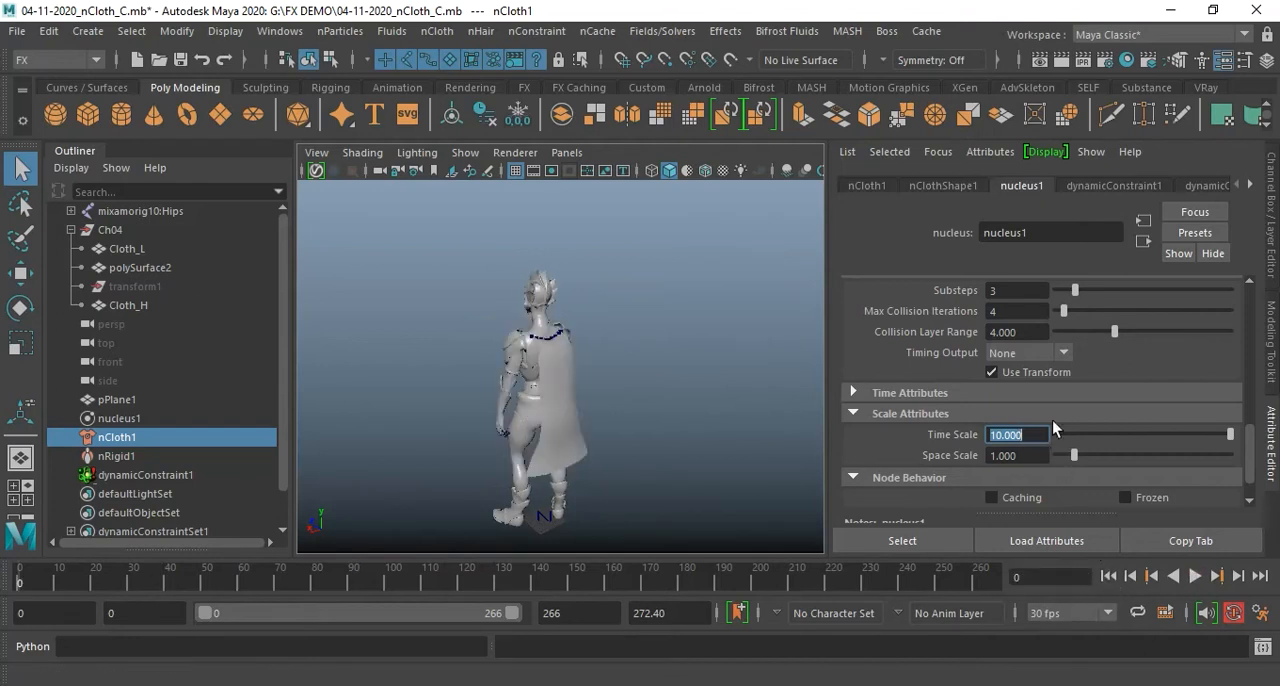
text(2)
key(Return)
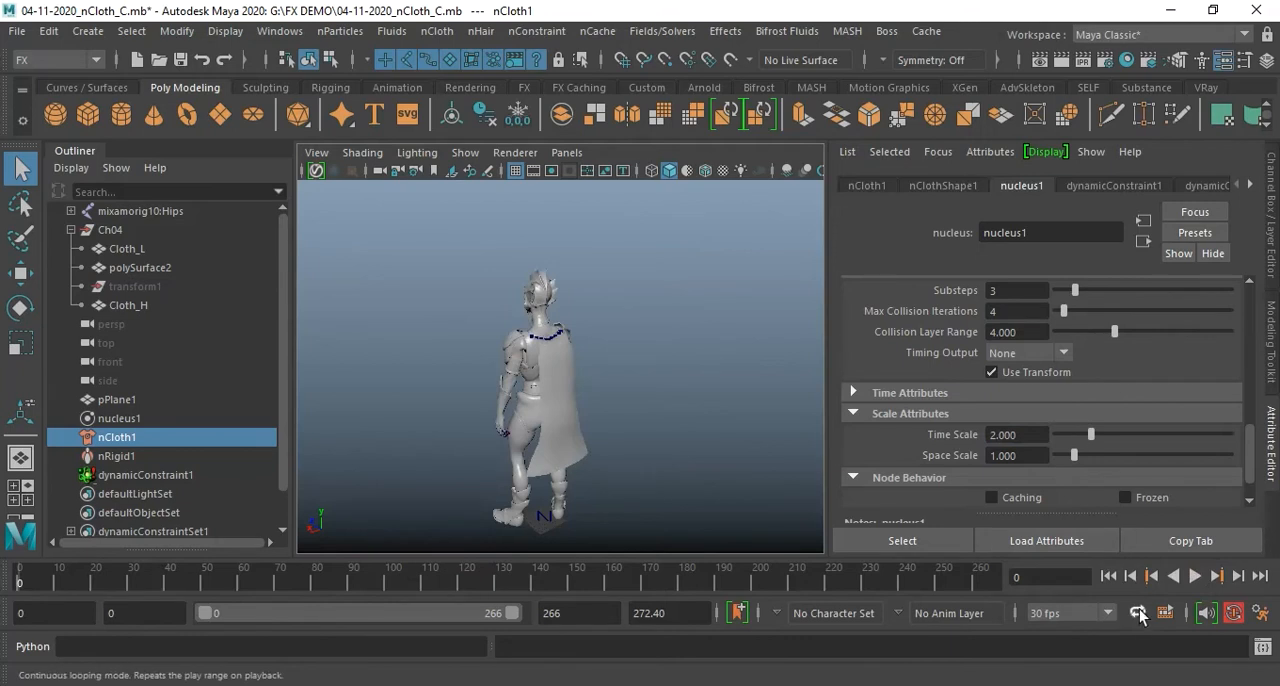
click(1193, 577)
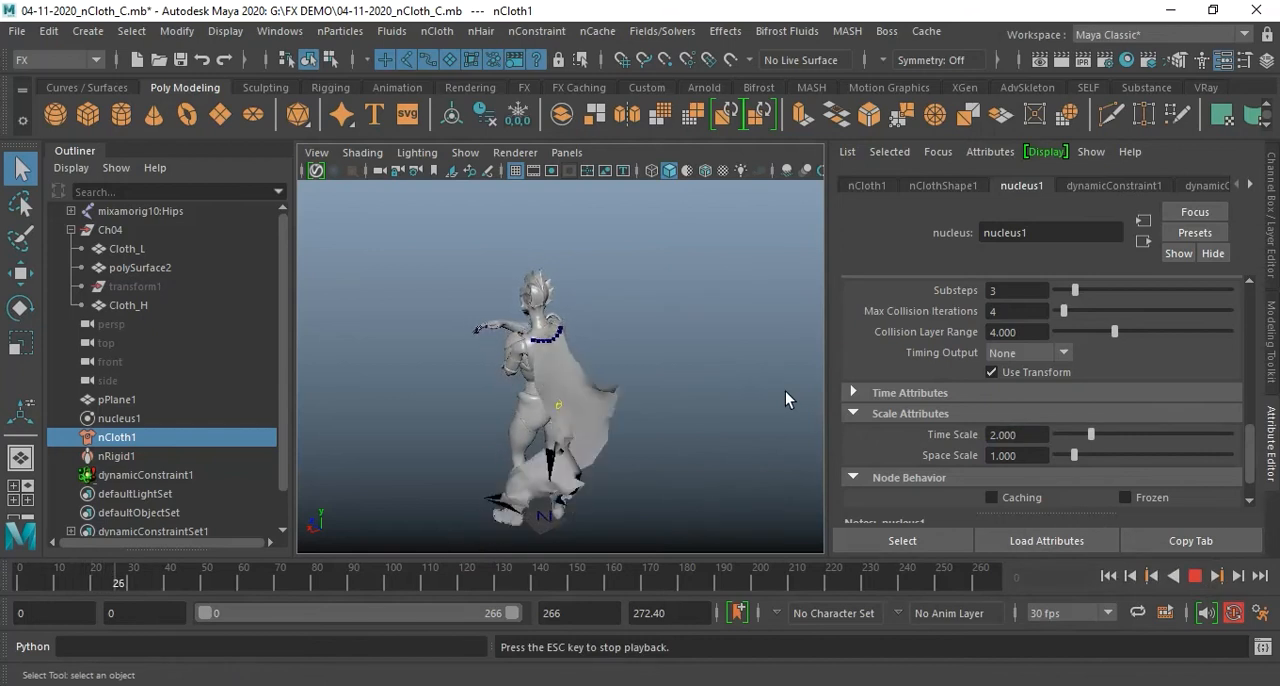
click(1195, 577)
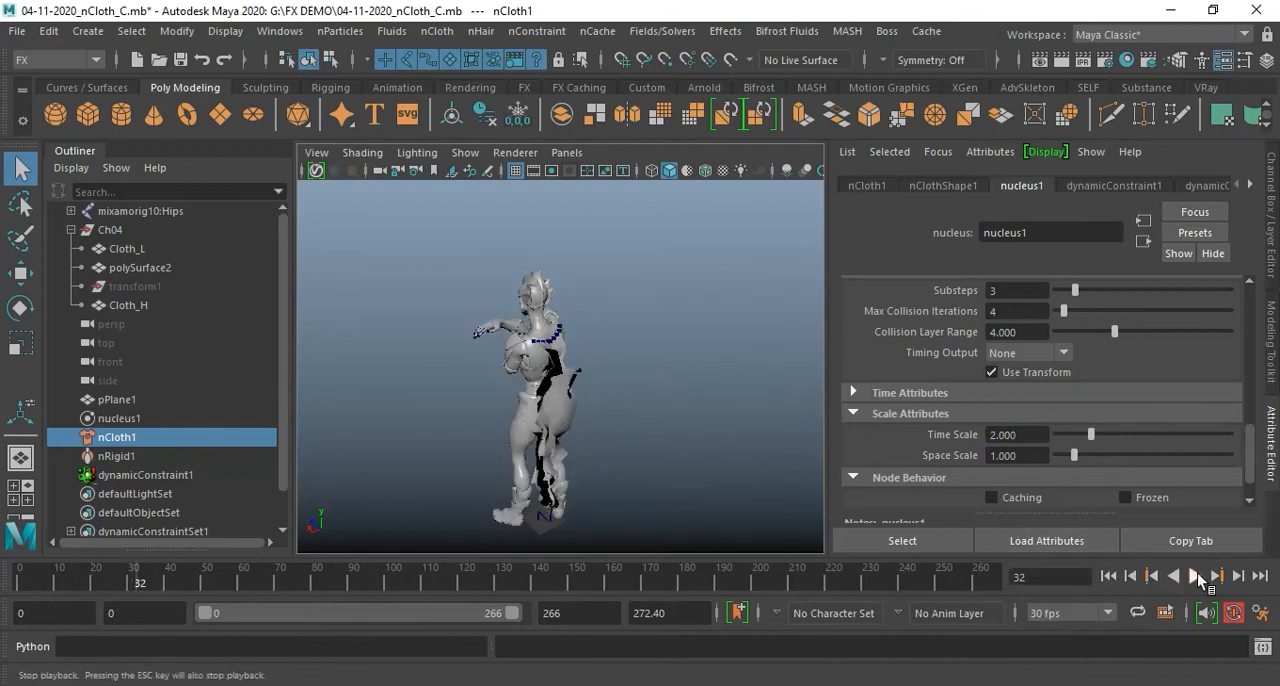
click(1151, 578)
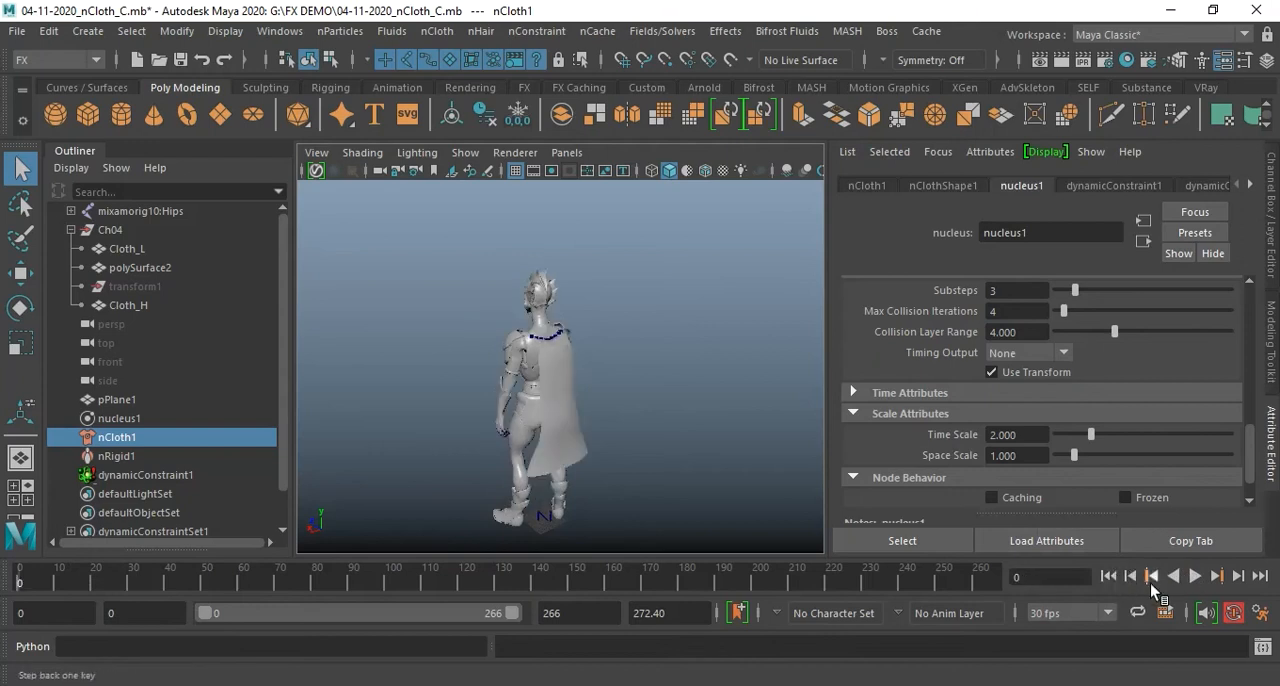
Select nCloth1 and replace nClothShape1's attributes with the tshirt preset
click(581, 443)
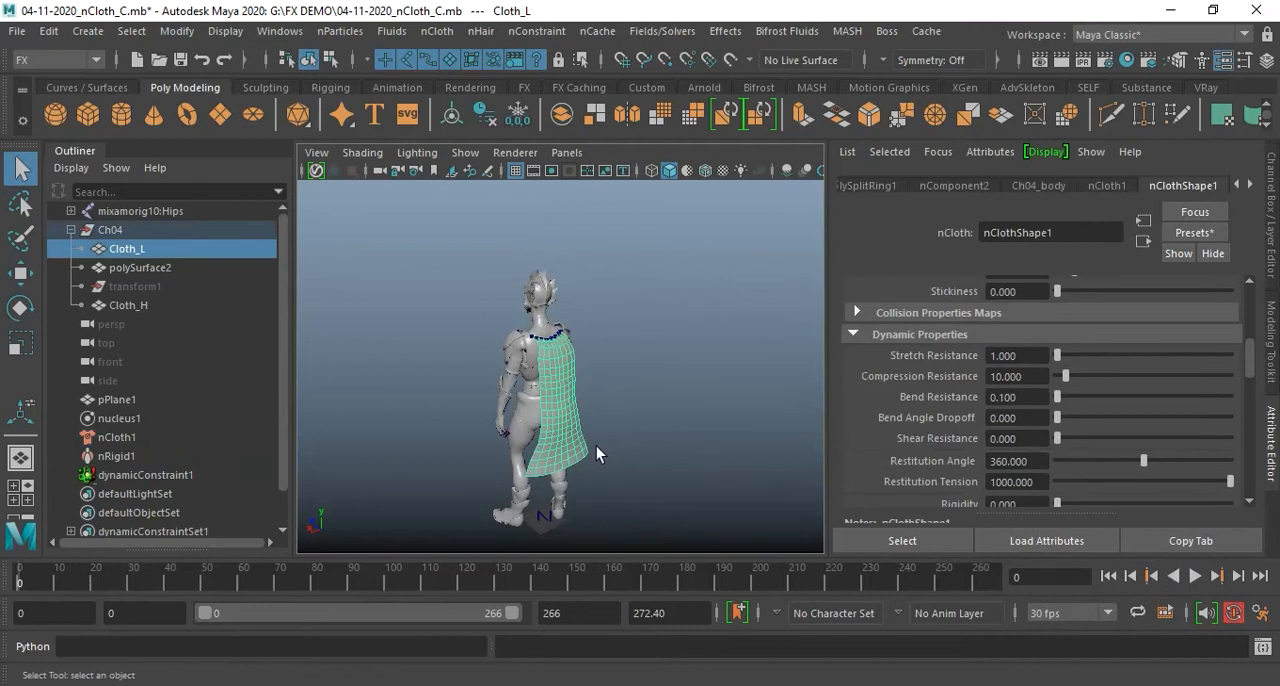
click(117, 437)
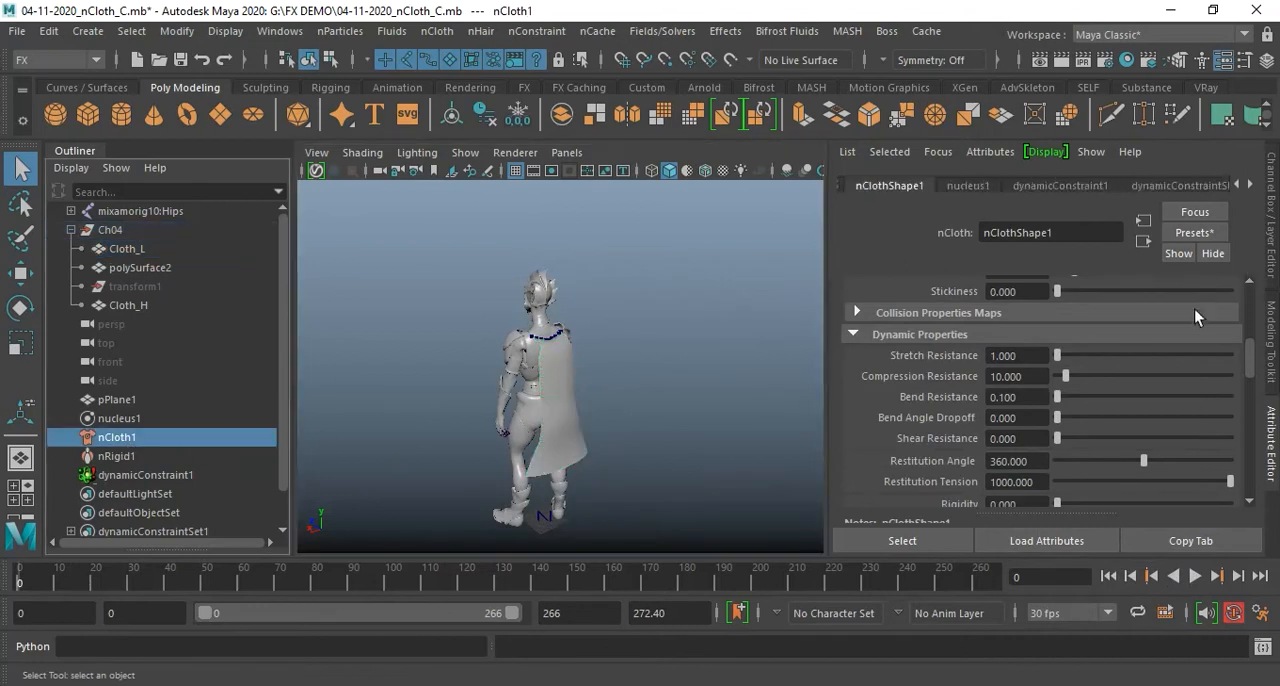
click(1204, 231)
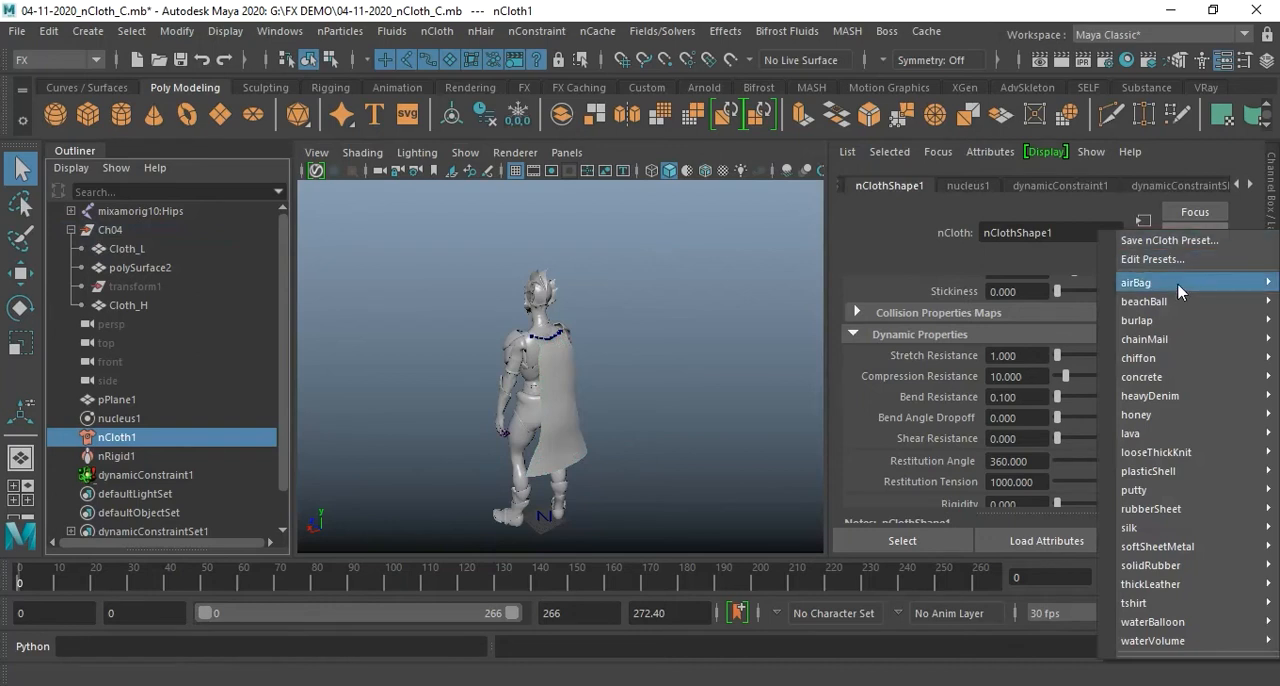
mouse_move(1165, 612)
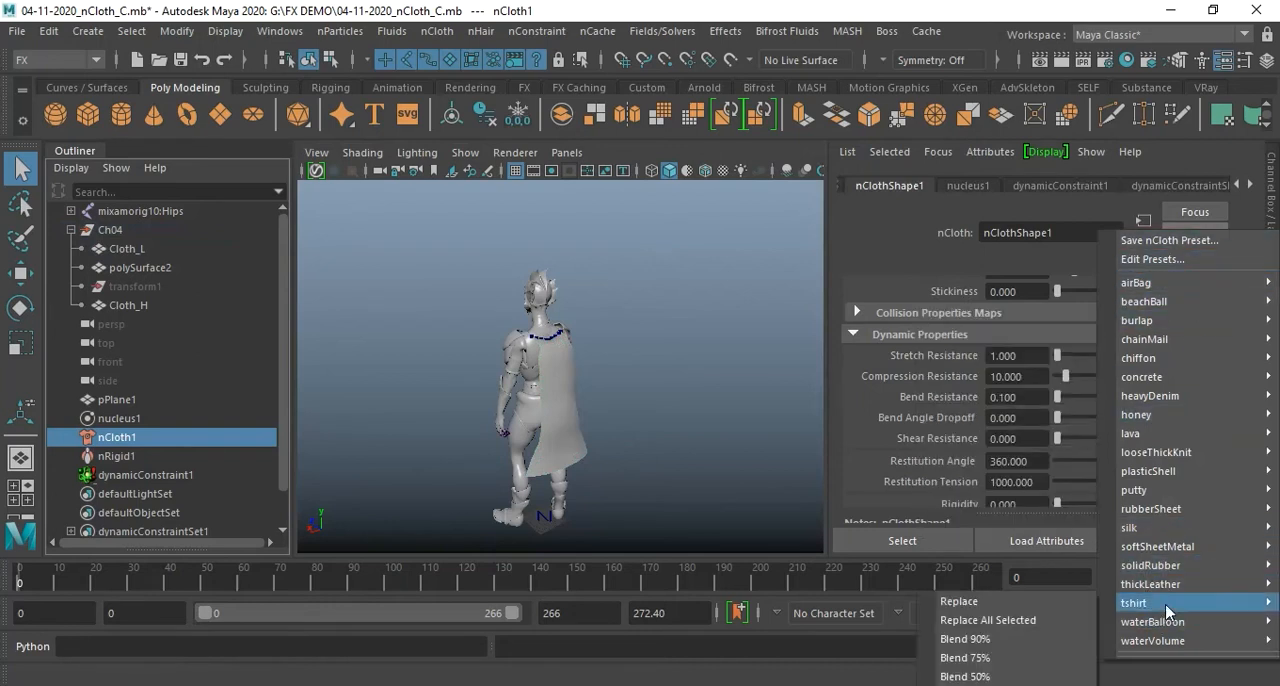
mouse_move(1201, 359)
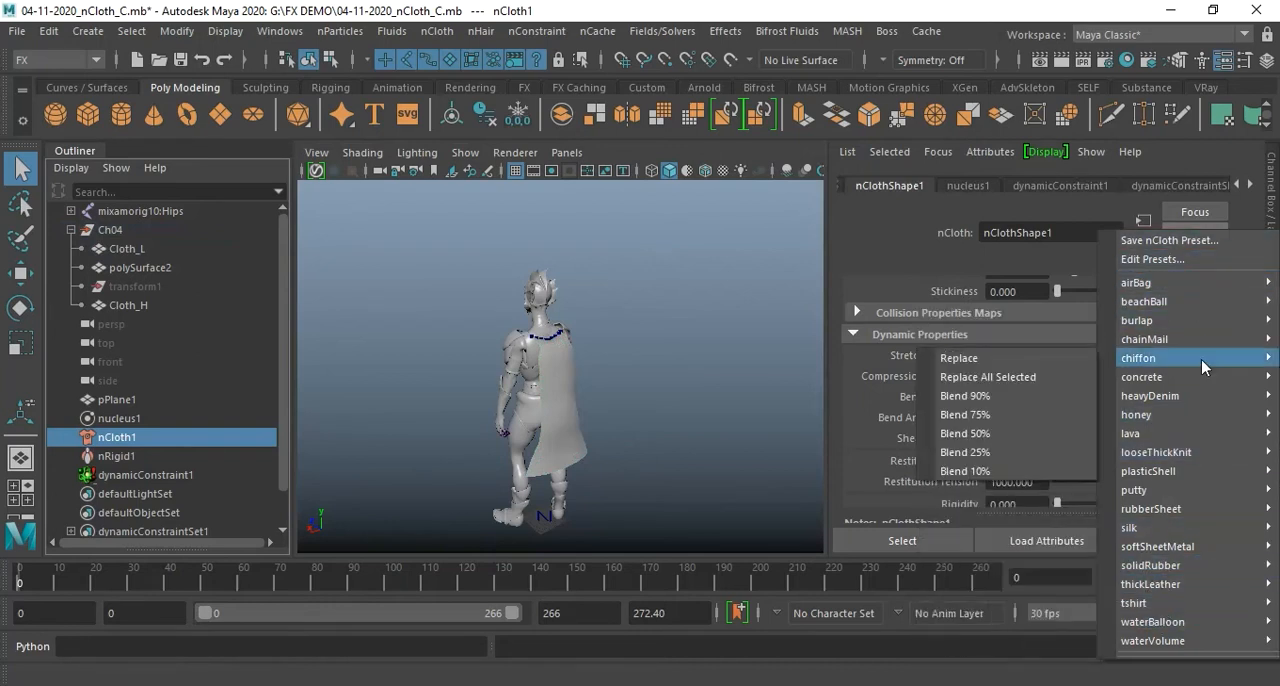
mouse_move(1204, 596)
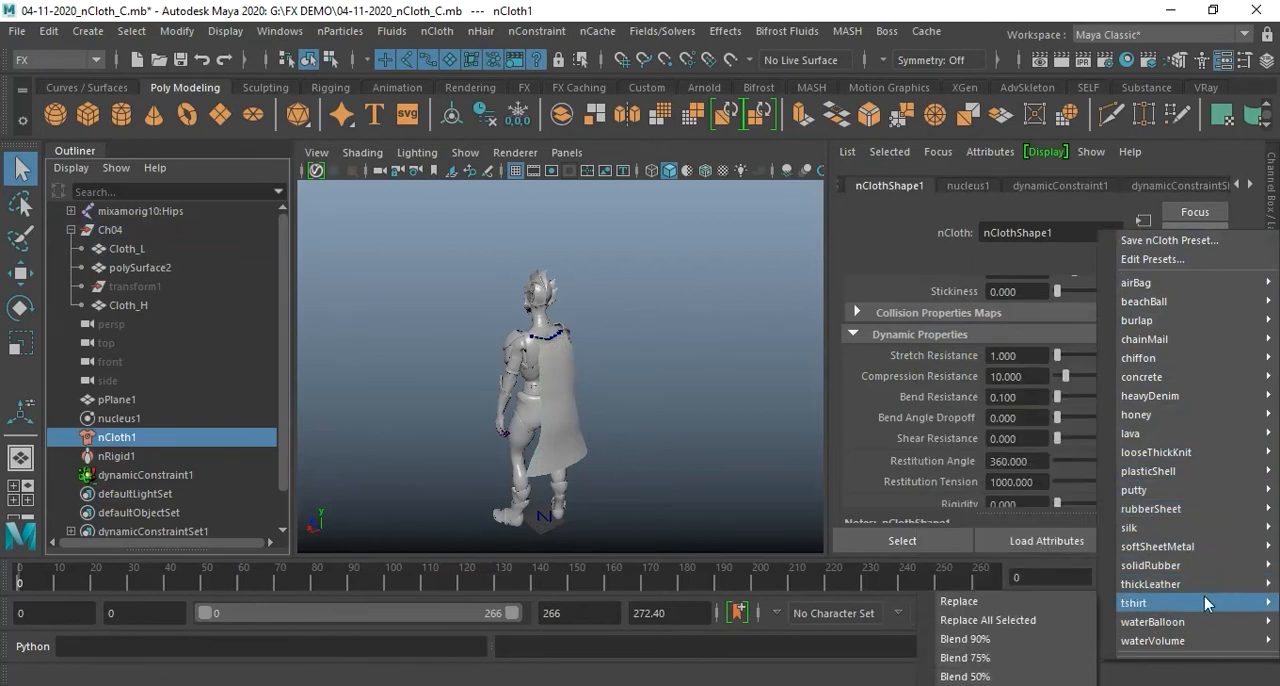
click(998, 602)
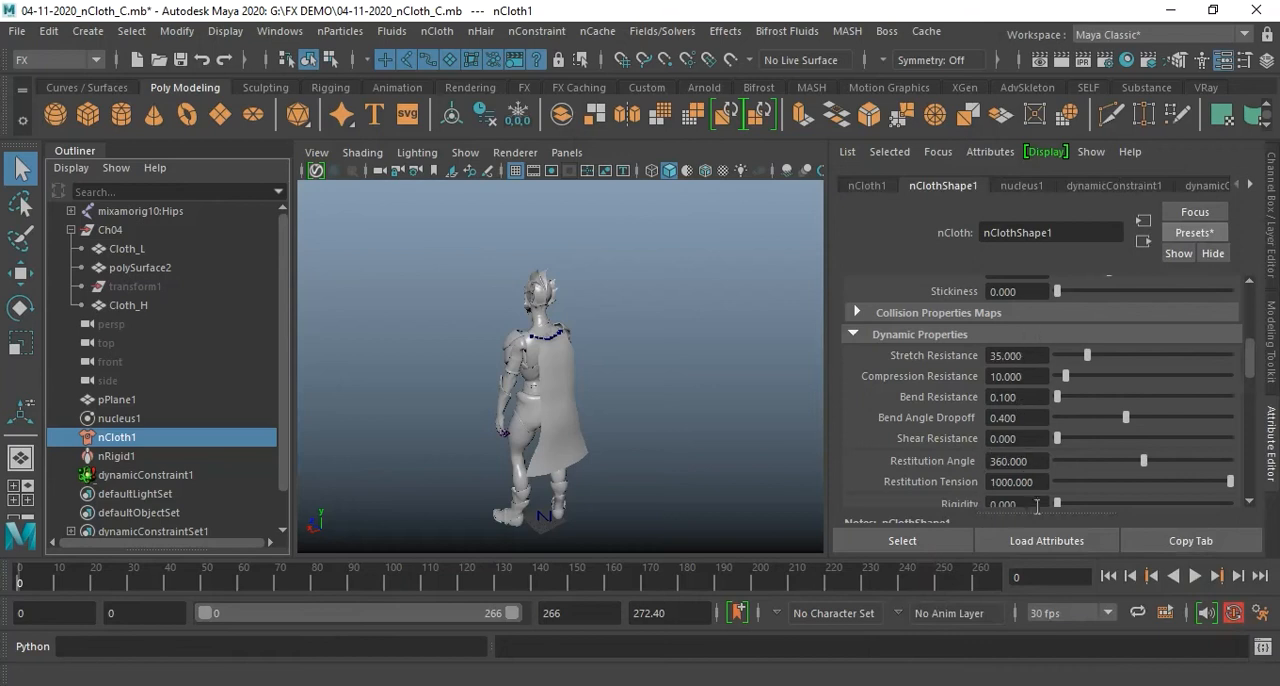
Review nClothShape1's dynamic properties and nucleus1's scale settings, and play the simulation with the tshirt preset
scroll(1030, 500, down, 1)
scroll(1070, 460, down, 1)
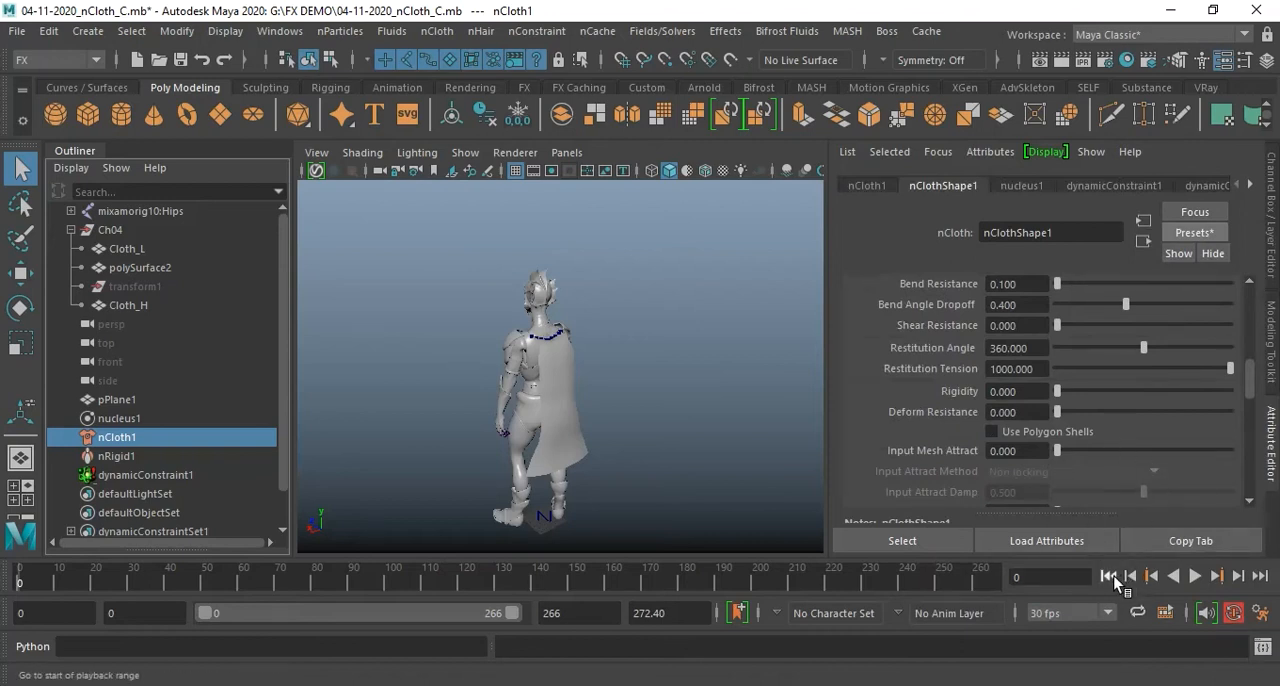
scroll(1154, 447, down, 7)
scroll(1154, 447, up, 6)
click(1026, 186)
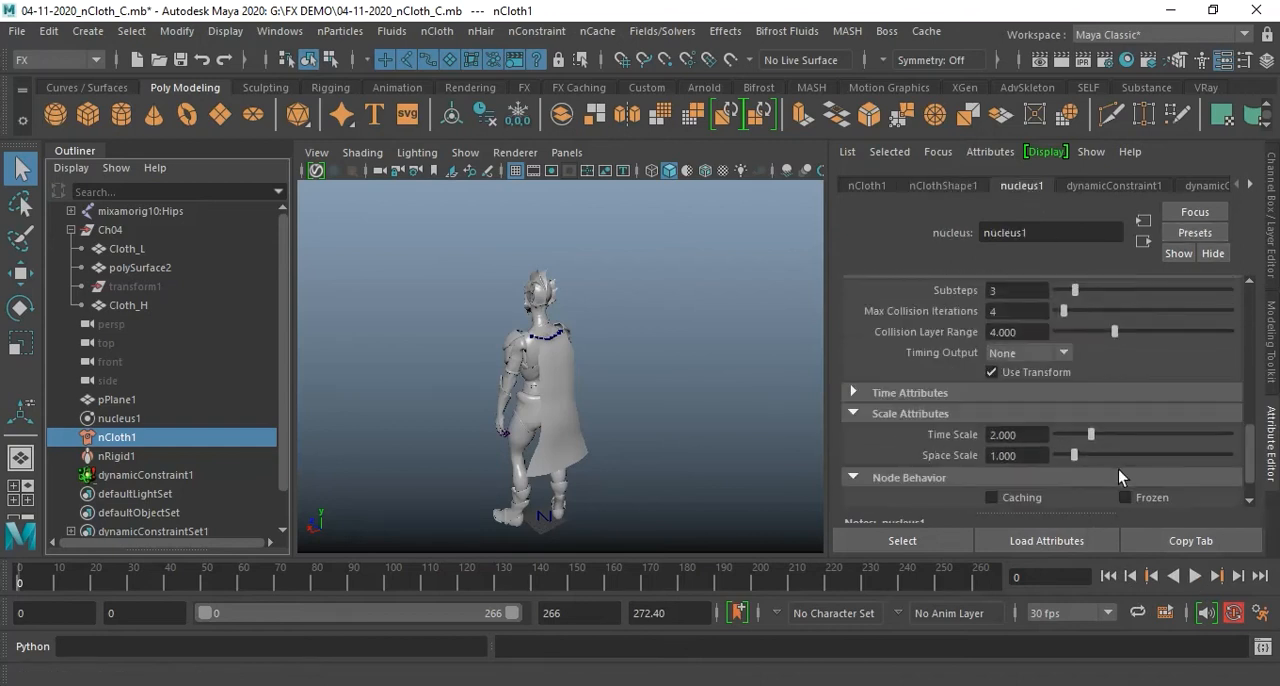
click(1195, 576)
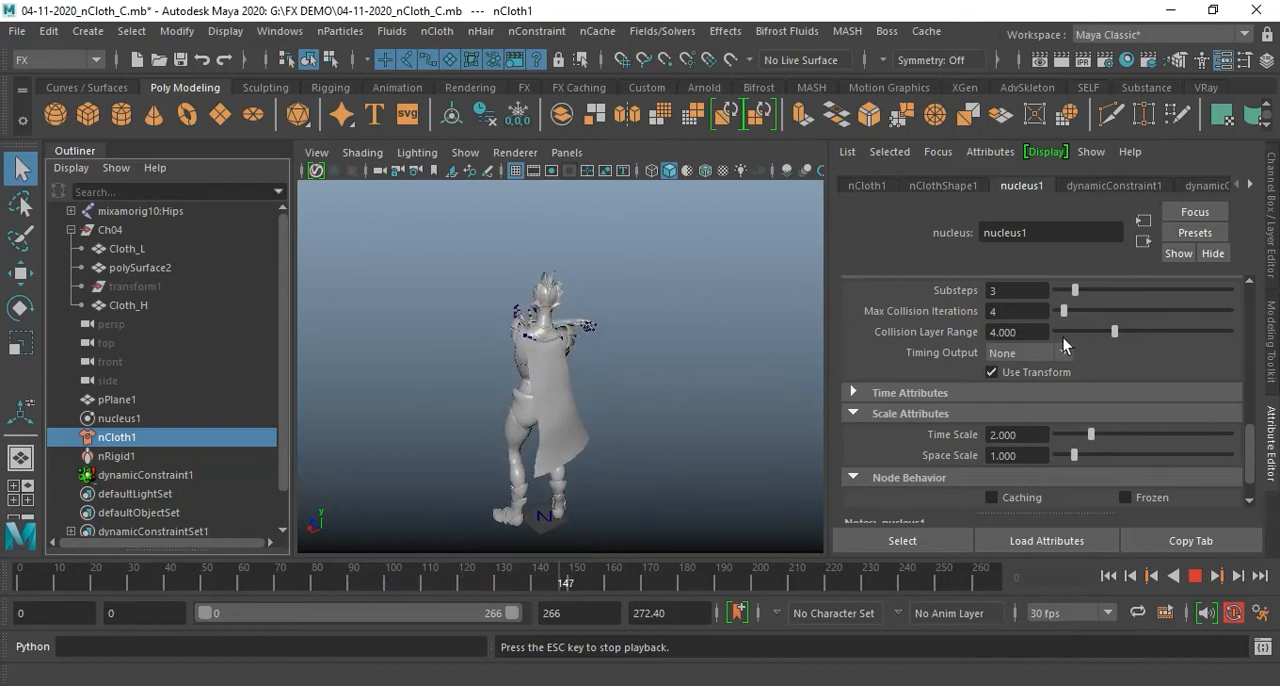
click(1195, 576)
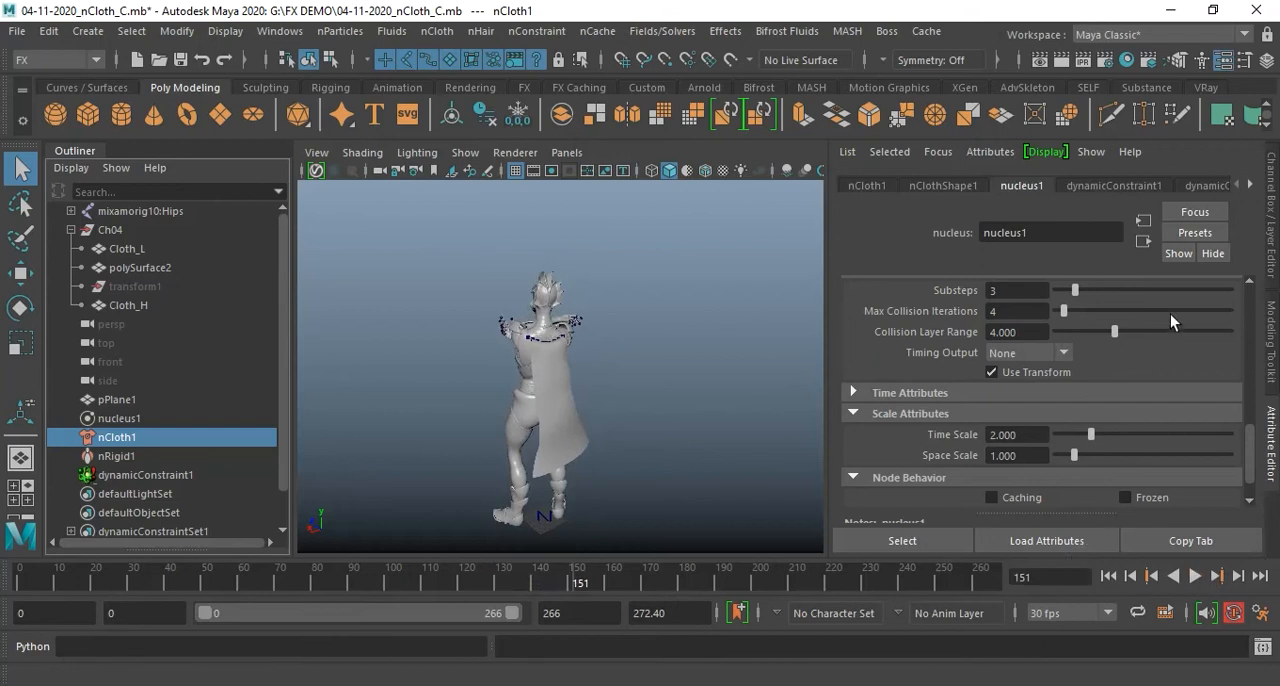
Replace nClothShape1's attributes with the silk preset
click(1191, 231)
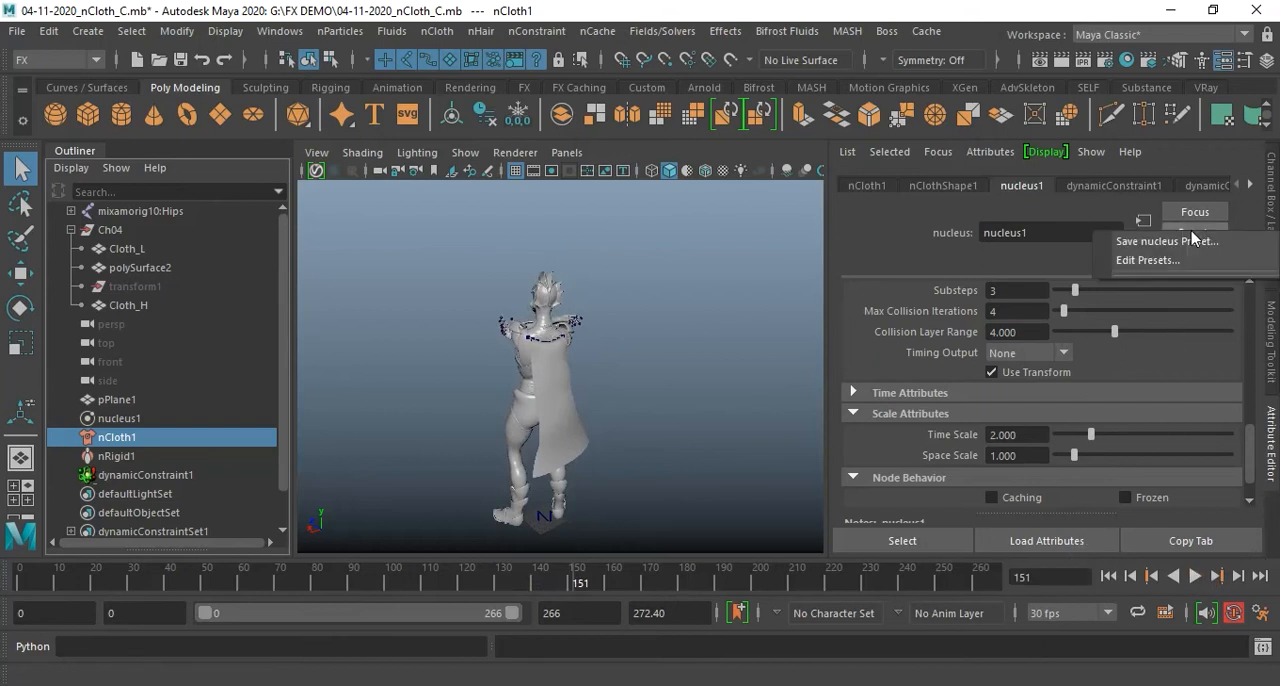
click(943, 185)
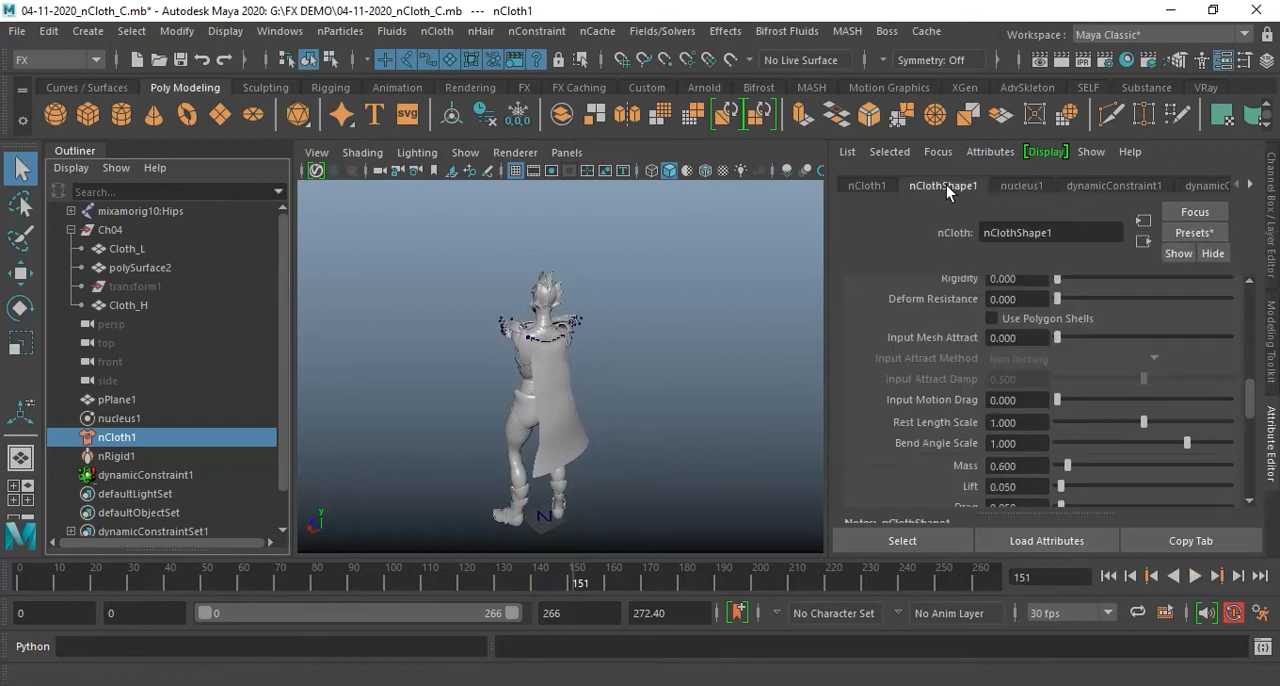
click(1204, 236)
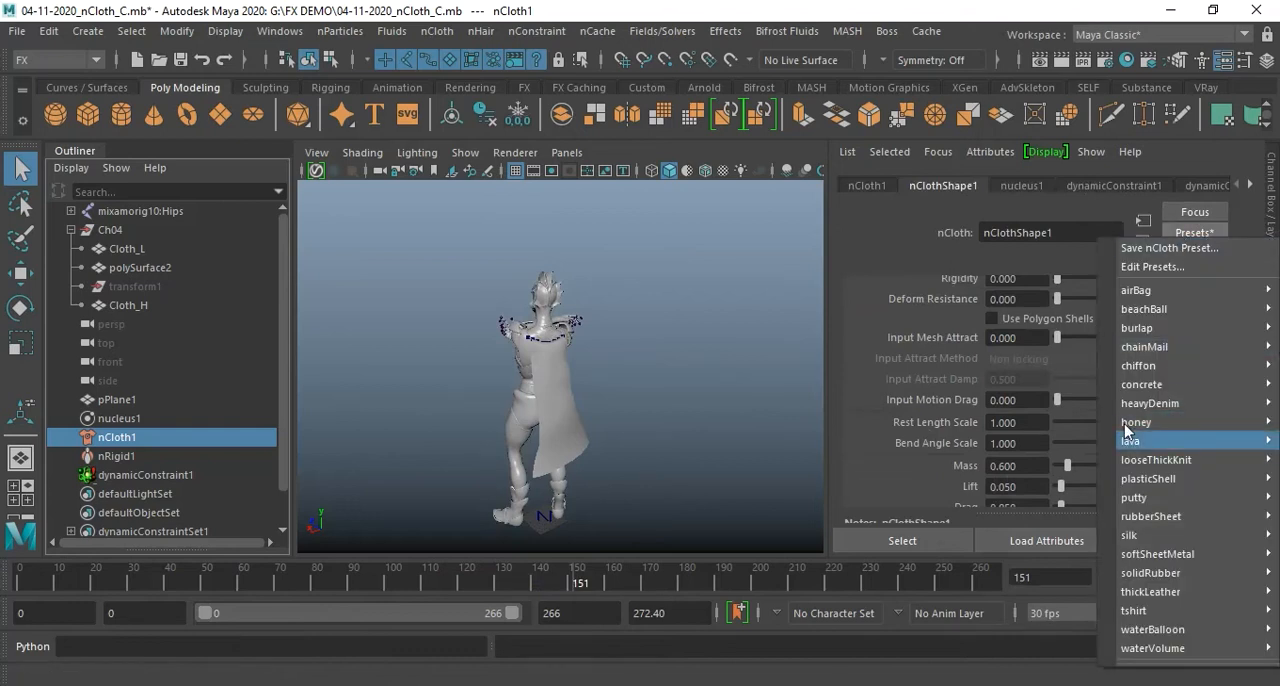
mouse_move(1180, 538)
click(1080, 537)
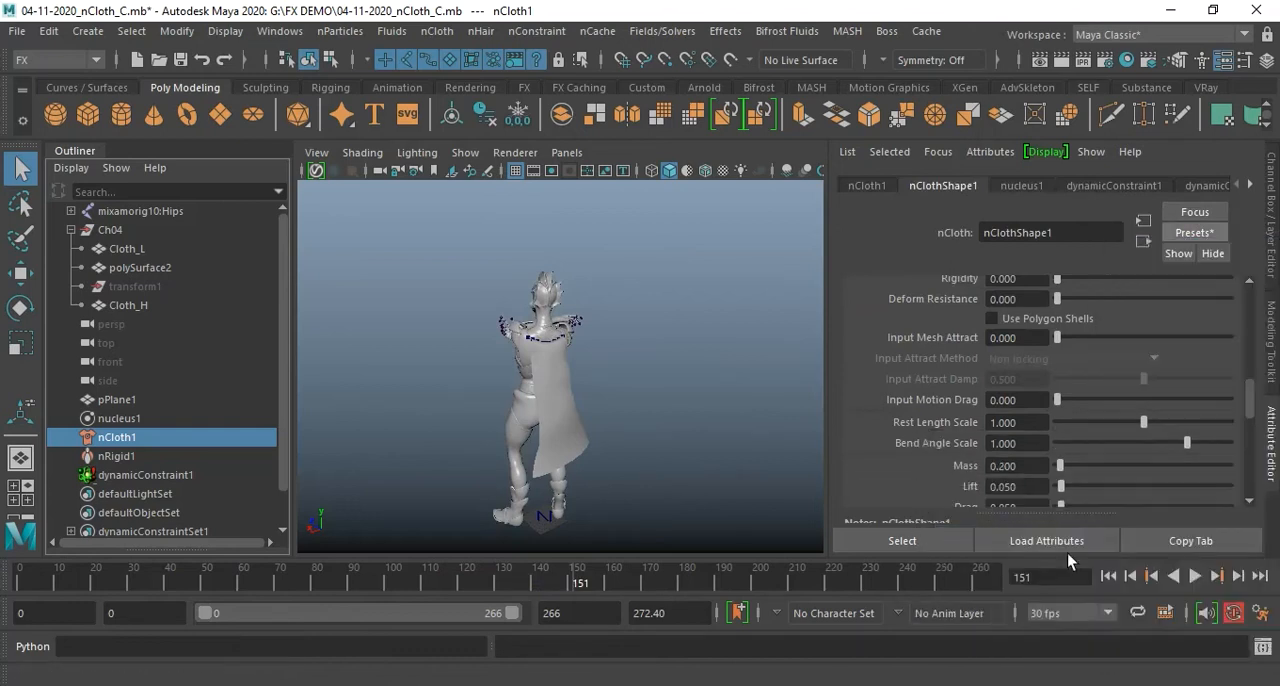
Play the simulation from the first frame to check the cape's behaviour with the silk preset
click(1108, 577)
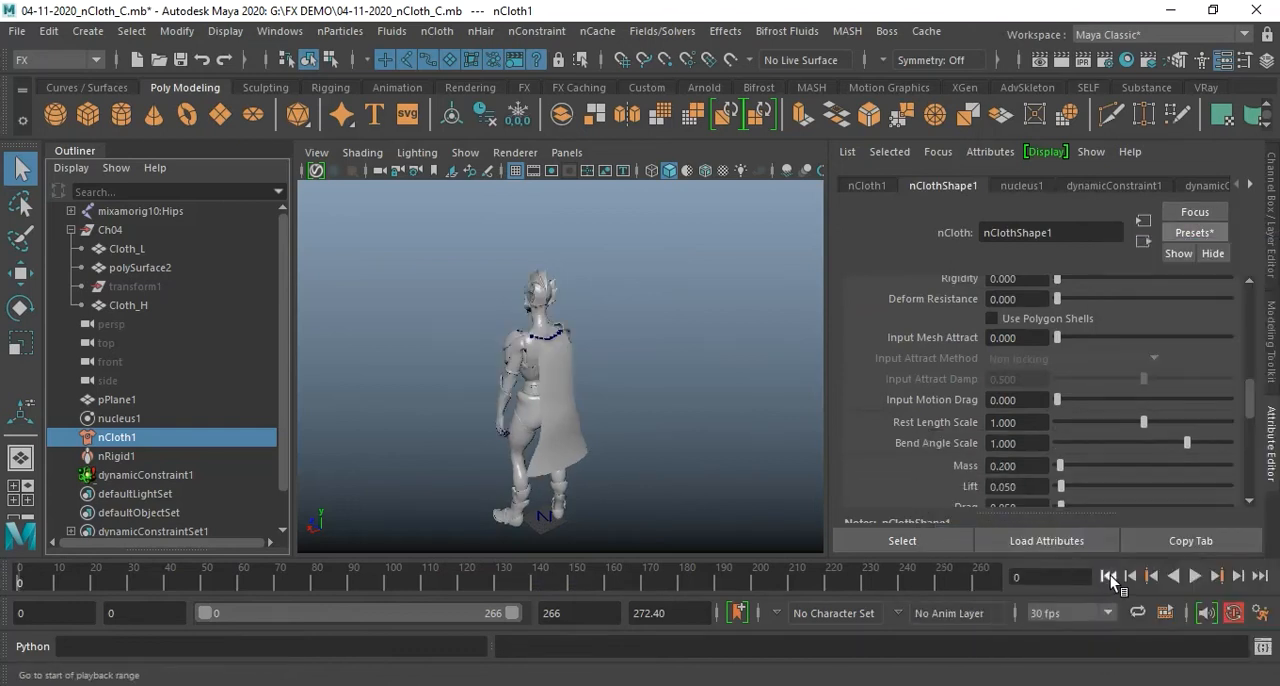
click(1194, 576)
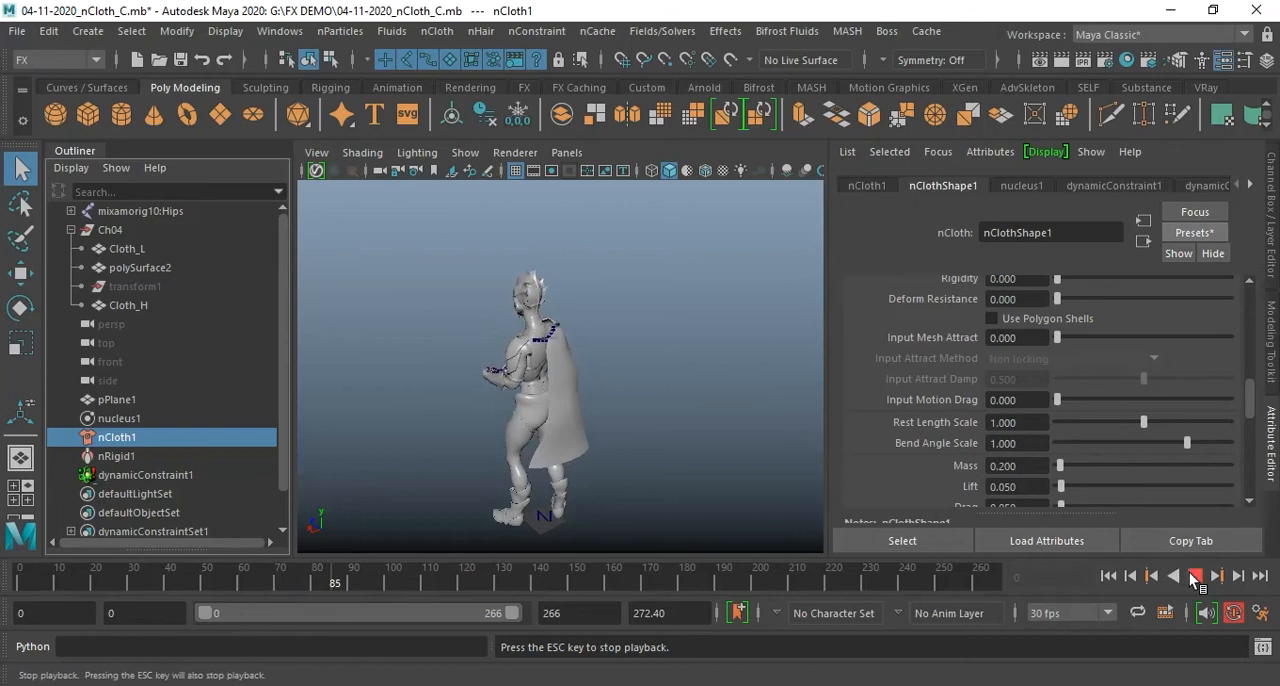
click(1194, 576)
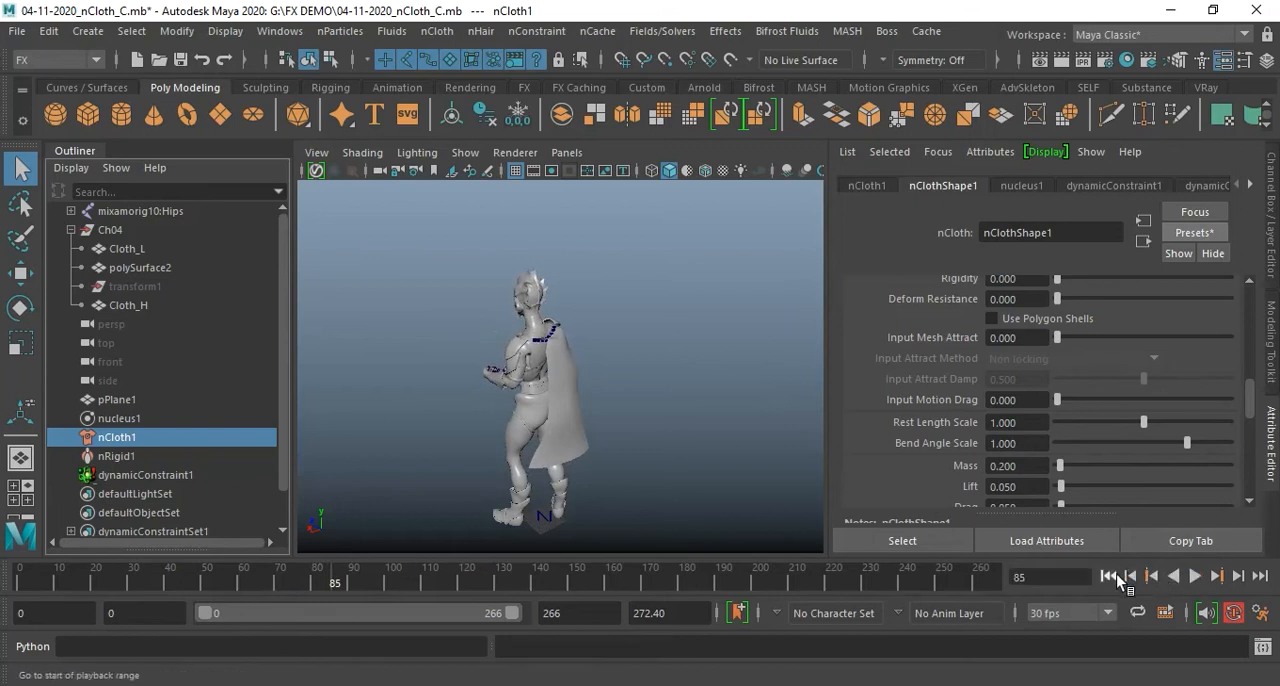
Return to the first frame and set nucleus1's Time Scale to 1
click(1108, 577)
click(1025, 186)
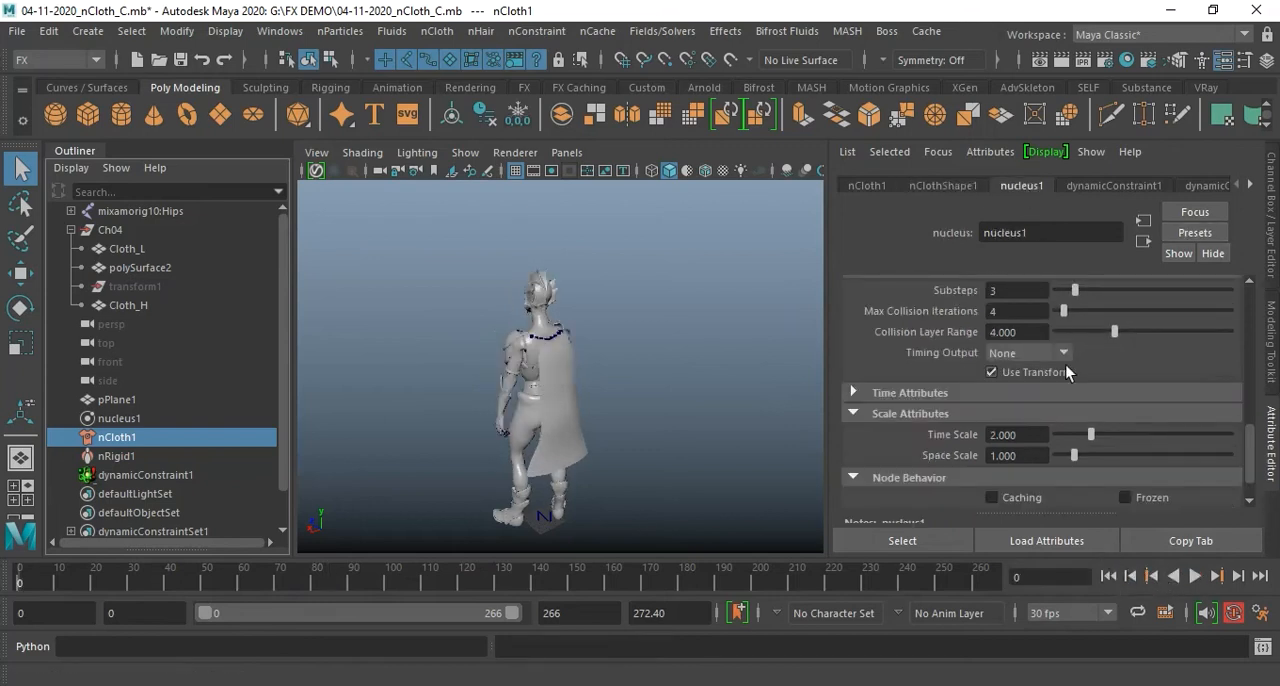
click(1041, 435)
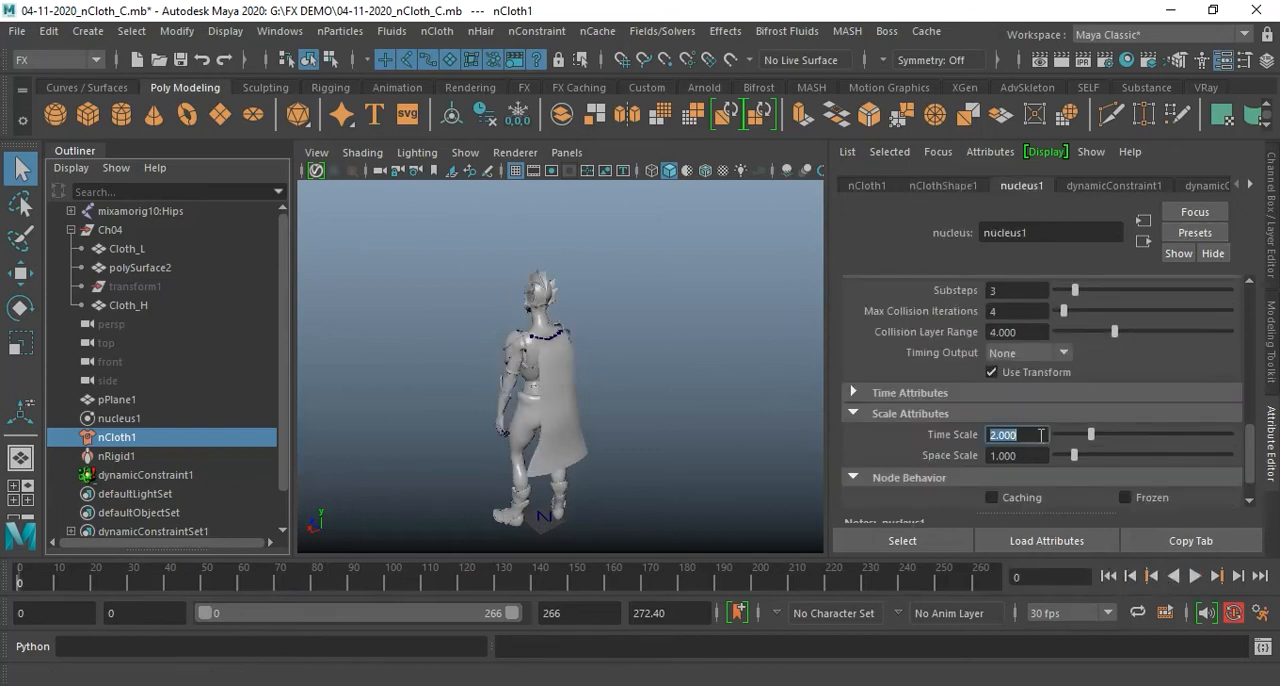
text(1)
key(Return)
key(Return)
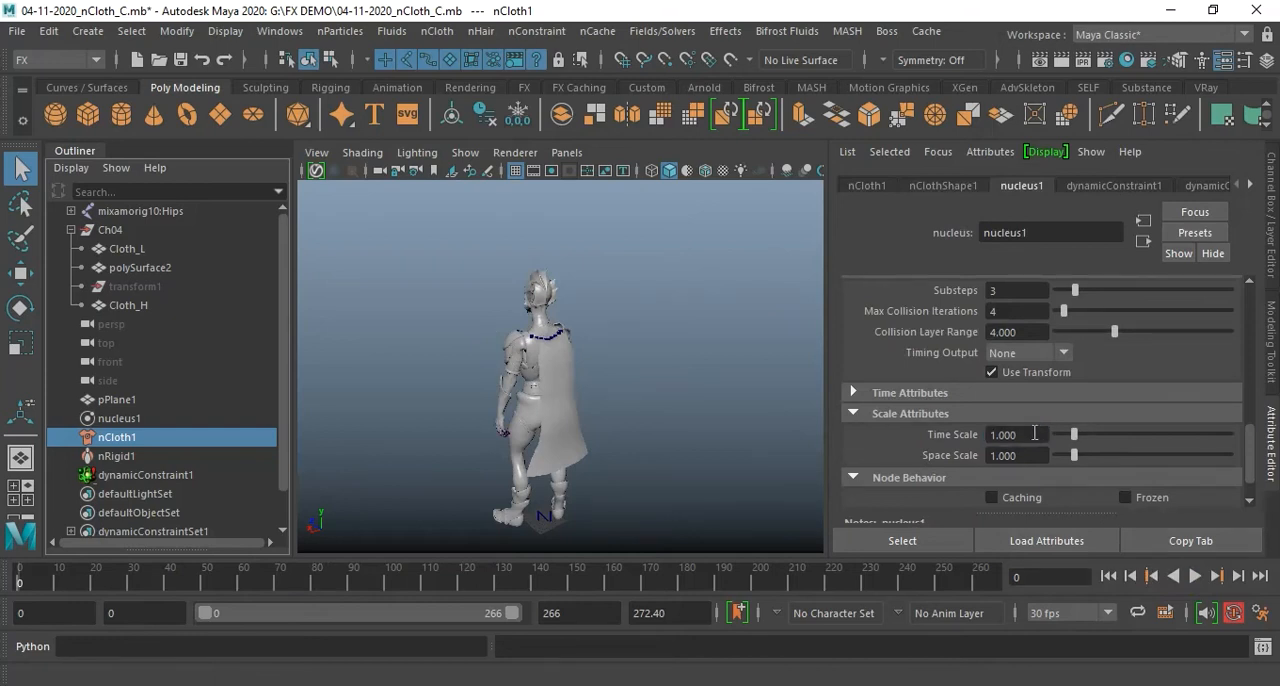
Set nucleus1's Time Scale to 0.1 and test it by playing the cape simulation, returning to the first frame
click(1031, 437)
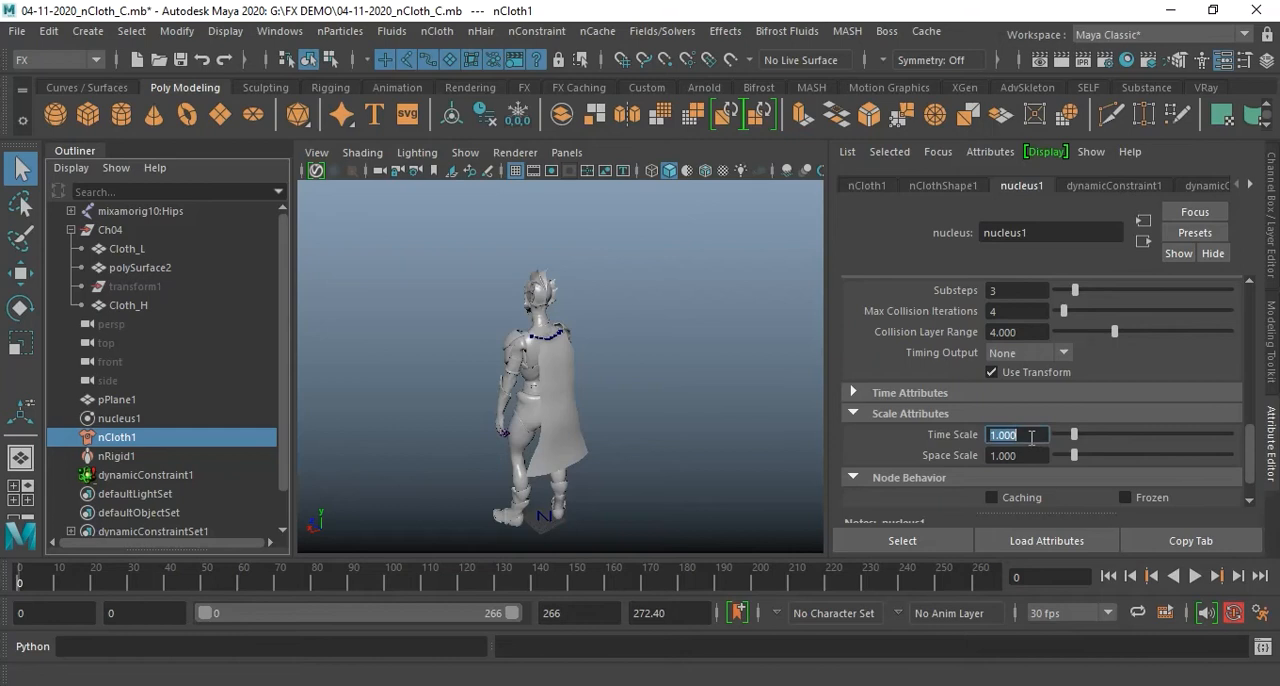
text(0.1)
key(Return)
key(Return)
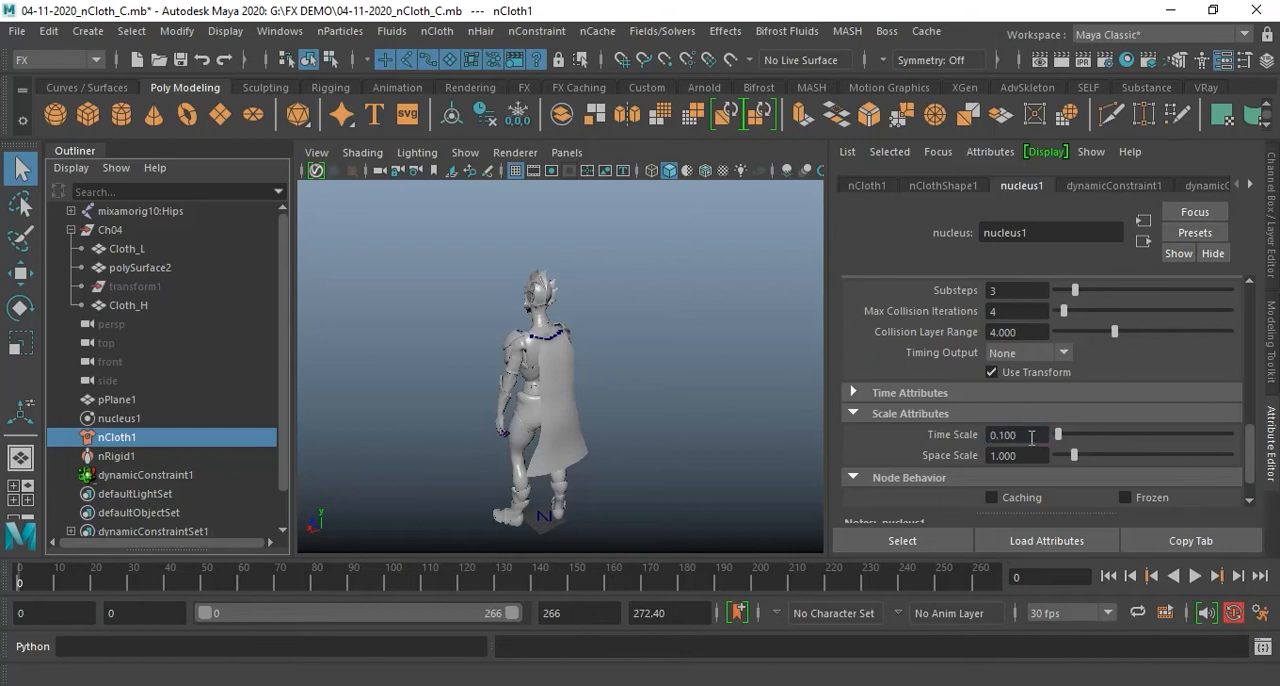
click(1195, 577)
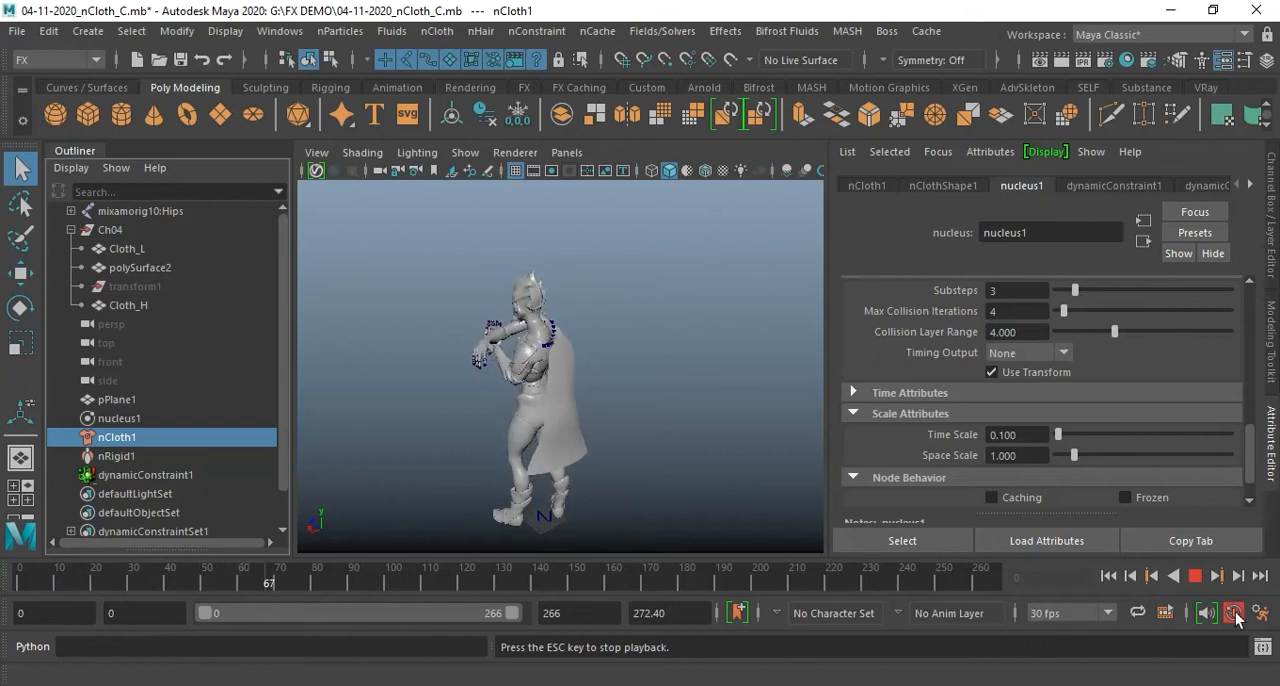
click(1196, 578)
click(1108, 576)
Restore nucleus1's Time Scale to 1
click(1022, 437)
double_click(1027, 439)
text(1)
key(Return)
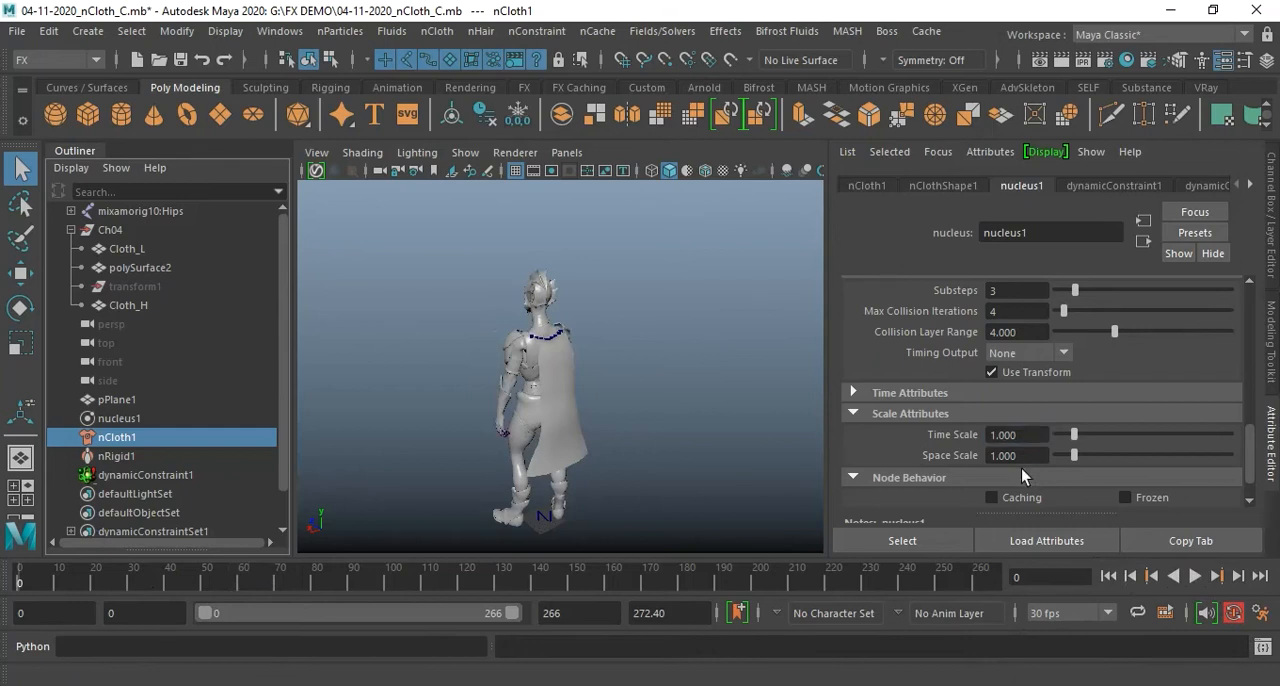
Set nucleus1's Space Scale to 0.1 and play the simulation to check the cape's movement
click(1029, 458)
double_click(1029, 458)
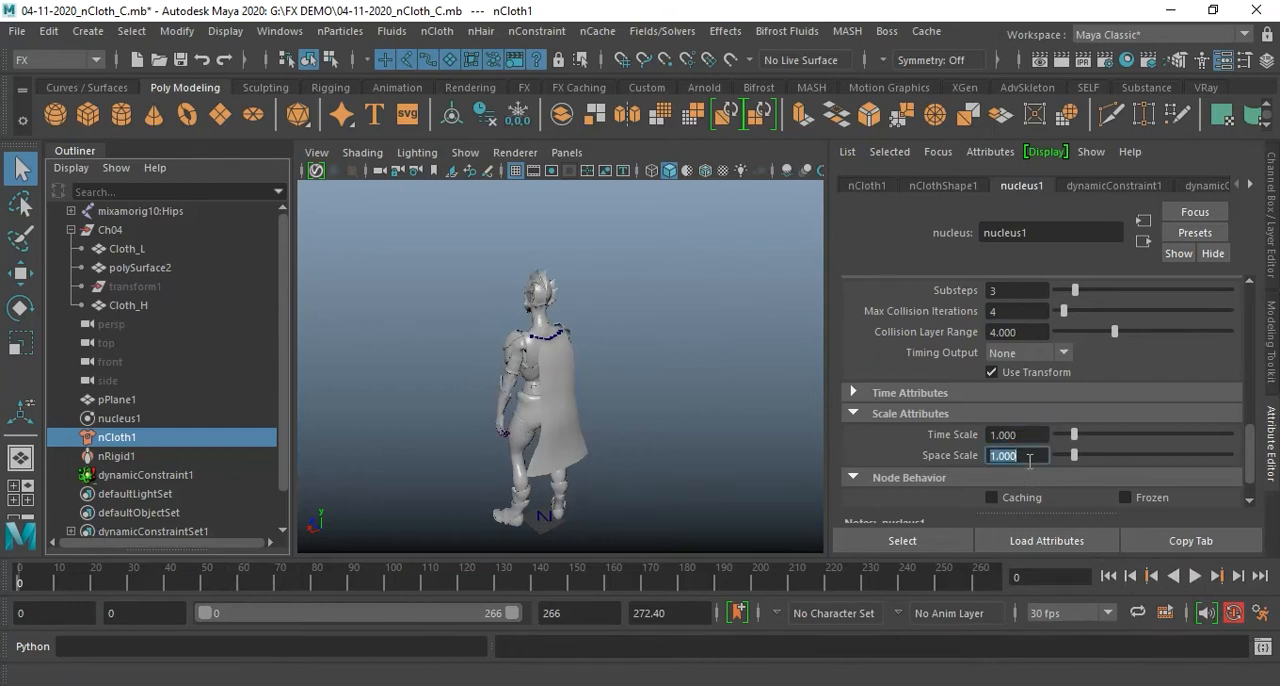
text(0.1)
key(Return)
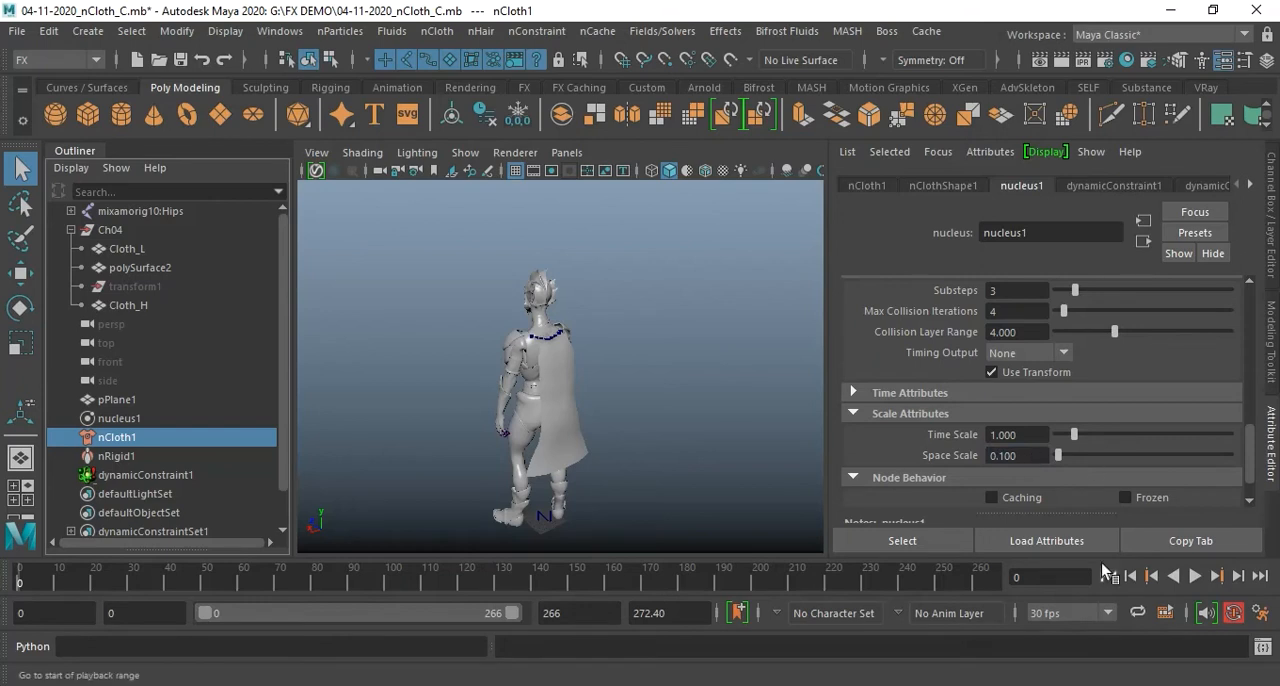
click(1195, 576)
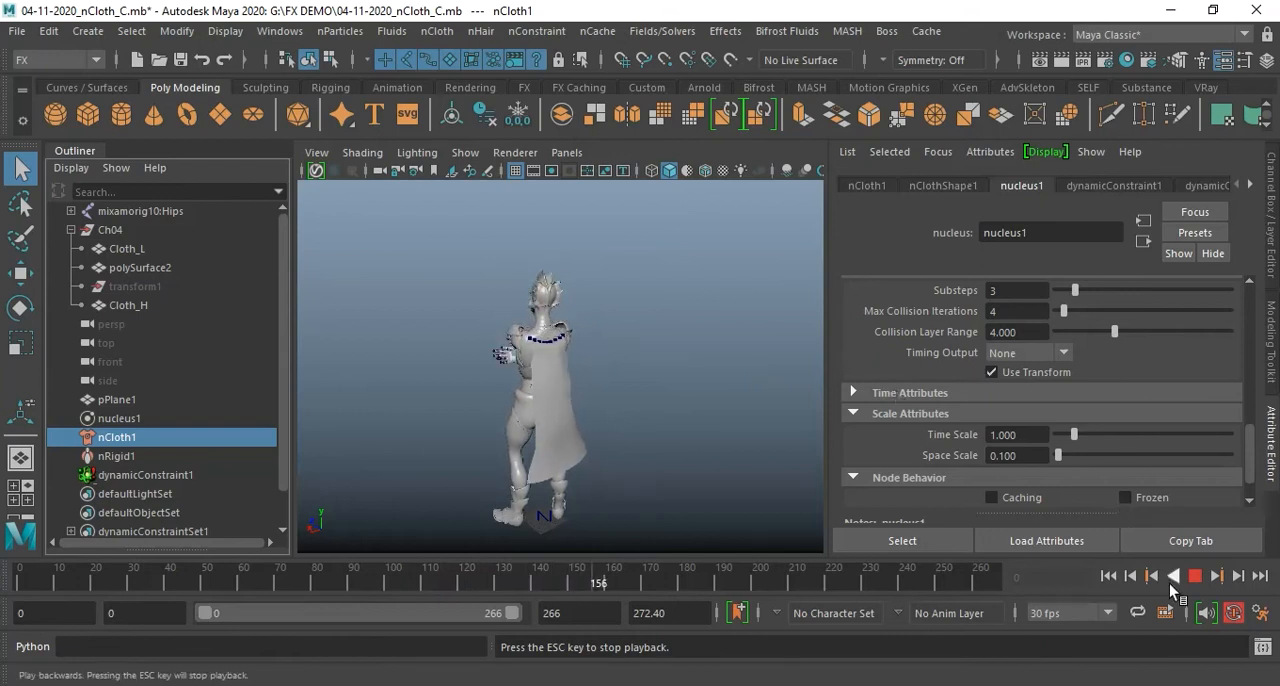
click(1195, 576)
Set nucleus1's Time Scale to 0.1 and return to the first frame
click(1049, 436)
text(0.1)
key(Return)
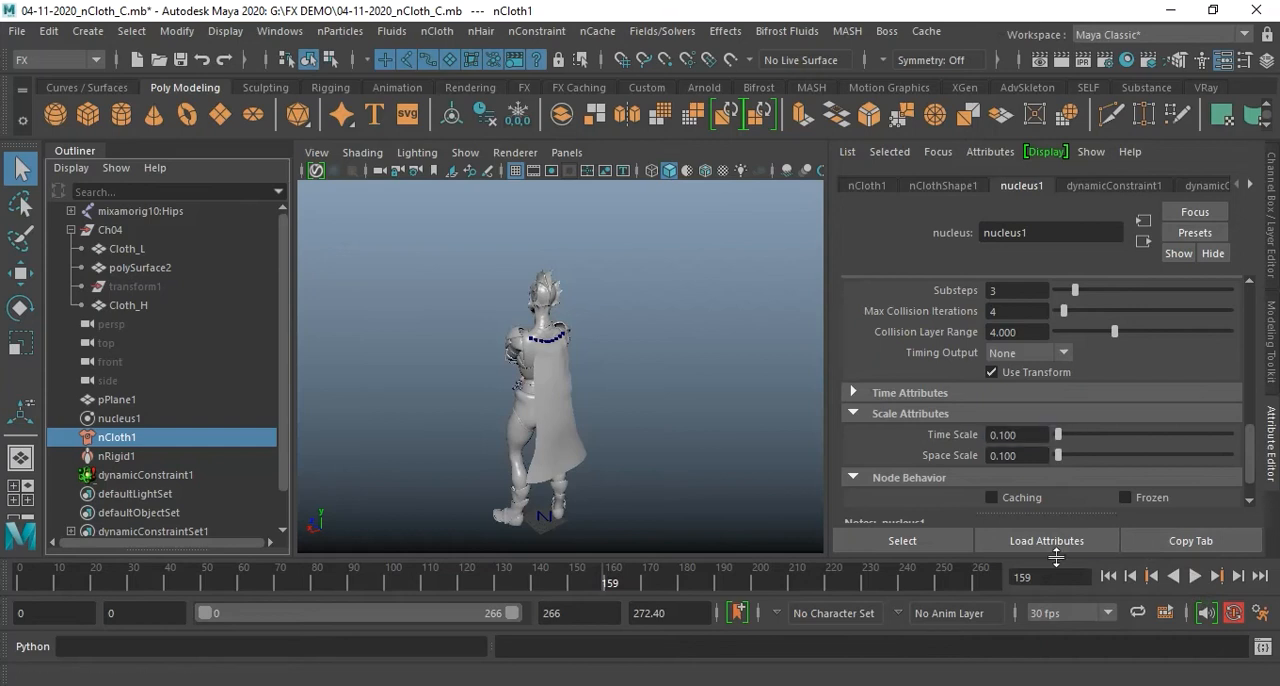
click(1108, 576)
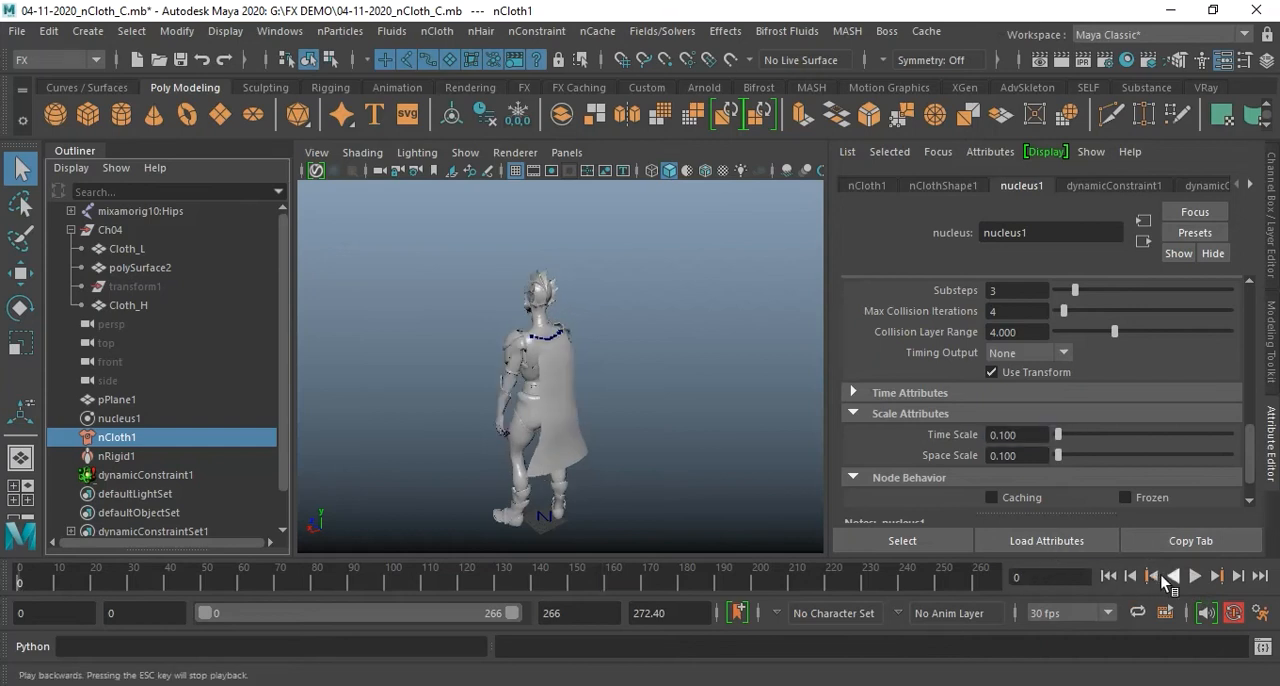
Set nucleus1's Time Scale to 10 and play the simulation to check the cape's reaction
click(1026, 436)
text(10)
key(Return)
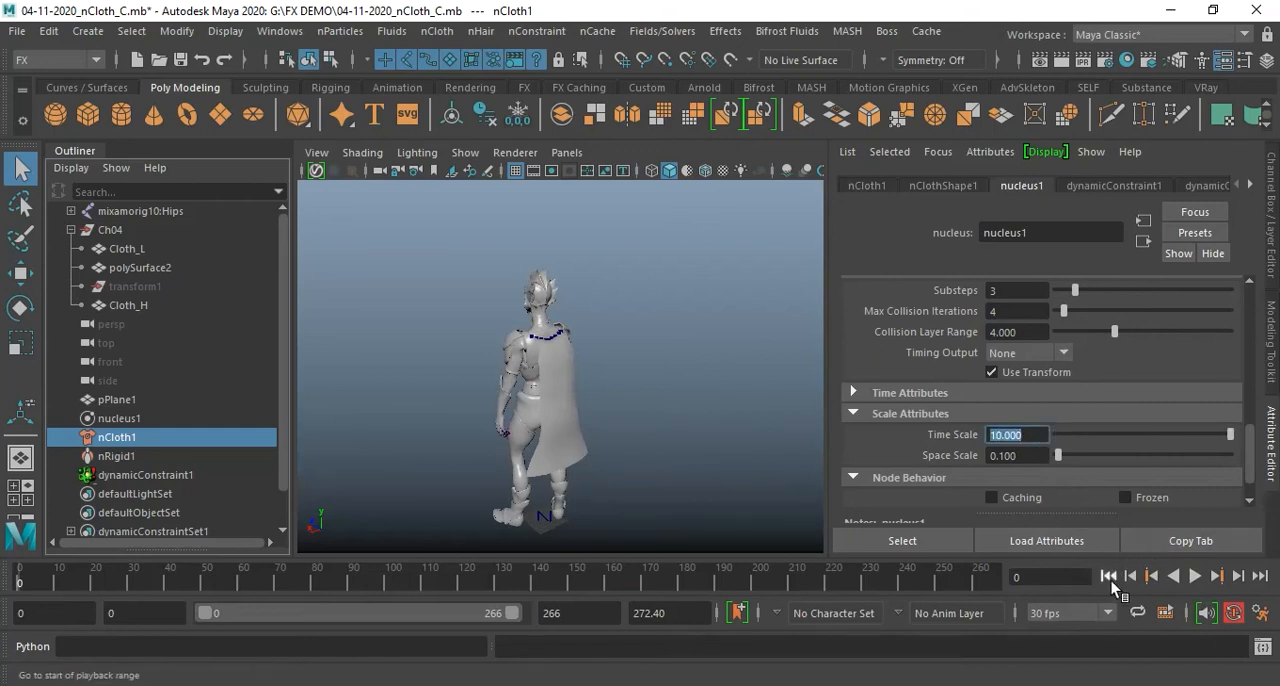
click(1203, 578)
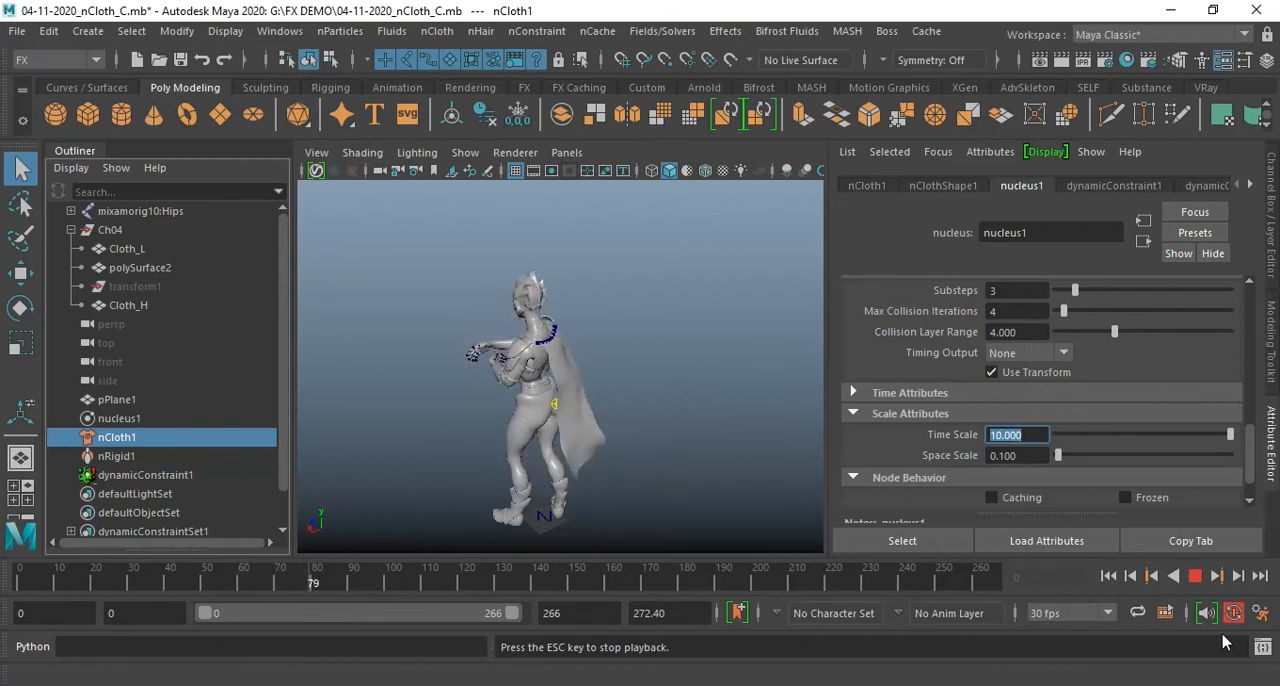
click(1196, 576)
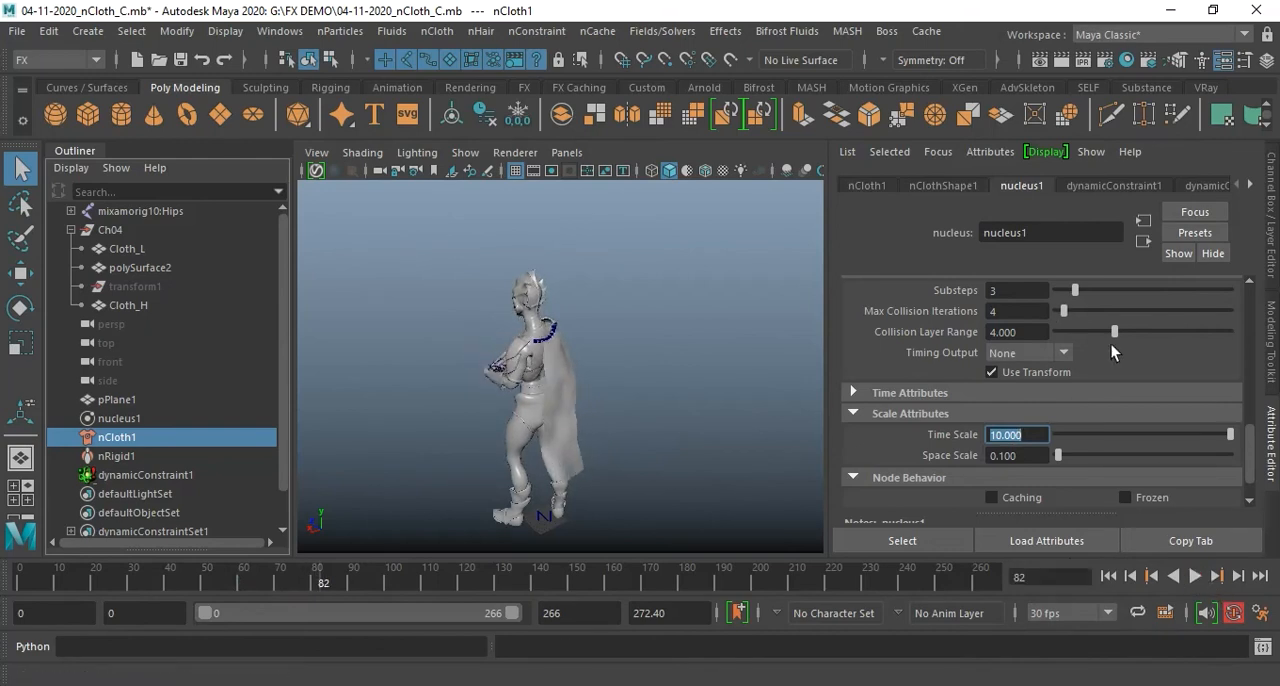
Set nucleus1's Wind Speed to 10 and its Air Density to 10
scroll(1196, 400, down, 5)
scroll(1196, 396, up, 3)
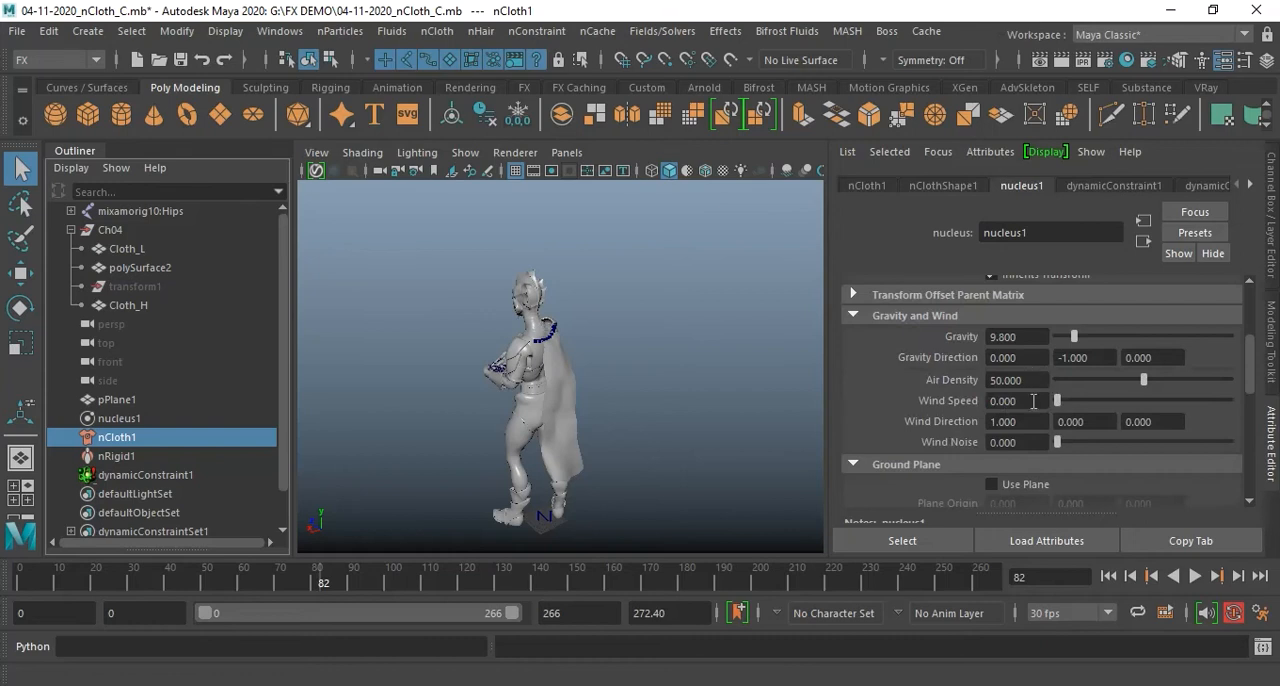
click(1033, 380)
click(1033, 401)
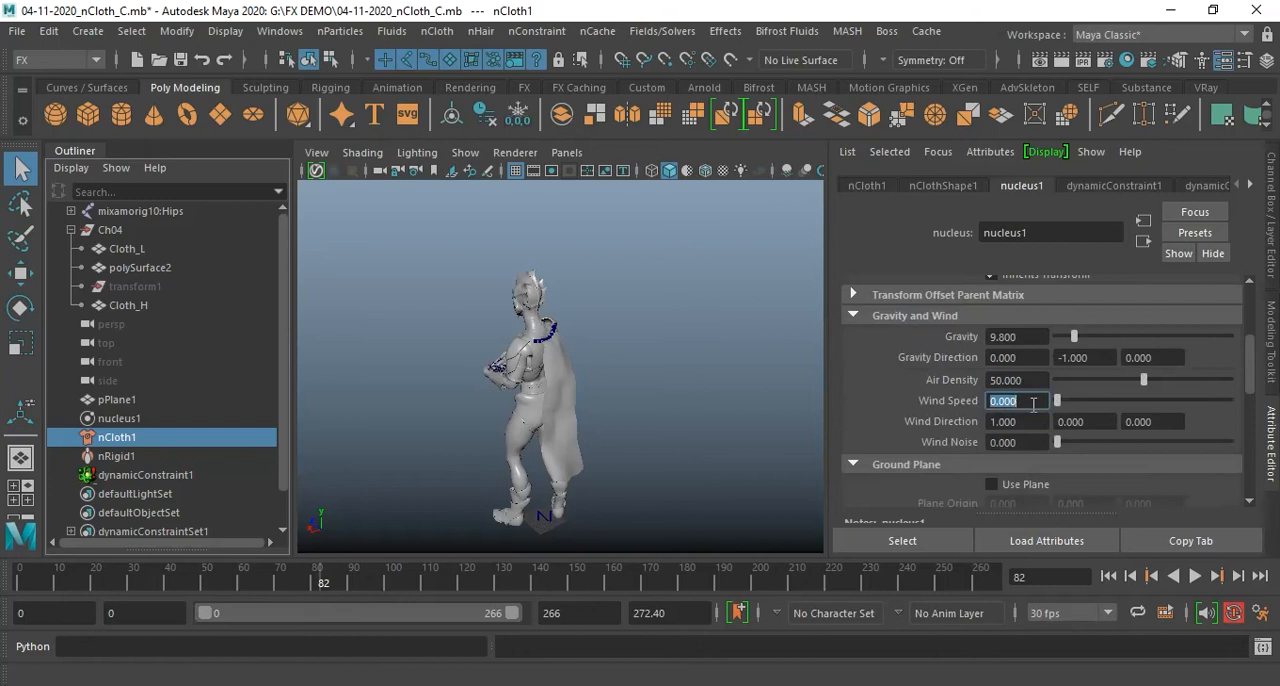
text(10)
key(Return)
click(1030, 380)
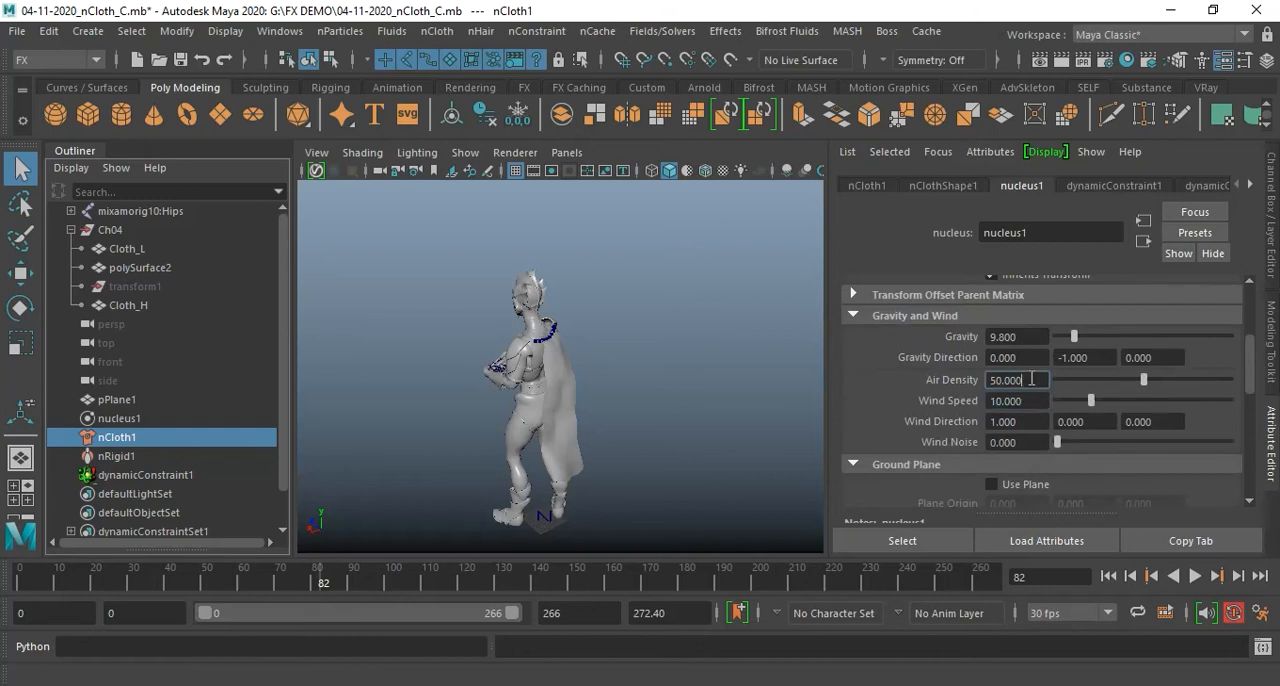
text(10)
key(Return)
Set nucleus1's Time Scale to 20 and play the simulation from the first frame to see the wind on the cape
scroll(1071, 385, down, 5)
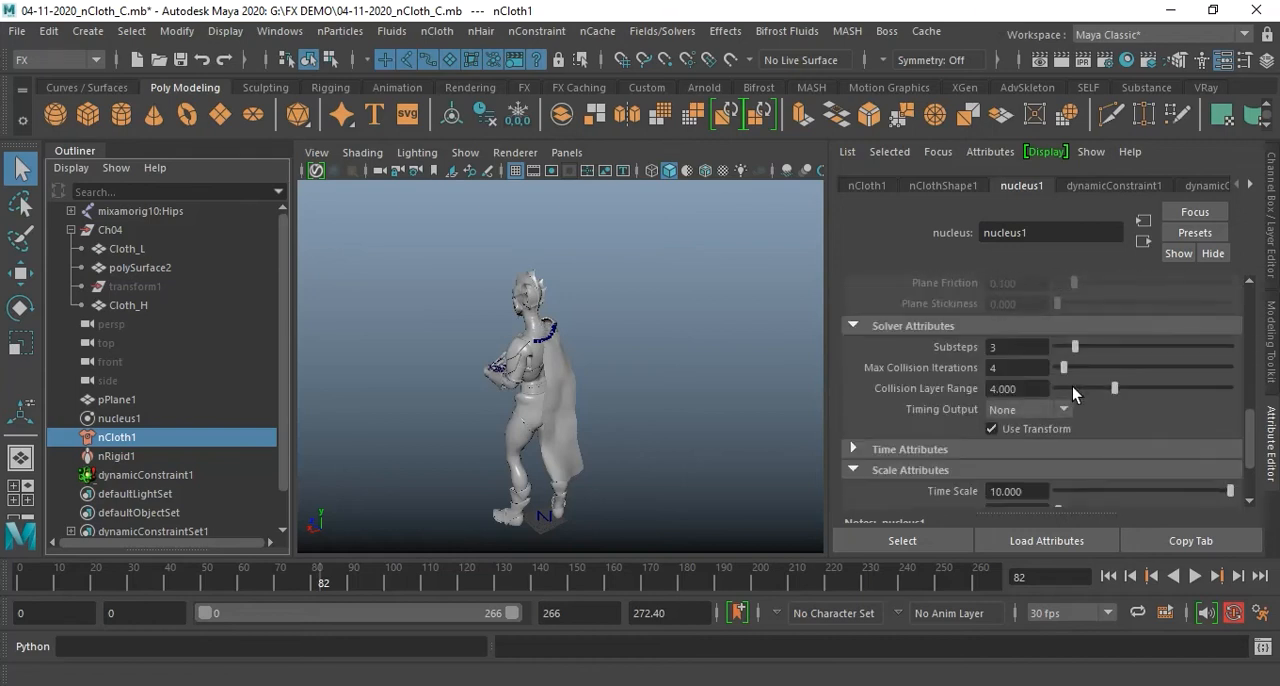
scroll(1072, 386, down, 2)
click(1042, 434)
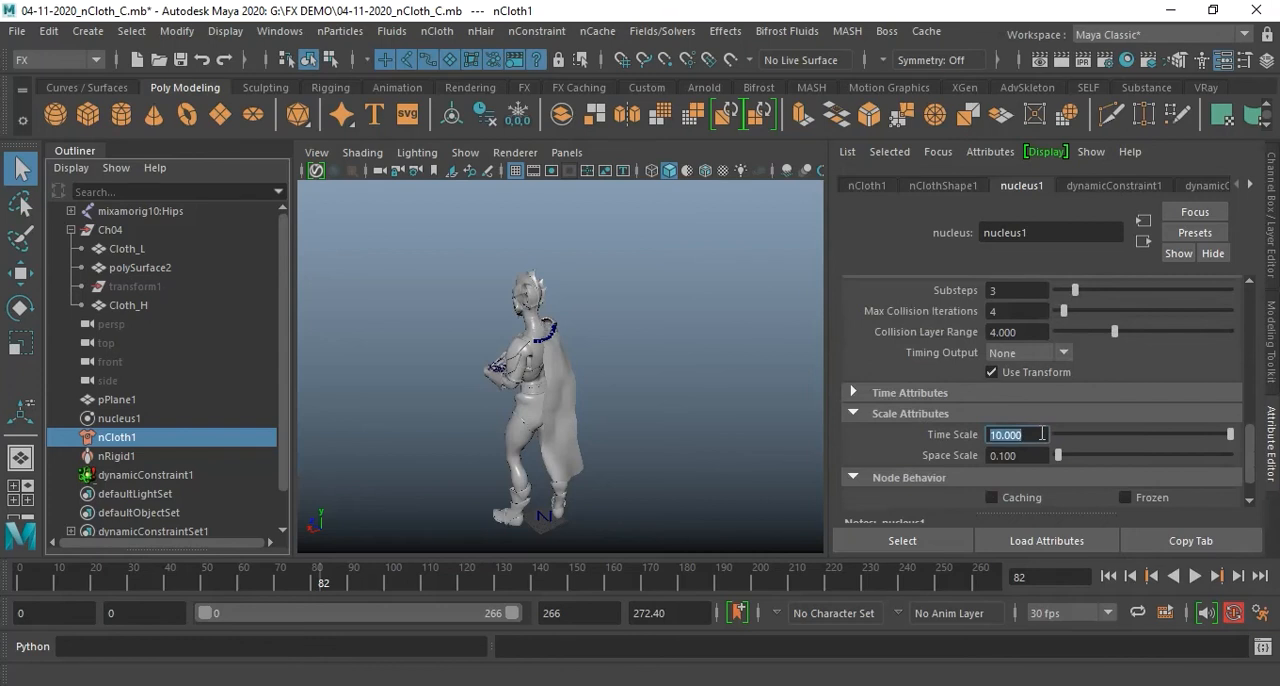
text(20)
key(Return)
click(1108, 576)
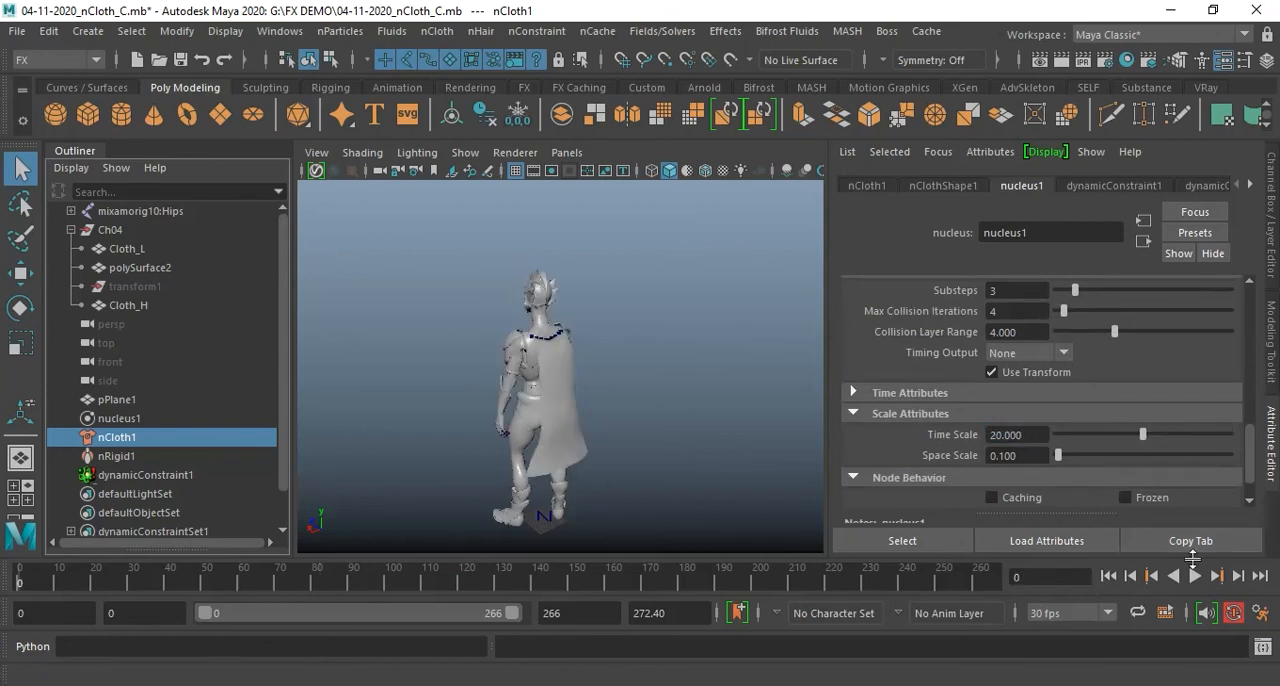
click(1194, 576)
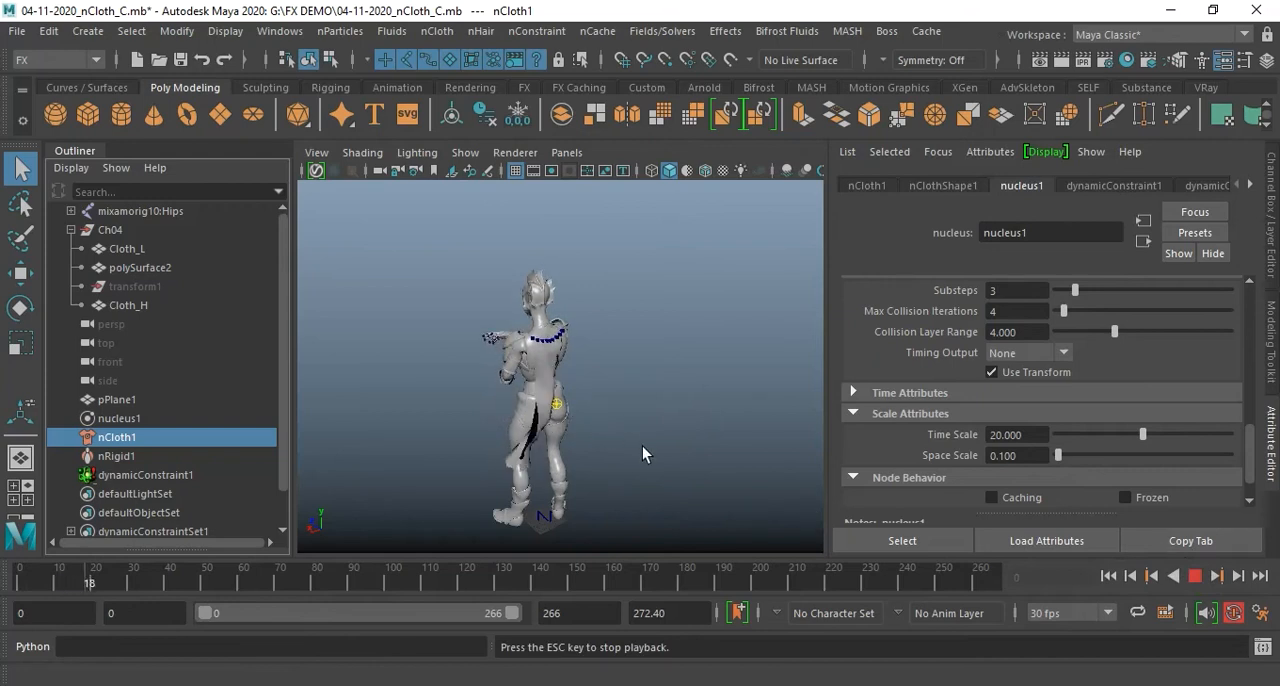
click(1196, 579)
Examine the wind-blown cape from the side and back of the character, comparing it with nucleus1's wind settings
scroll(1085, 413, up, 8)
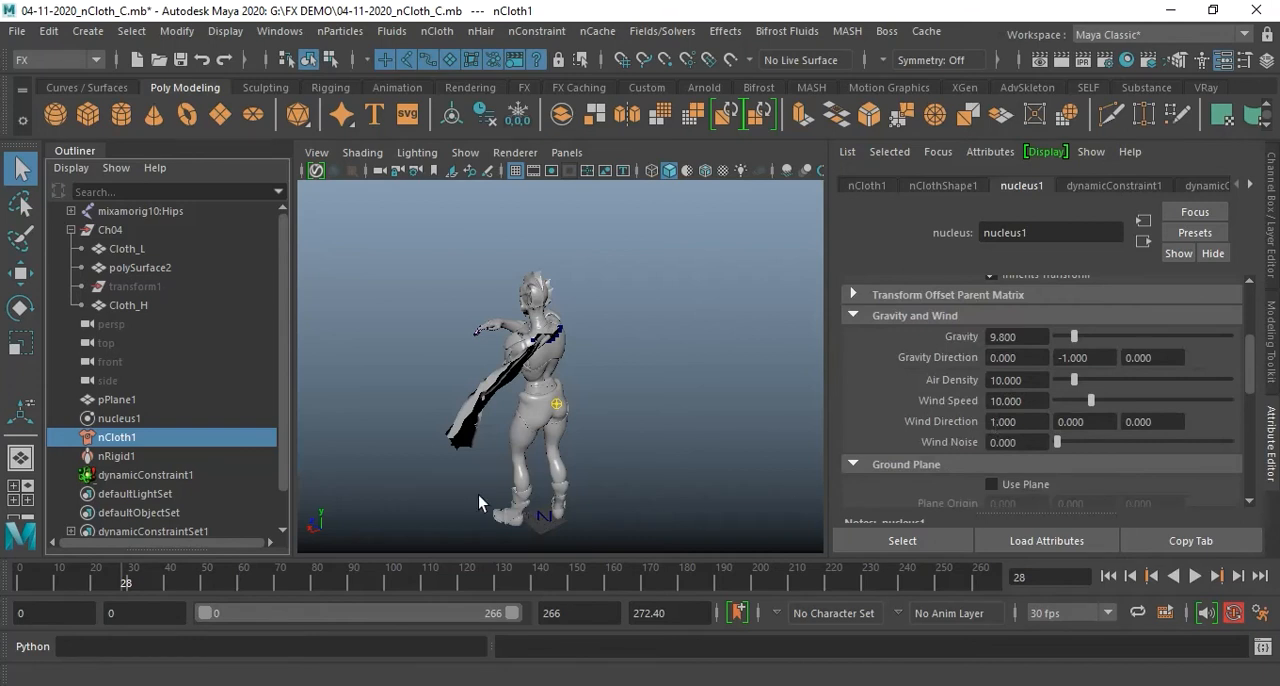
alt+drag(478, 495, 540, 501)
alt+middle_drag(540, 501, 618, 456)
alt+drag(580, 467, 606, 484)
alt+middle_drag(604, 484, 625, 478)
alt+drag(625, 478, 642, 467)
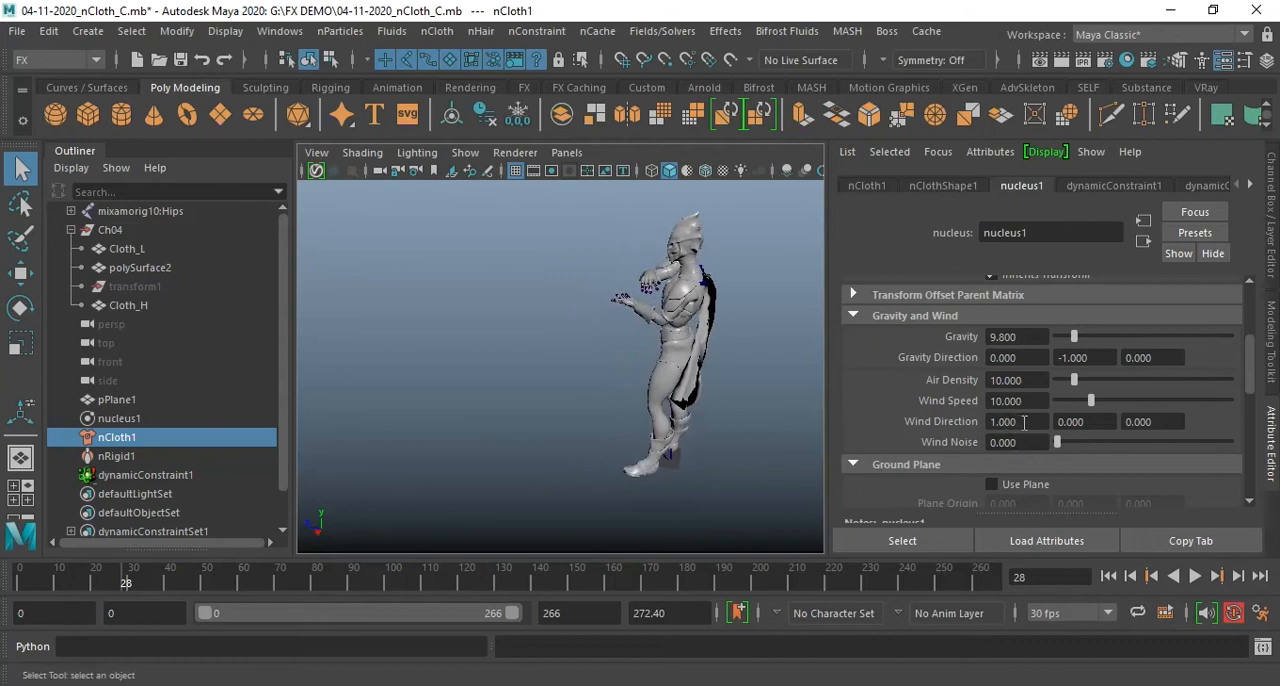
alt+drag(541, 507, 464, 451)
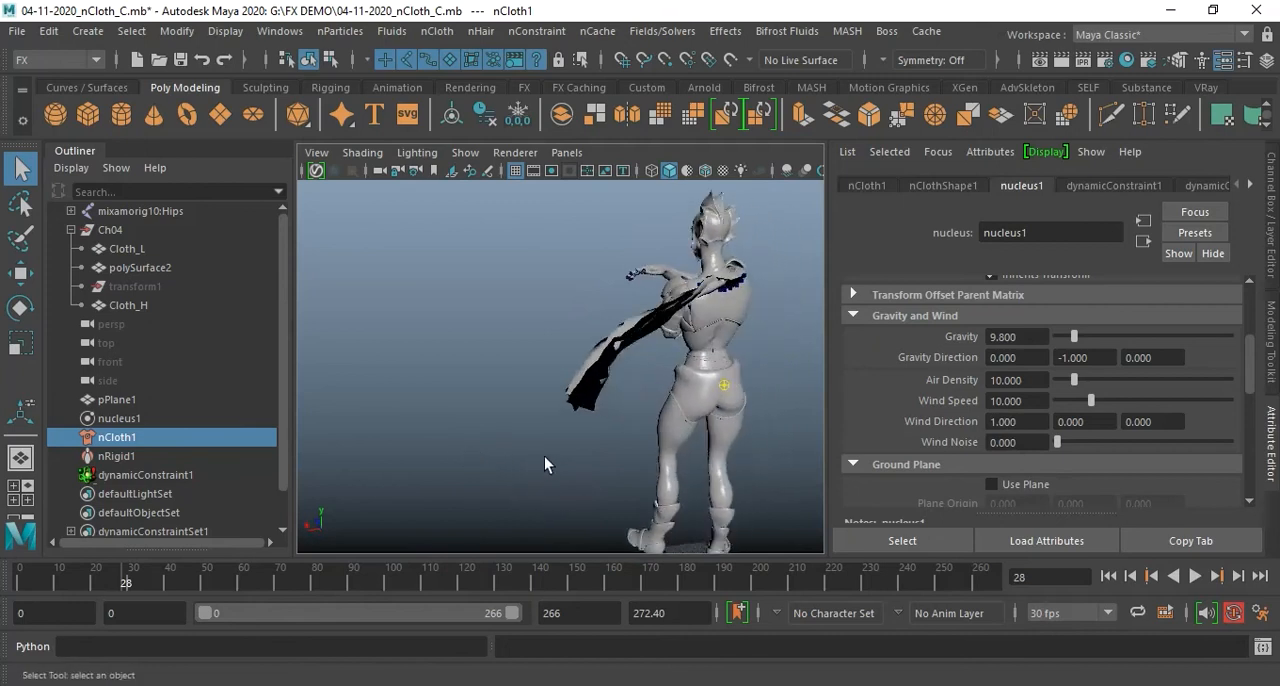
key(alt+v)
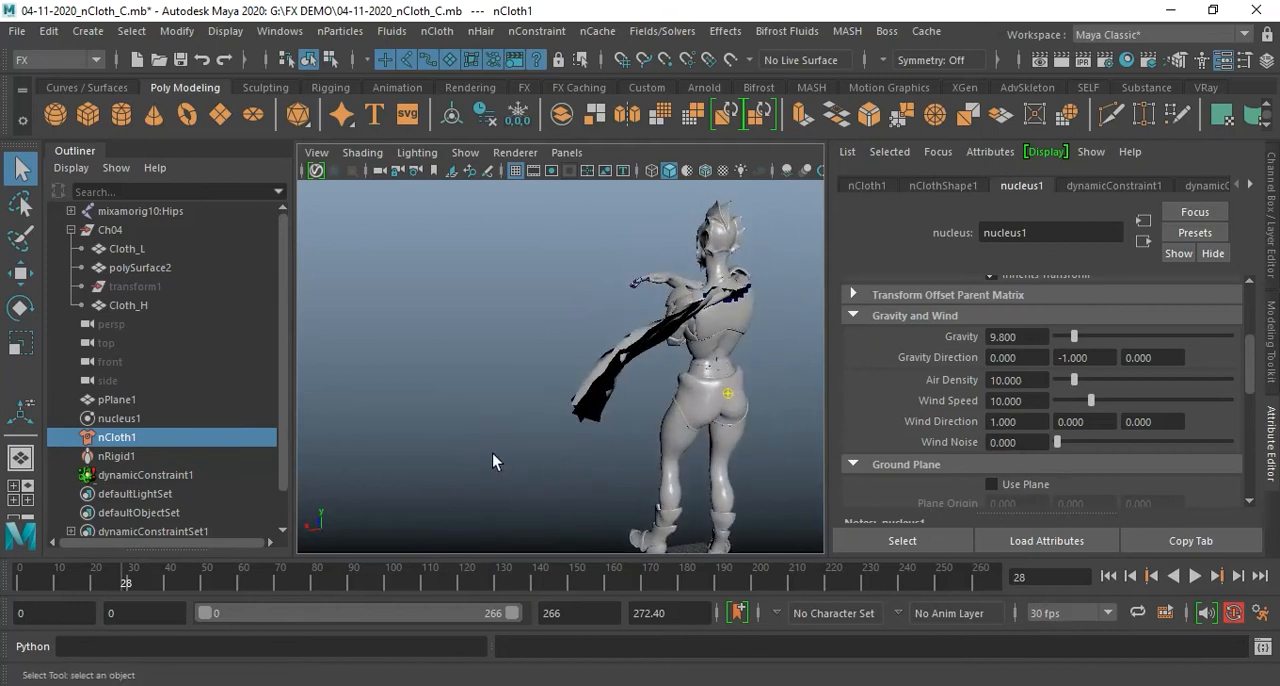
alt+drag(528, 443, 598, 530)
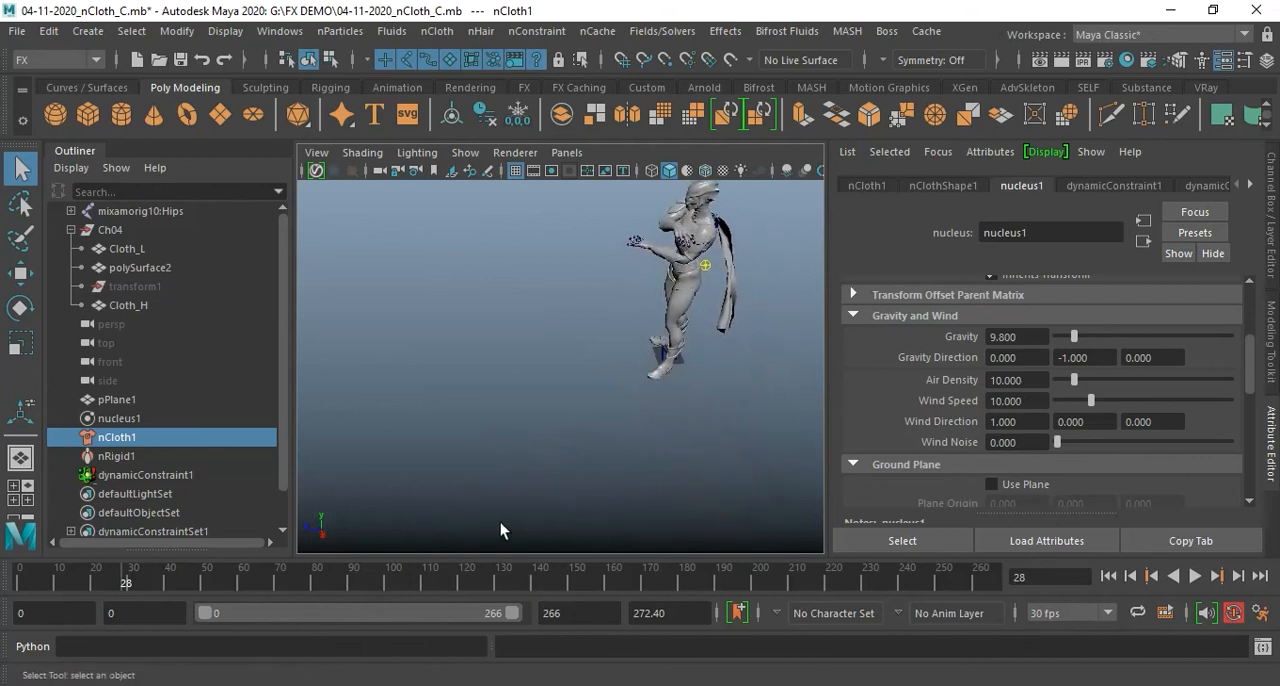
Set nucleus1's Wind Direction to 0 in X and -1 in Y
click(1030, 424)
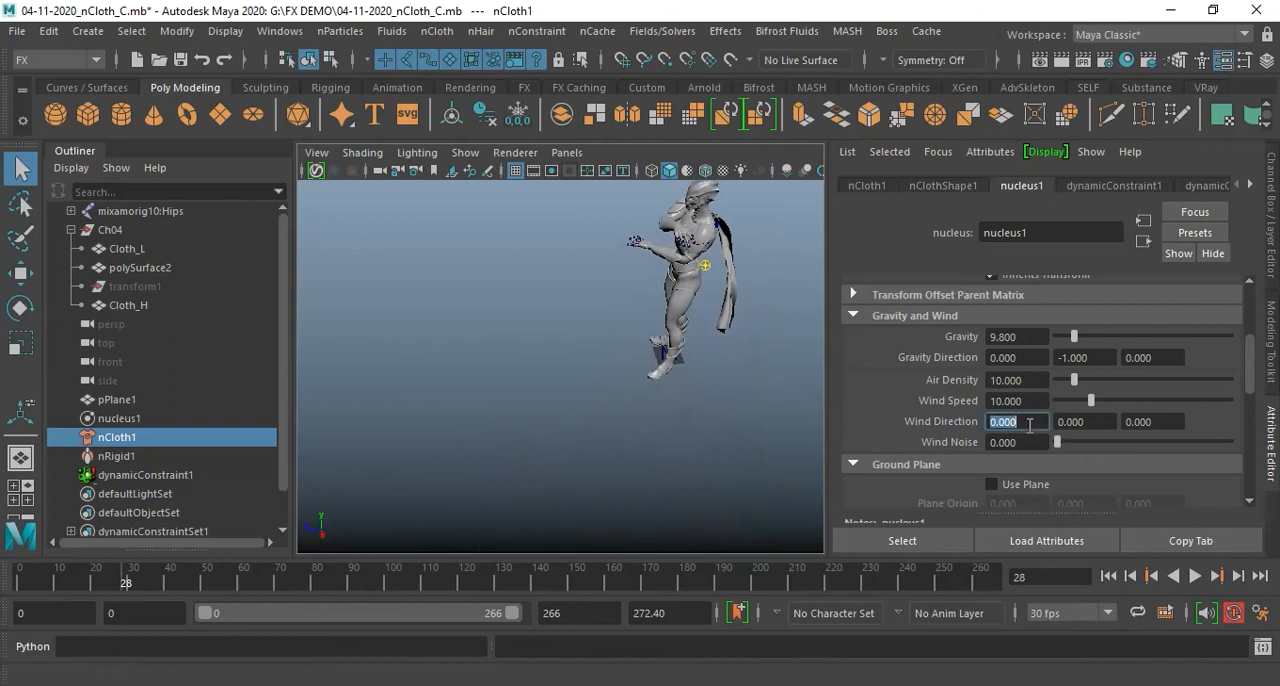
click(1108, 424)
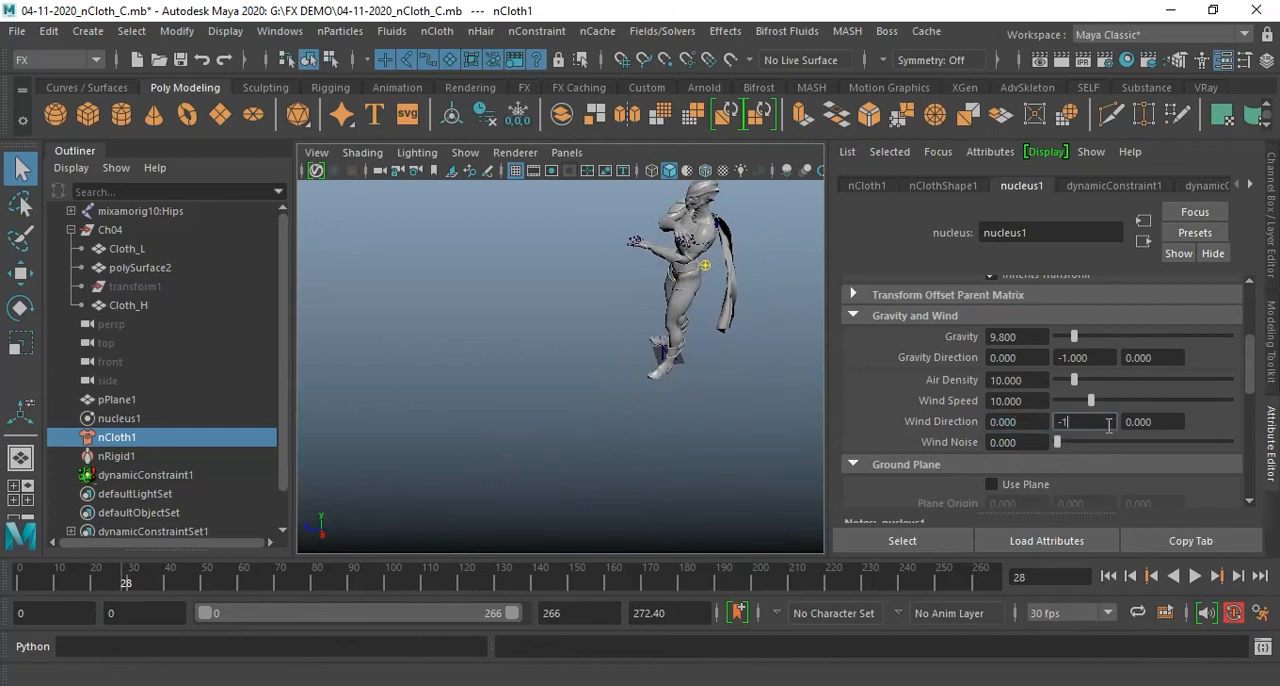
text(-1)
key(Return)
Play the simulation from the first frame in side view to check how the cape reacts to the new wind direction
alt+drag(650, 372, 626, 381)
scroll(657, 408, up, 3)
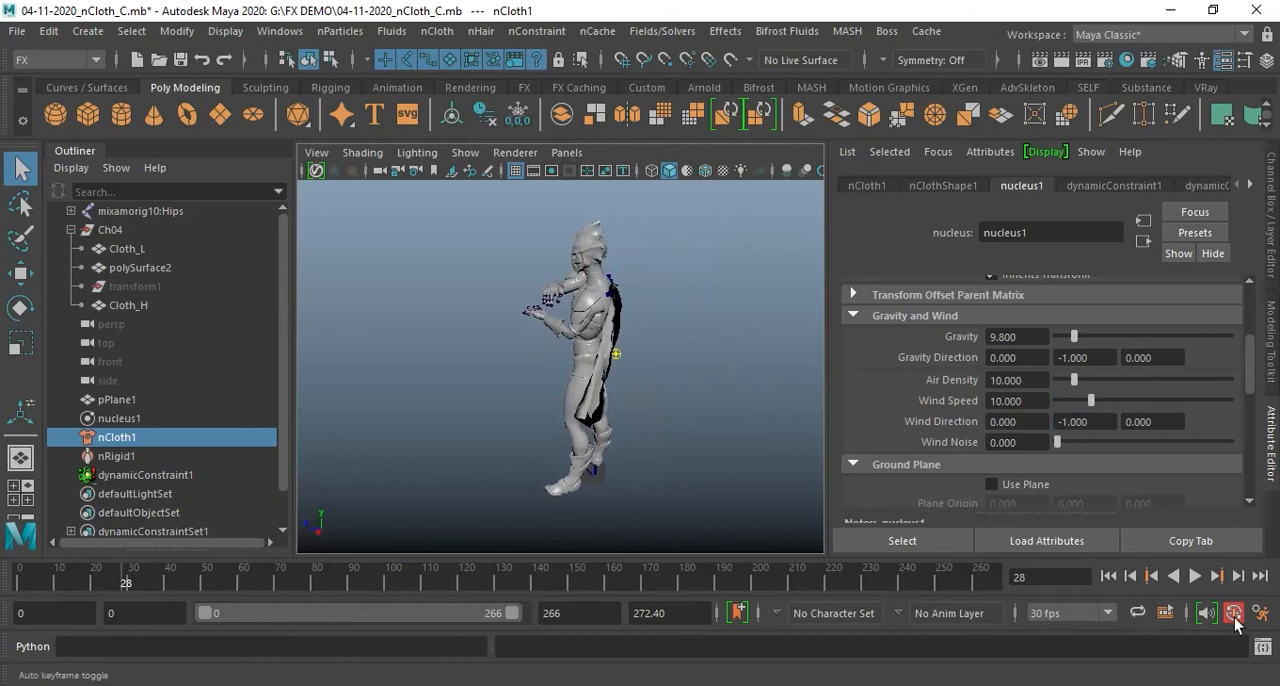
click(1108, 576)
click(1194, 576)
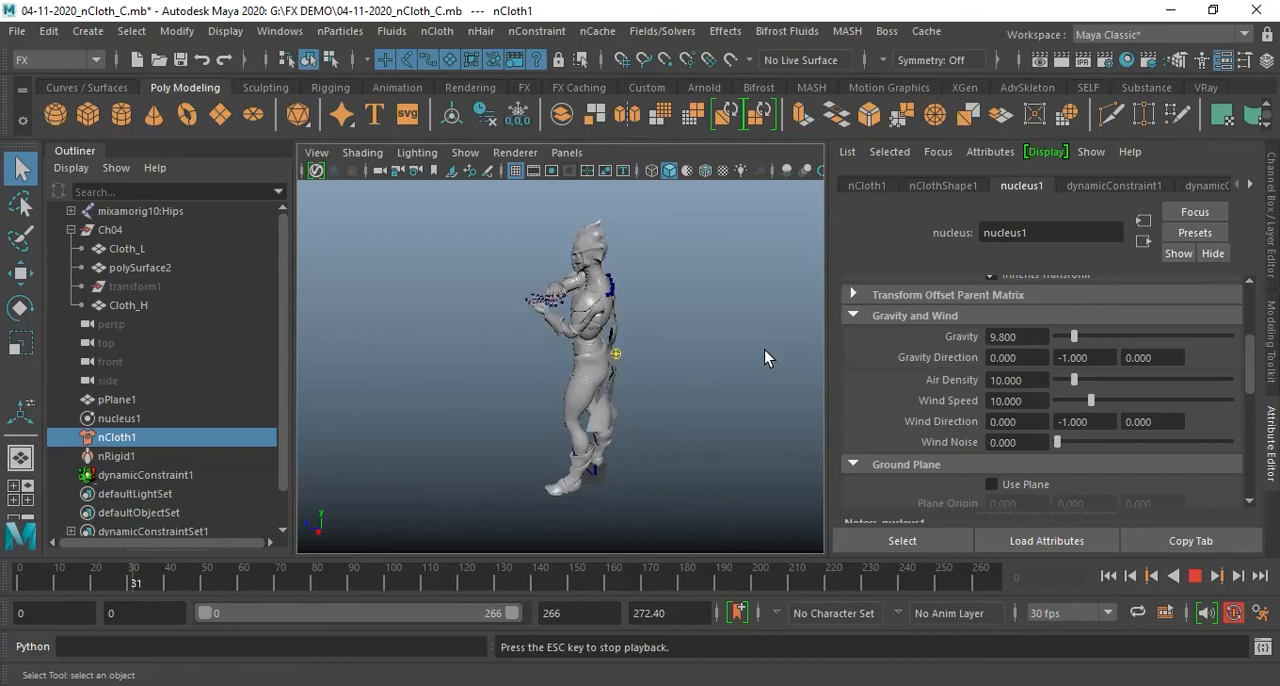
click(1194, 576)
alt+drag(669, 366, 694, 383)
click(1196, 577)
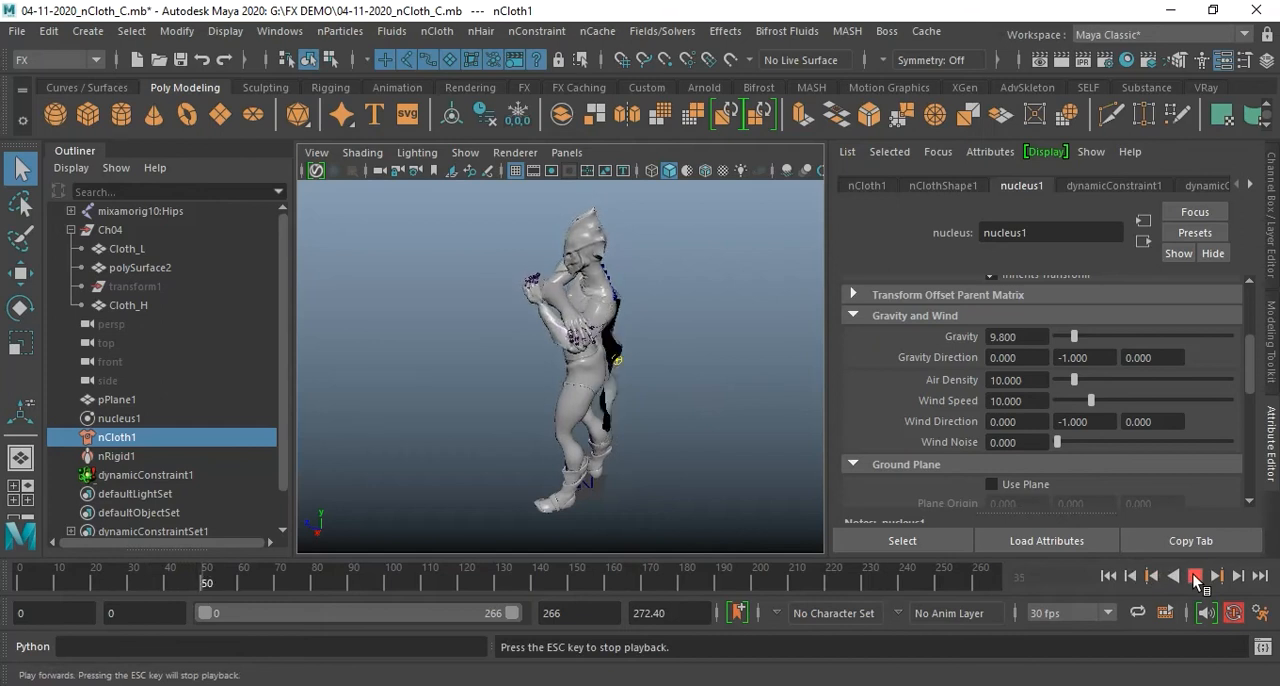
click(1195, 577)
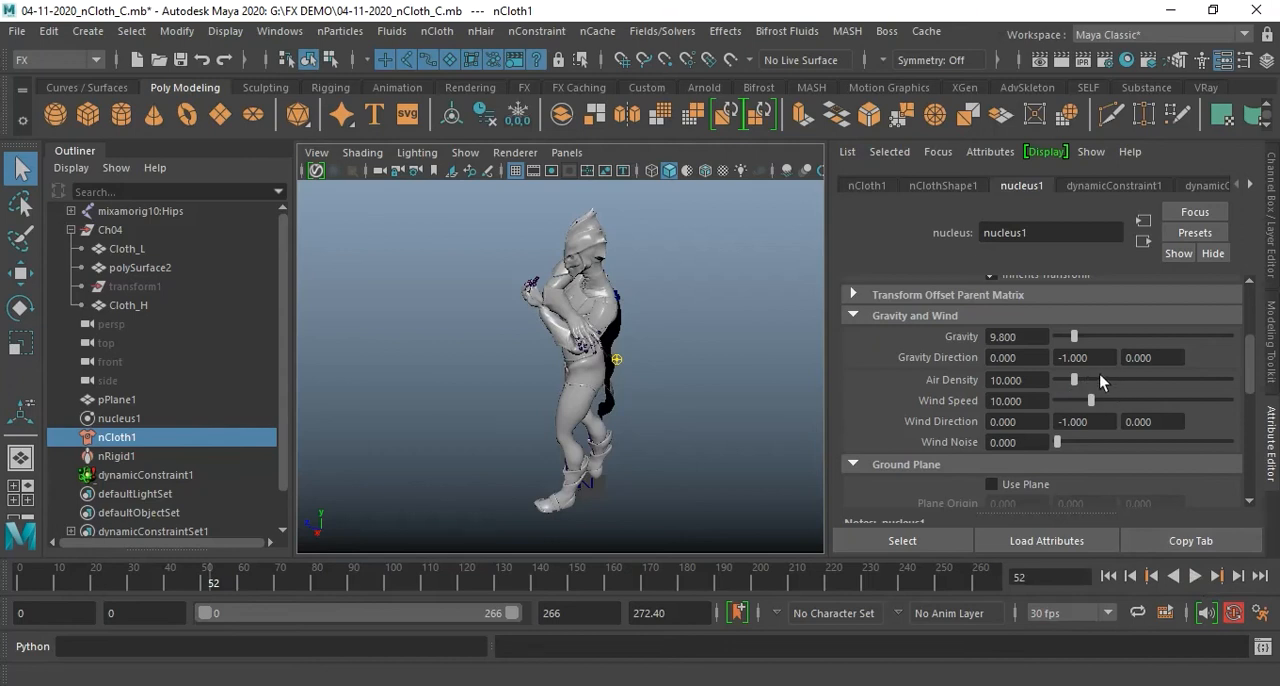
Set nucleus1's Air Density to 20
double_click(1044, 379)
text(20)
key(Return)
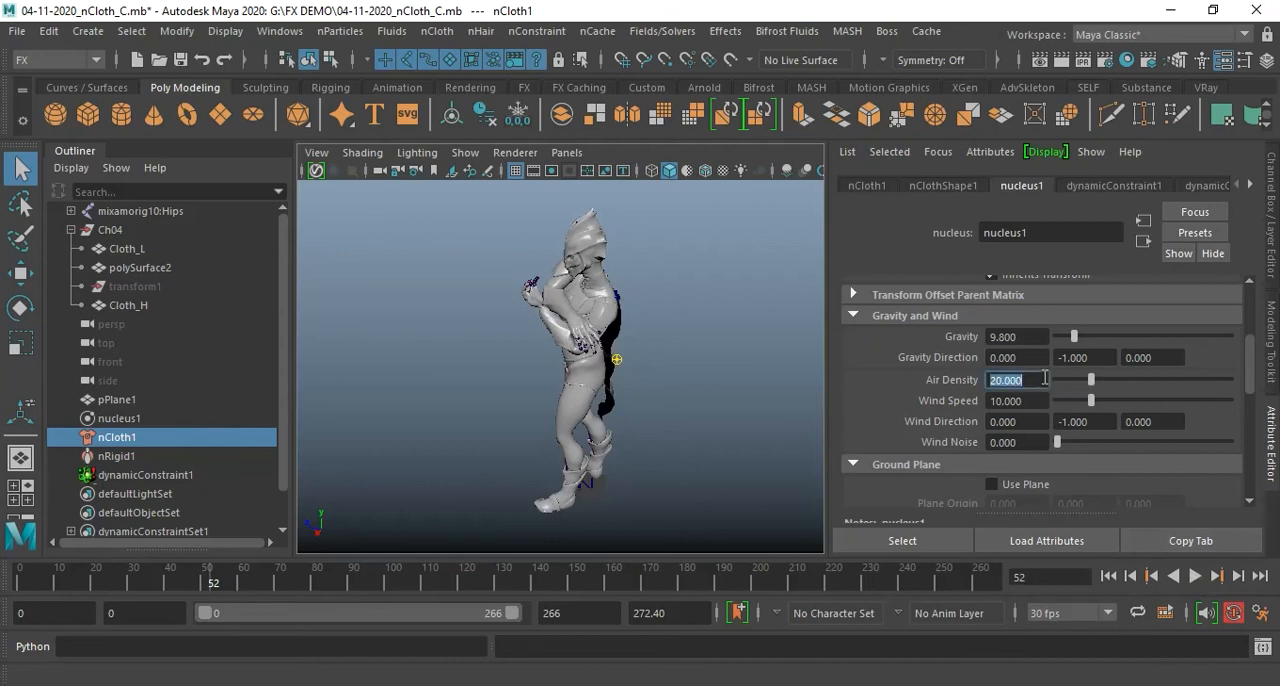
key(Return)
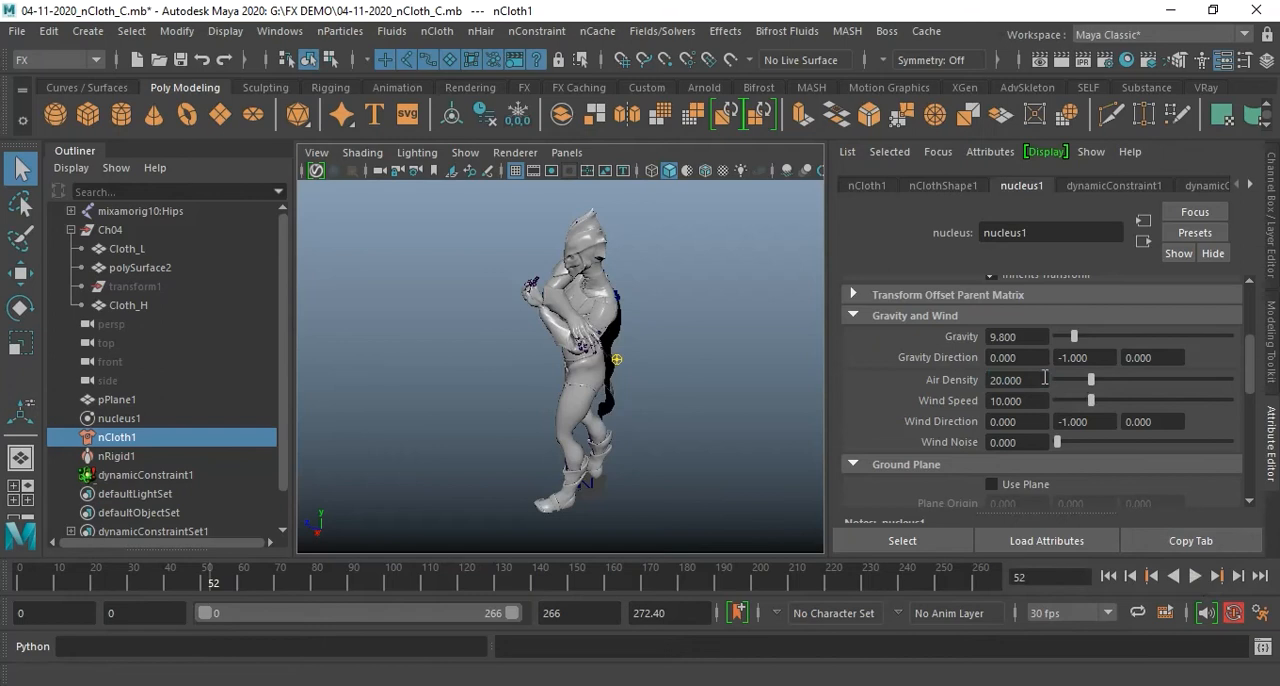
Return to the first frame and set nucleus1's Time Scale to 10
click(1108, 576)
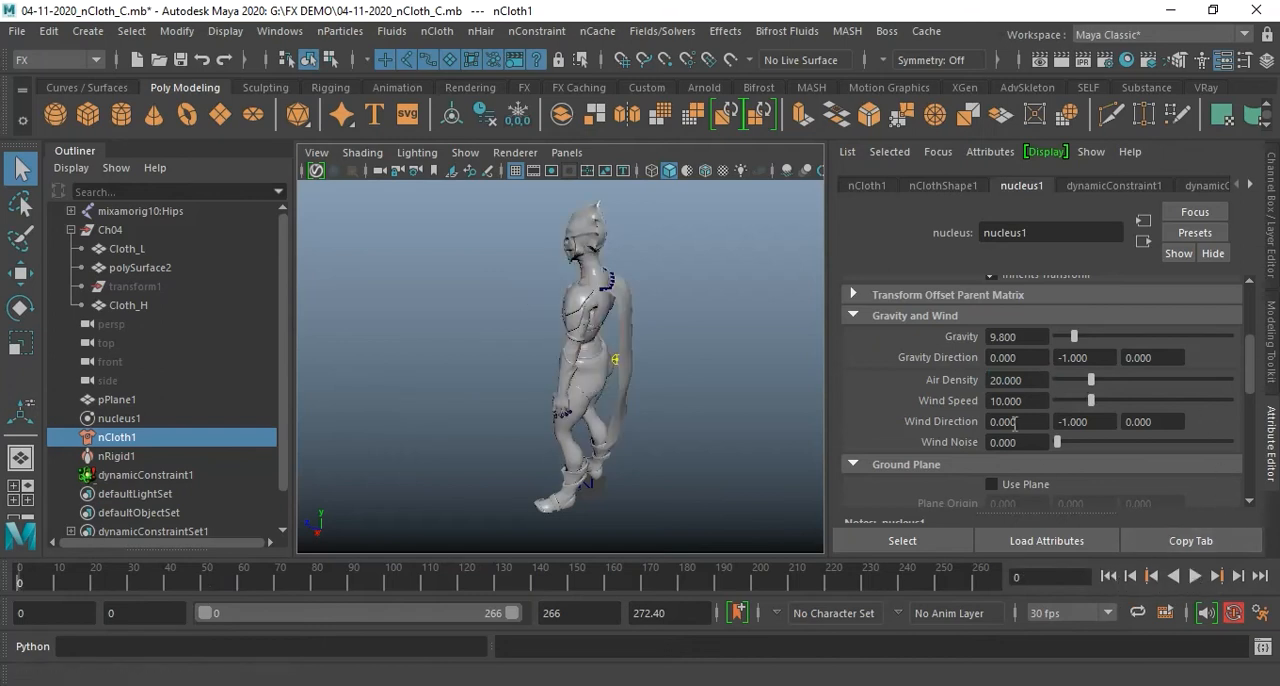
scroll(1015, 422, down, 10)
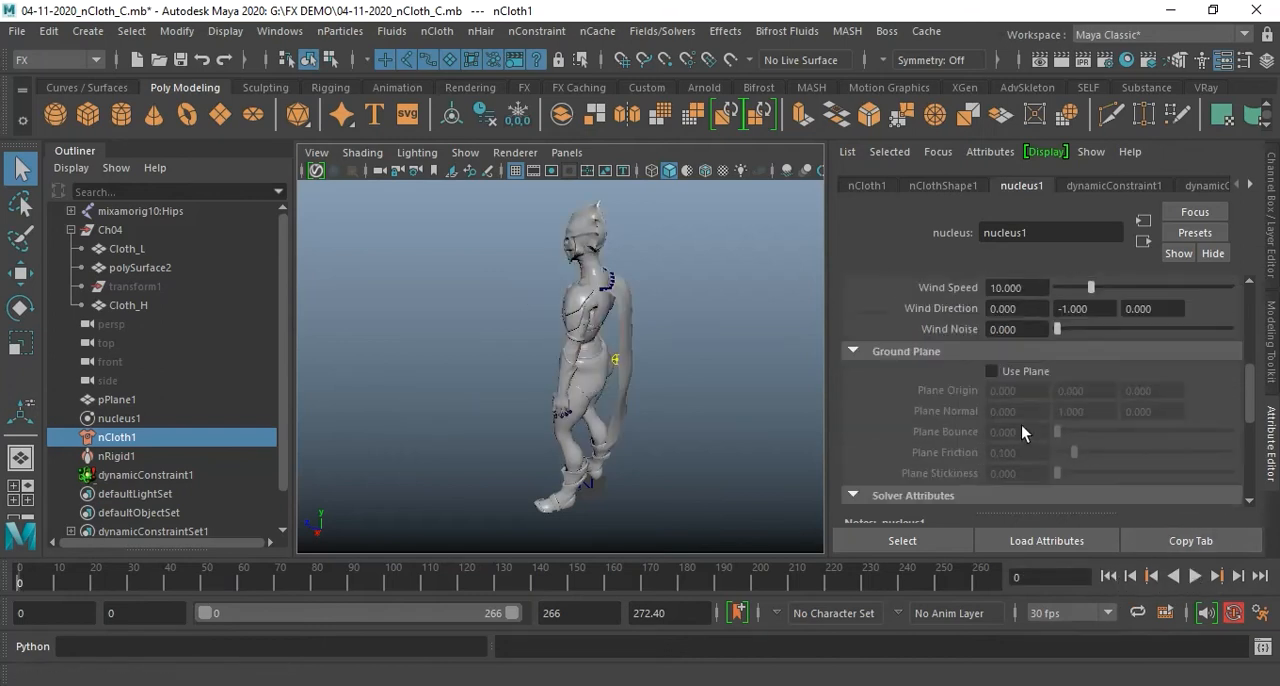
click(1031, 434)
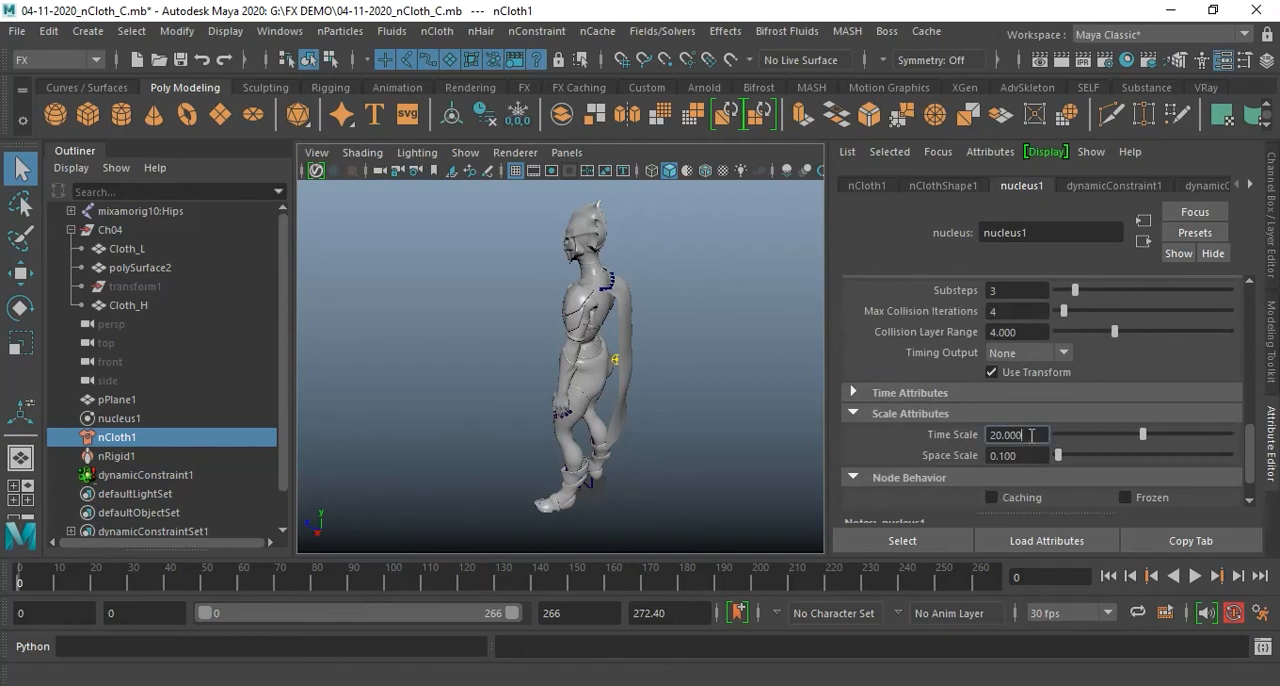
text(10)
key(Return)
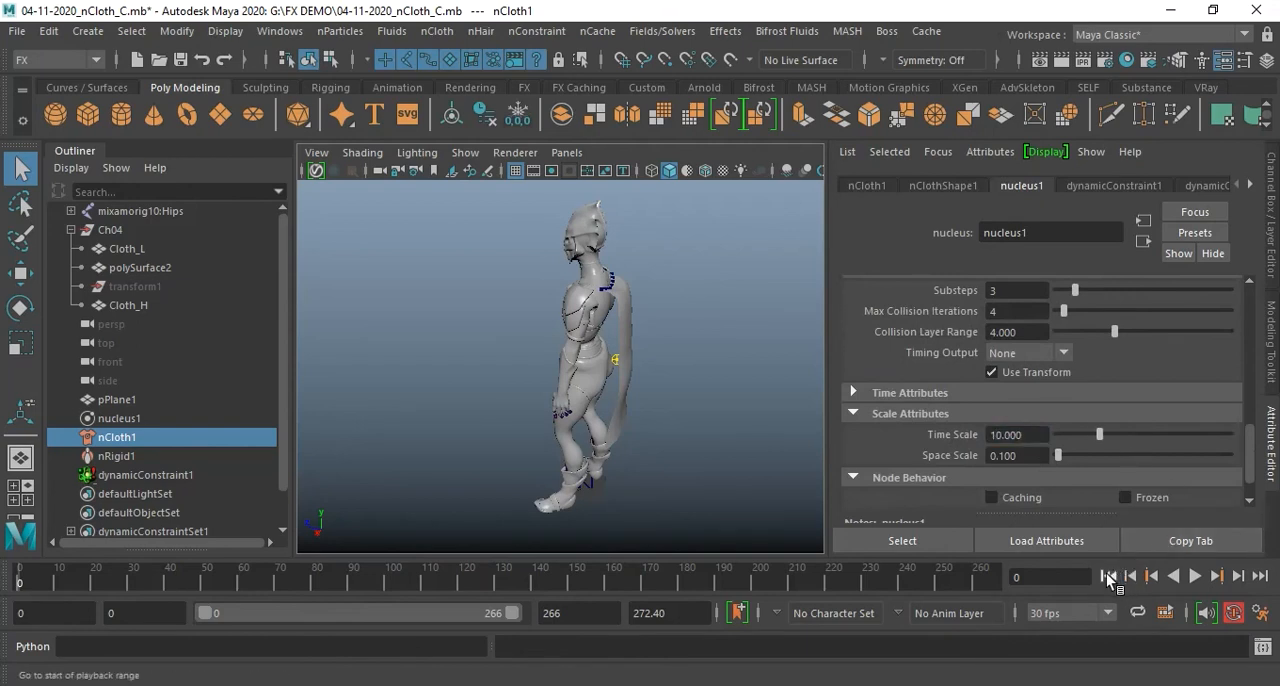
Play the simulation and inspect the cape's motion from the side and from behind the character
click(1196, 575)
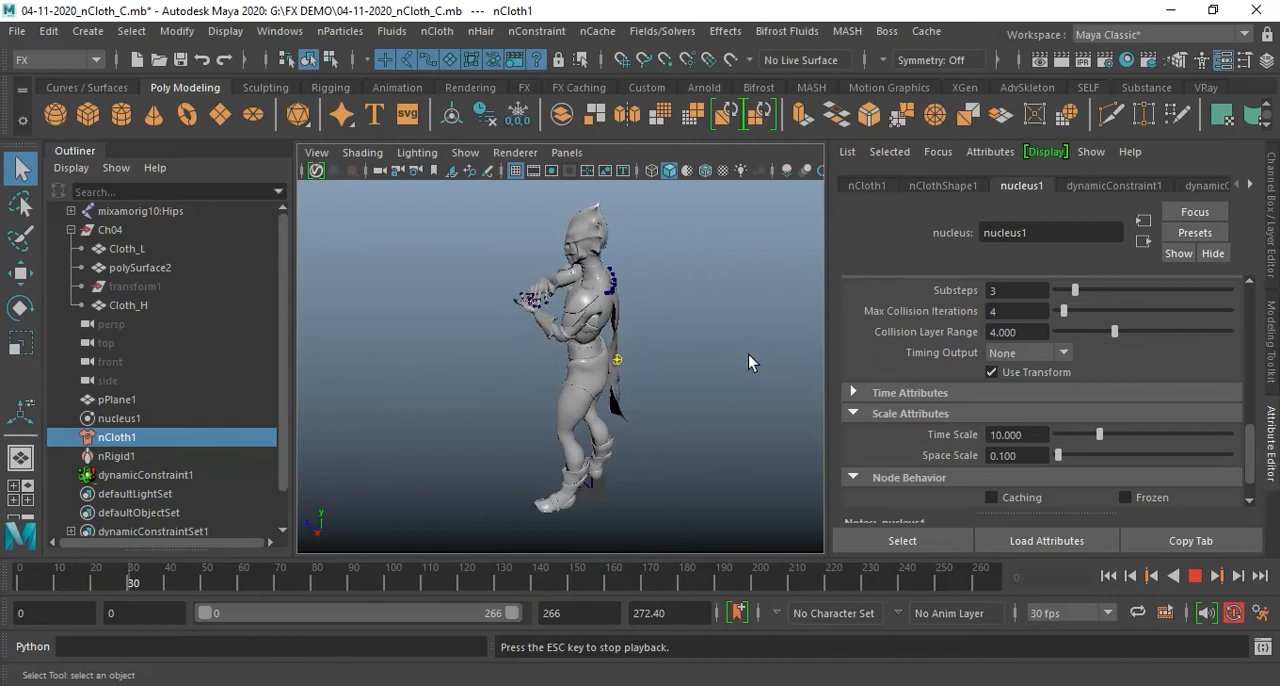
click(1197, 583)
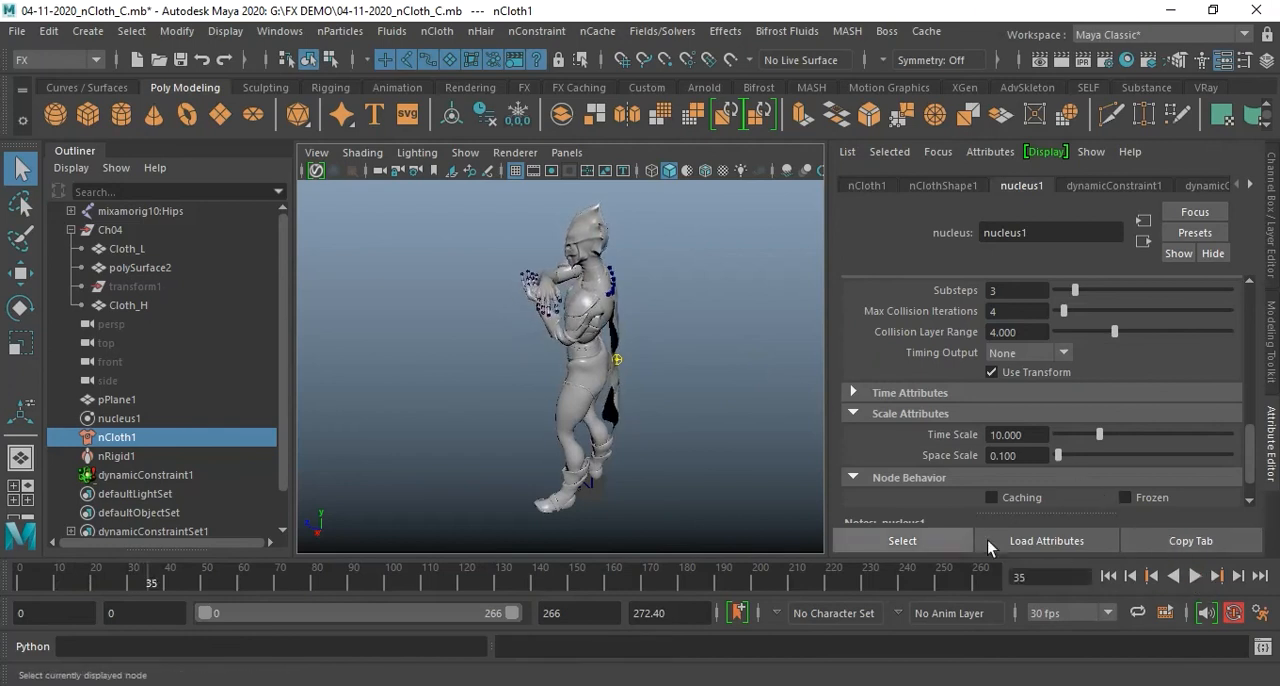
alt+drag(660, 415, 497, 402)
alt+right_drag(497, 402, 646, 406)
alt+drag(646, 406, 731, 451)
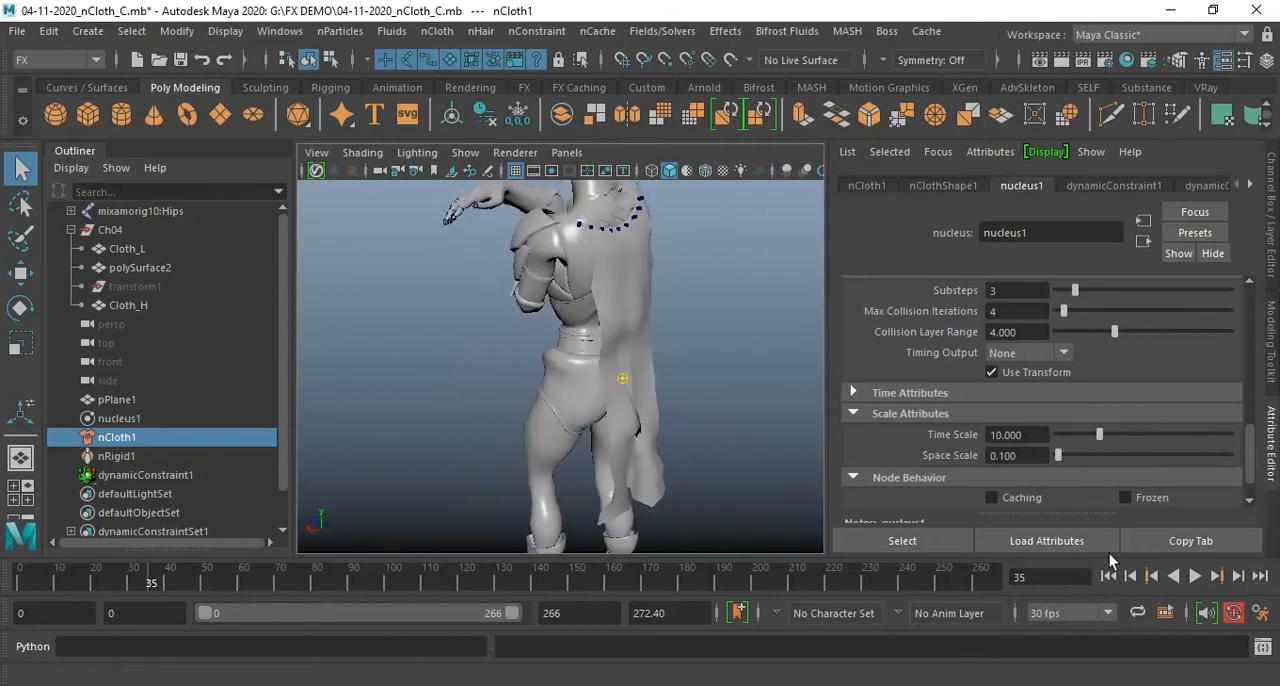
click(1196, 577)
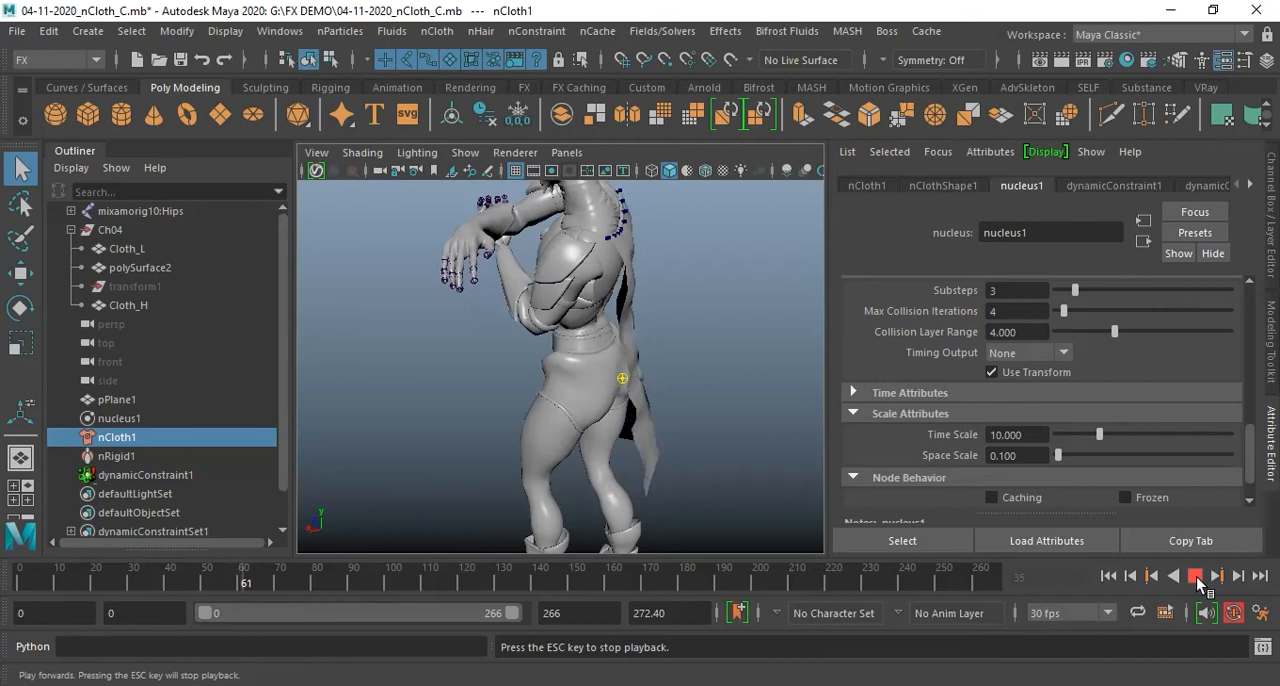
click(1195, 577)
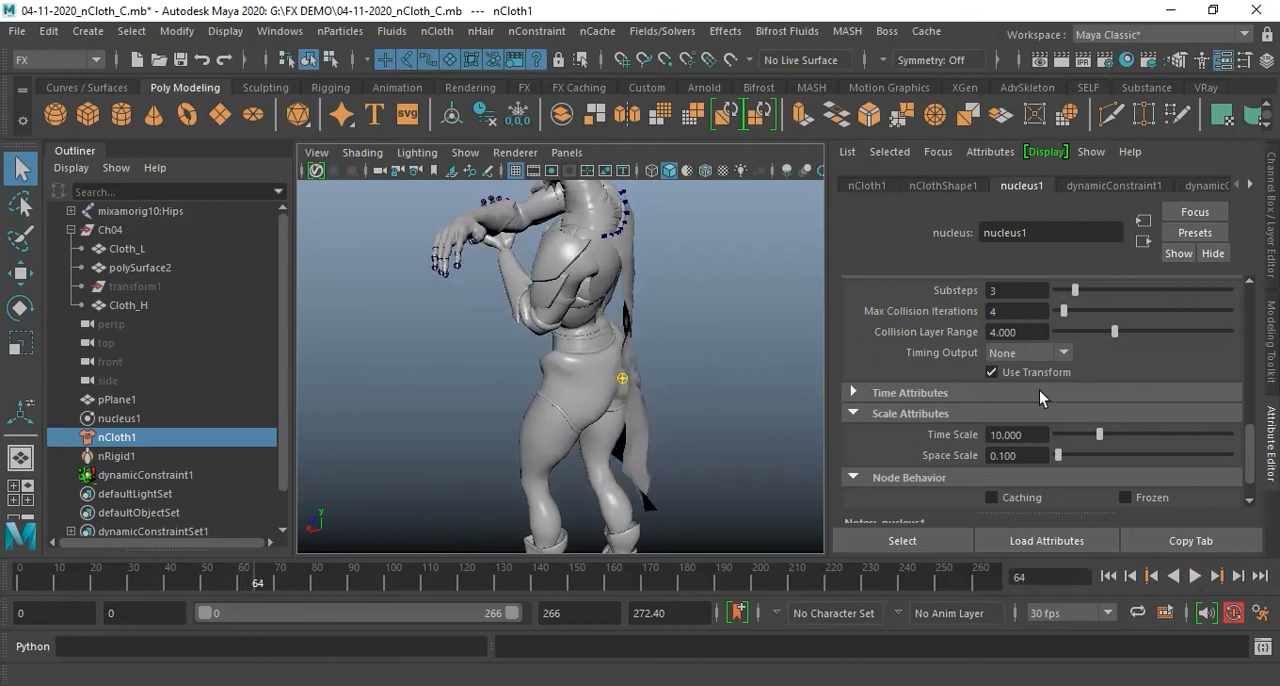
Set nucleus1's Time Scale to 5 and return to the first frame
click(1039, 435)
double_click(1039, 435)
text(5)
key(Return)
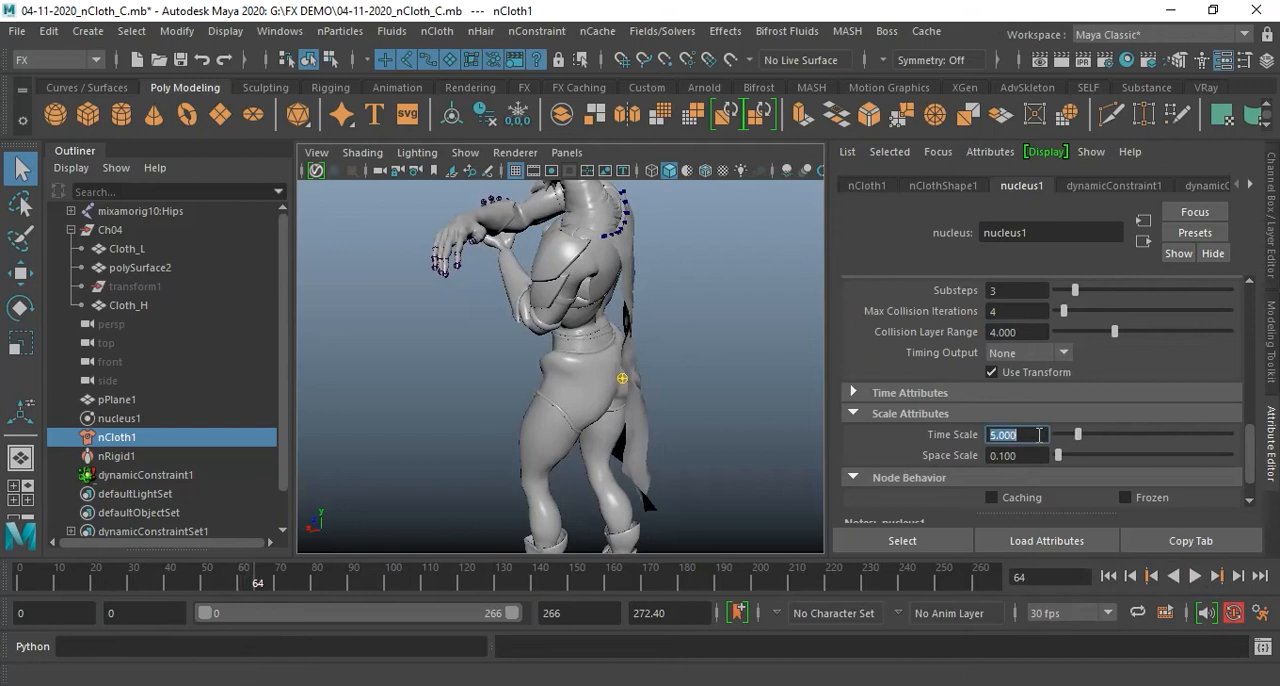
click(1108, 577)
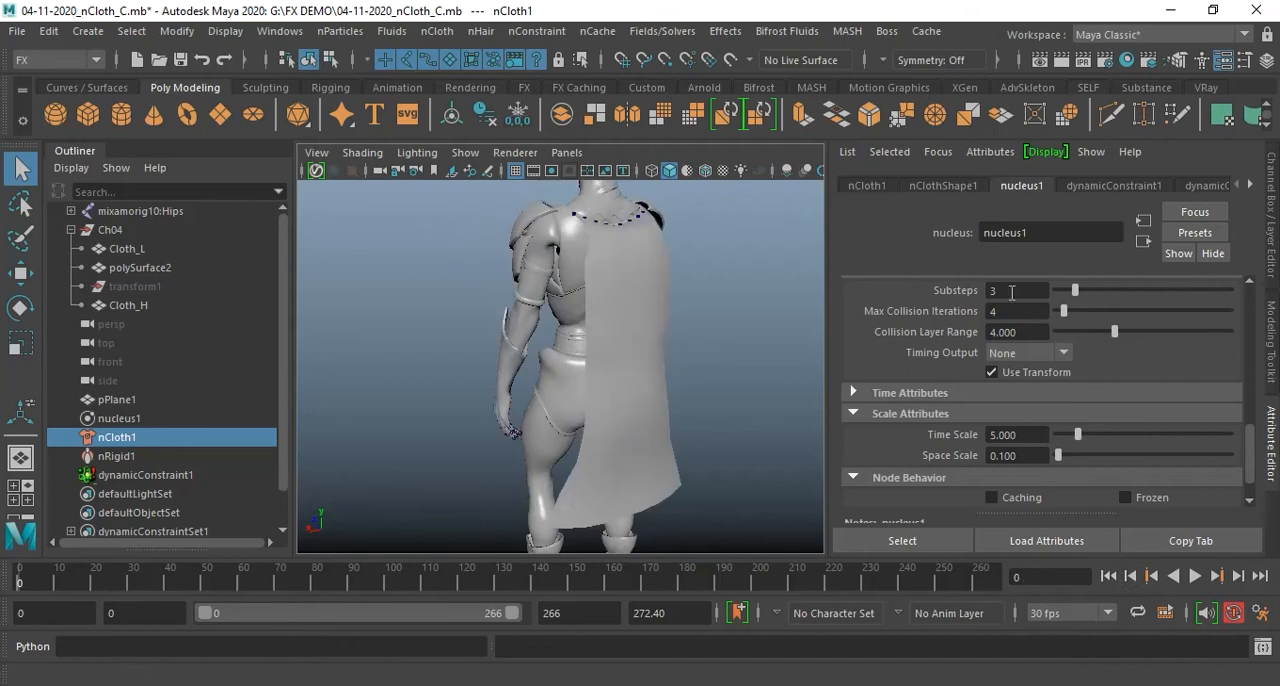
Set nucleus1's Substeps to 5 and play the simulation to test the cape
click(1012, 292)
key(Return)
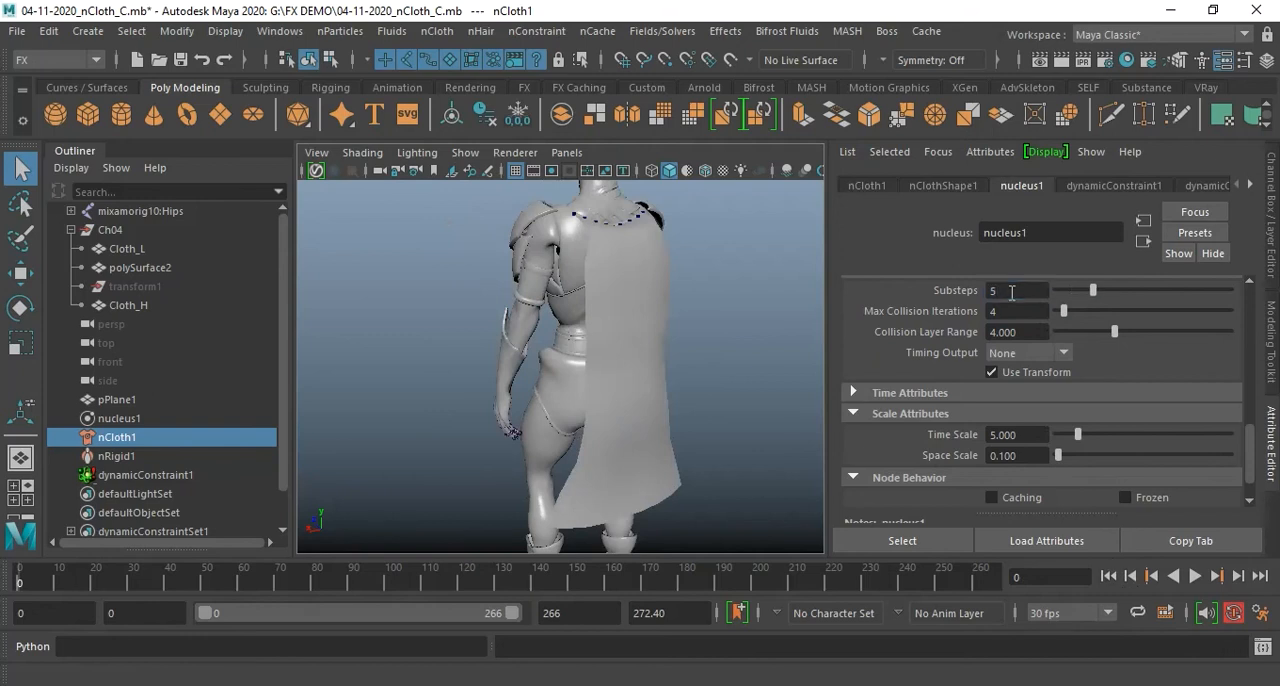
click(1194, 576)
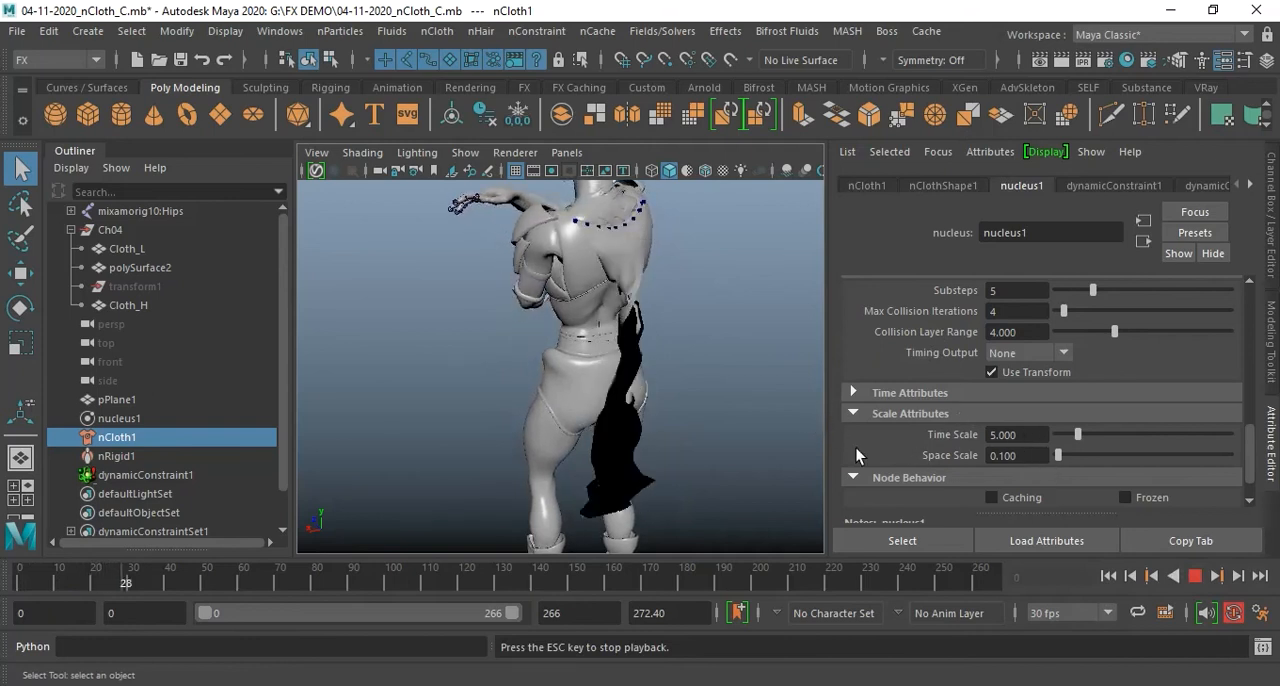
click(1196, 578)
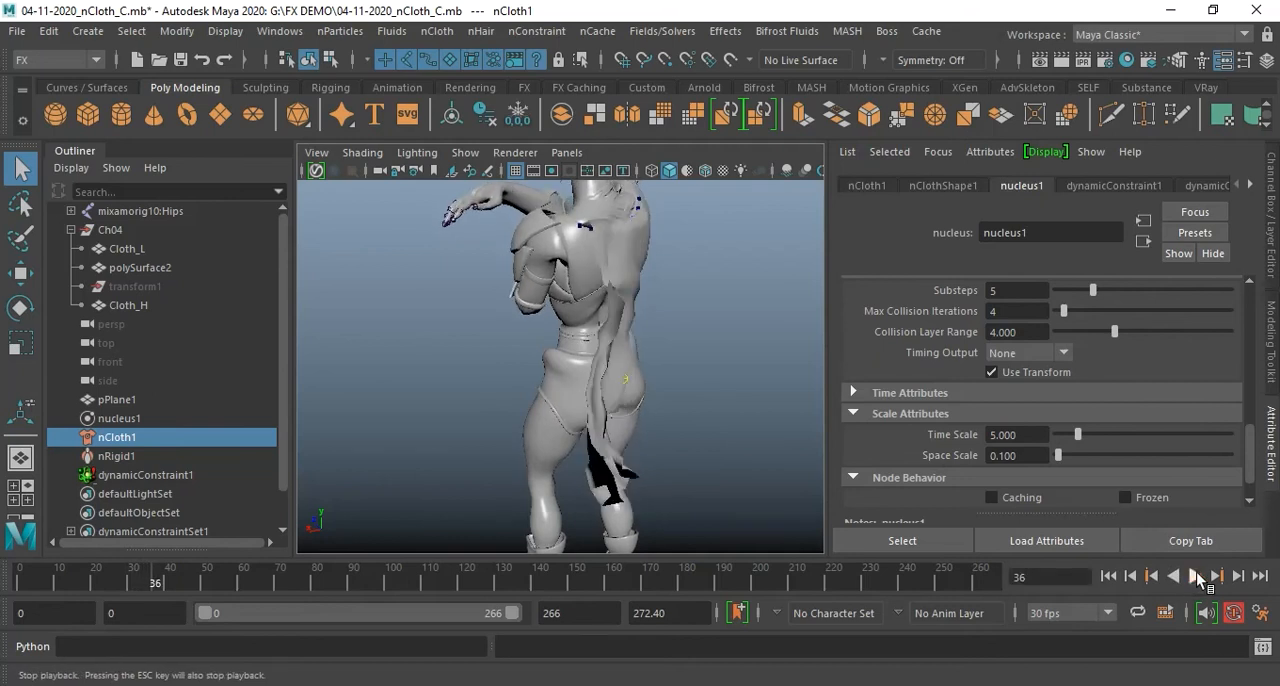
Set nucleus1's Space Scale to 1 and play the simulation from the first frame to test it
click(1108, 577)
click(1033, 452)
text(1)
key(Return)
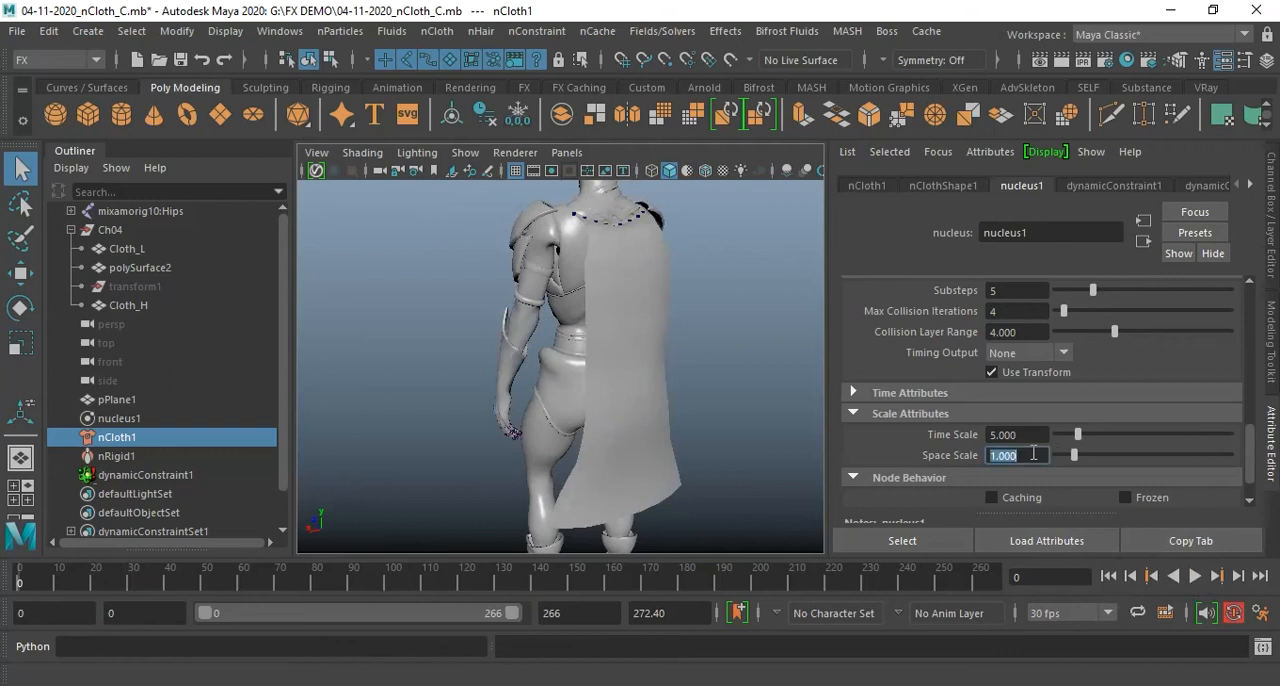
click(1168, 577)
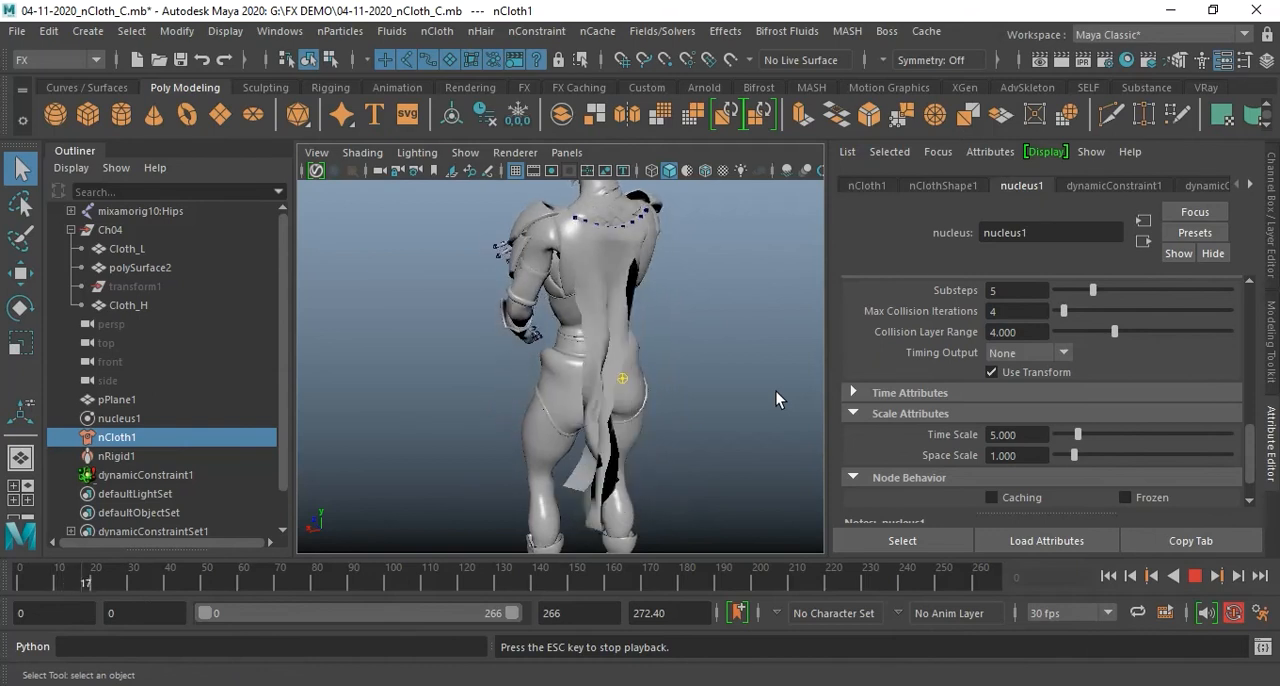
click(1193, 576)
Set nucleus1's Air Density to 1 and Wind Speed to 2
click(1027, 434)
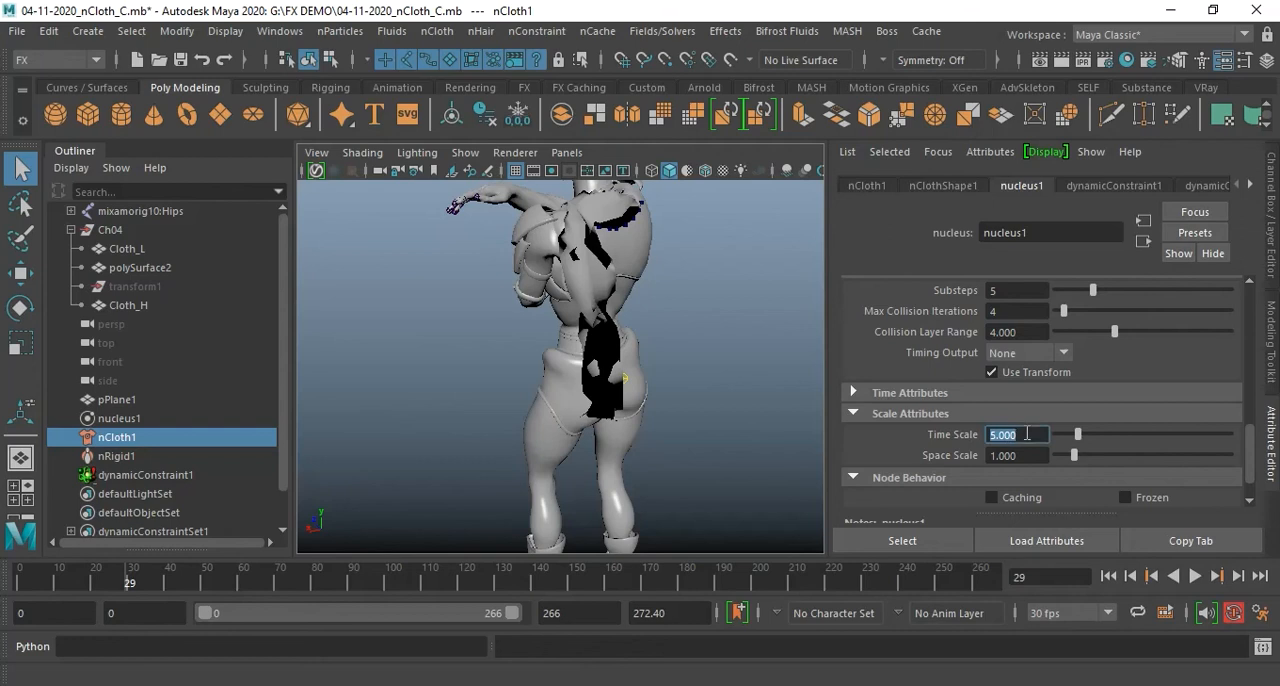
scroll(1110, 351, up, 8)
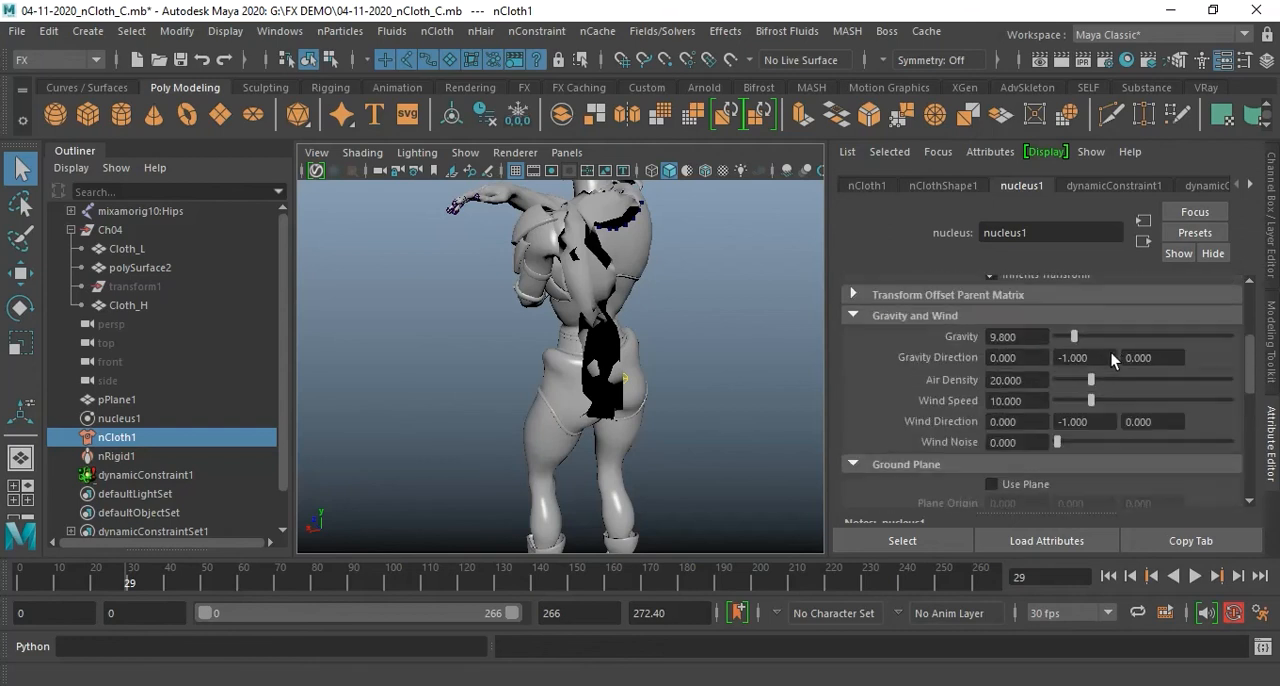
click(1031, 383)
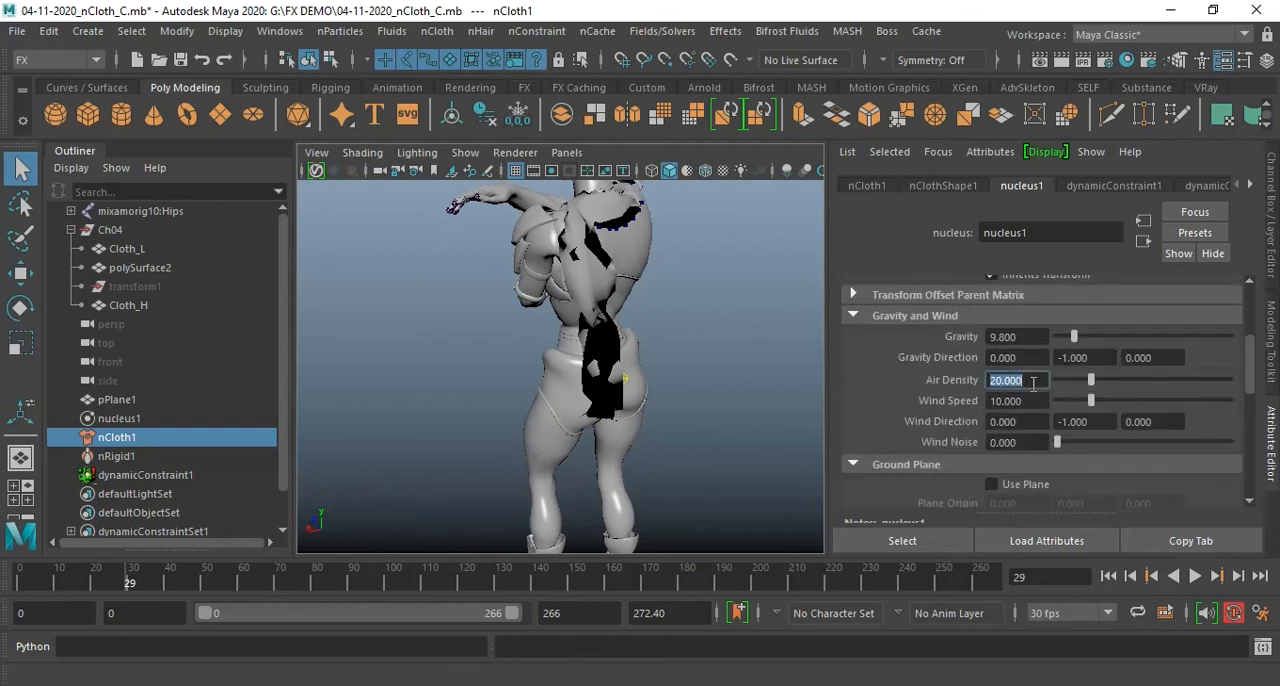
text(1)
key(Return)
click(1025, 402)
text(2)
key(Return)
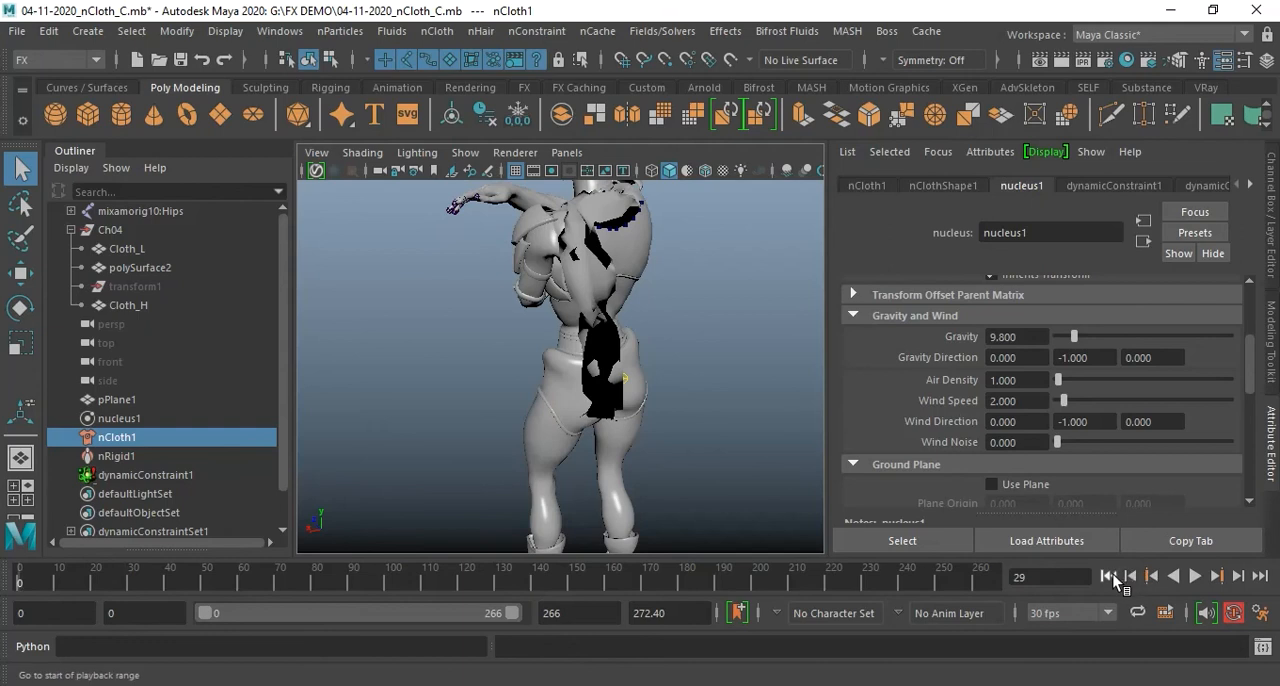
Play the simulation from the first frame and check the cape's movement from the side and back
click(1110, 576)
click(1195, 577)
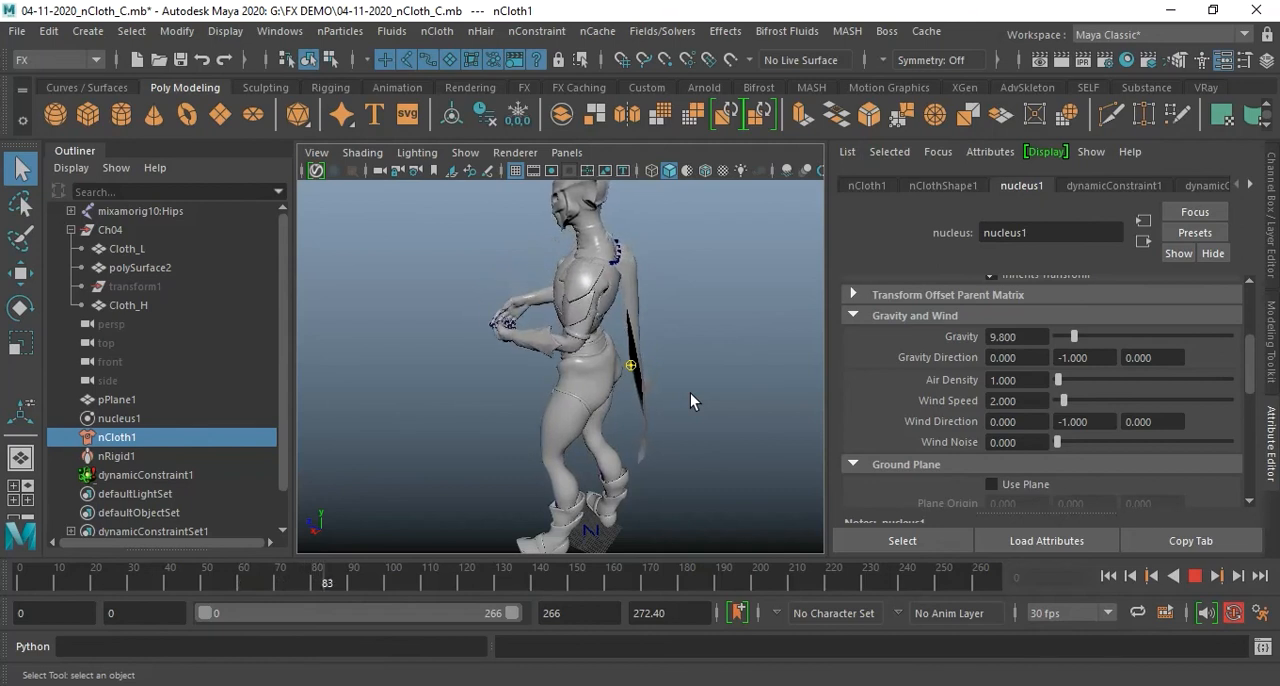
alt+drag(672, 397, 739, 397)
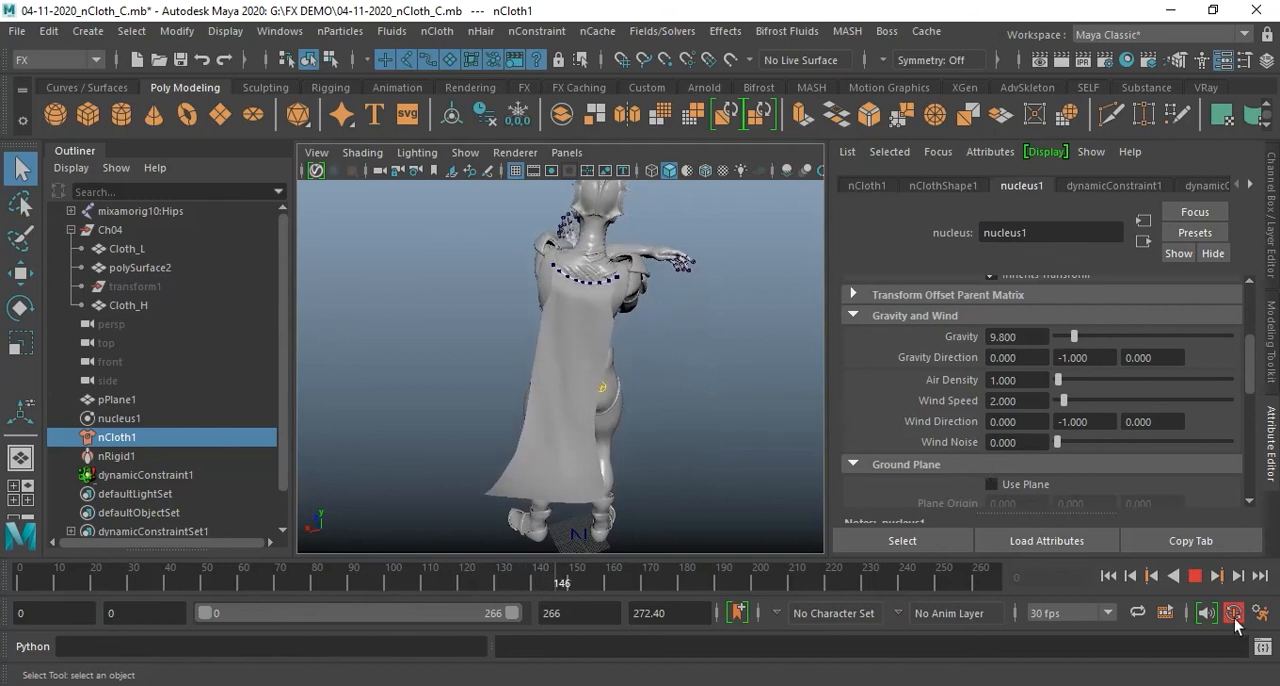
click(1196, 578)
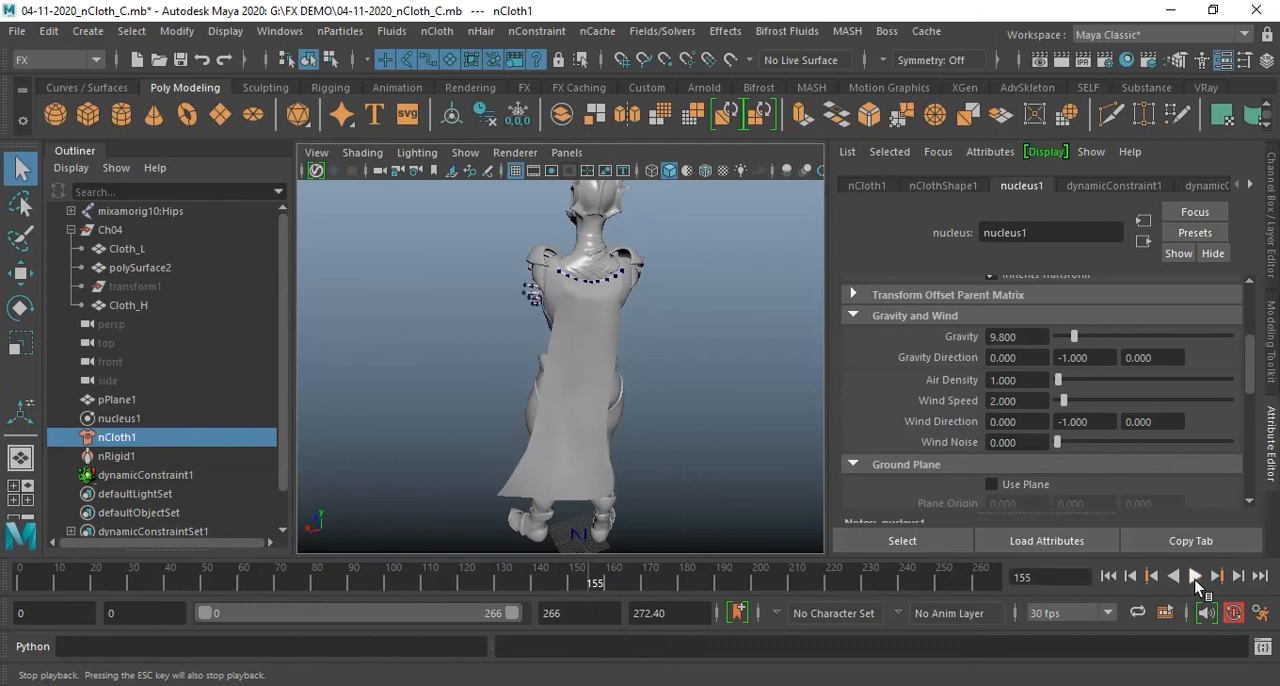
Set nucleus1's Wind Noise to 1 and play the simulation from the first frame
double_click(1036, 443)
text(1)
key(Return)
key(Return)
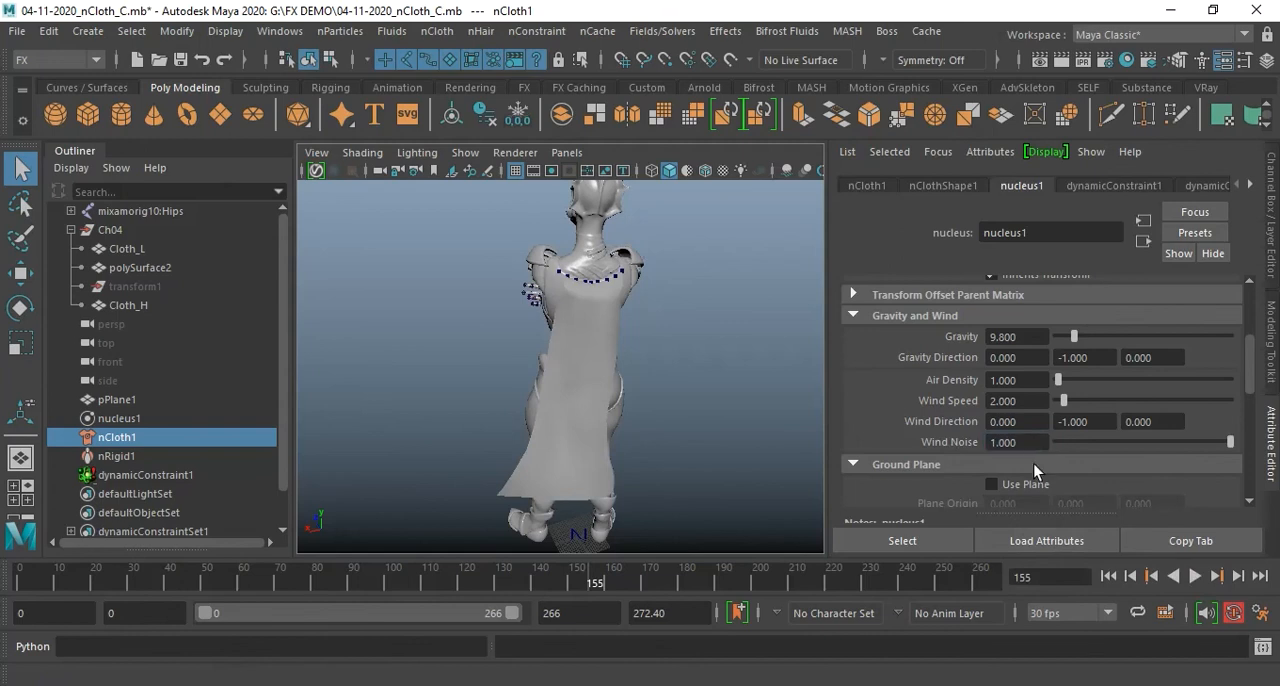
click(1108, 576)
click(1197, 576)
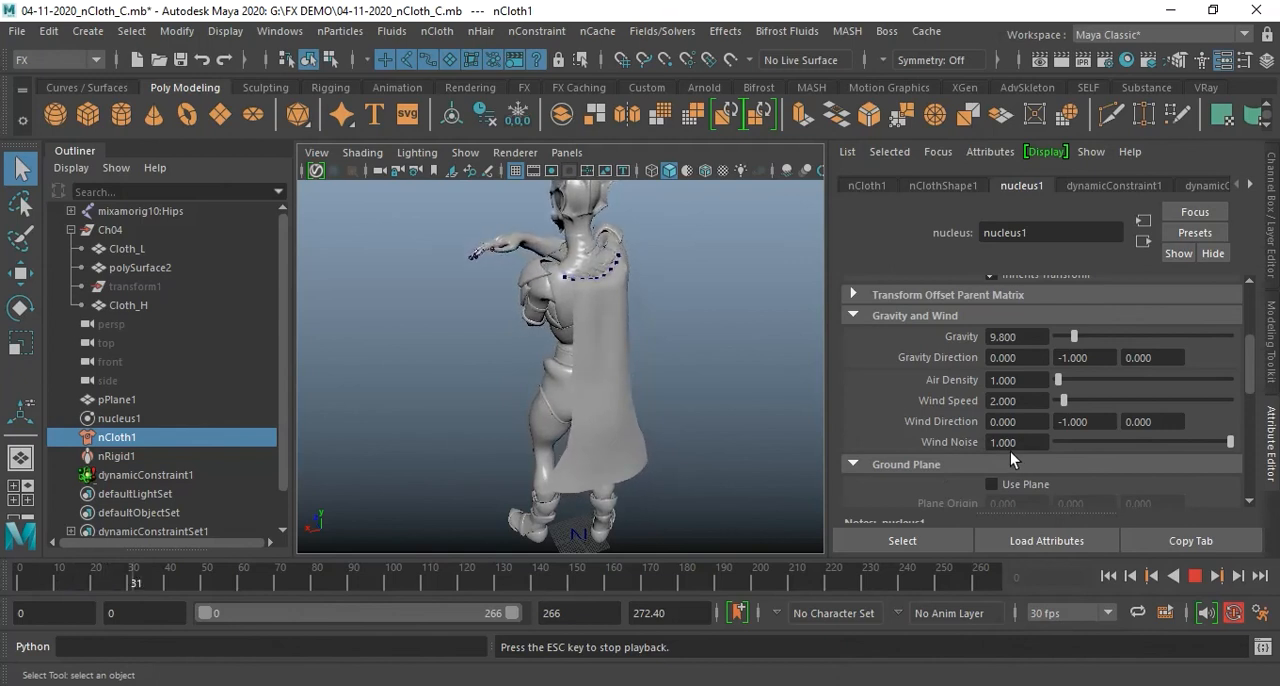
Set nucleus1's Wind Noise to 5 and replay the simulation from the first frame to examine the whole cape
click(1040, 441)
click(1196, 577)
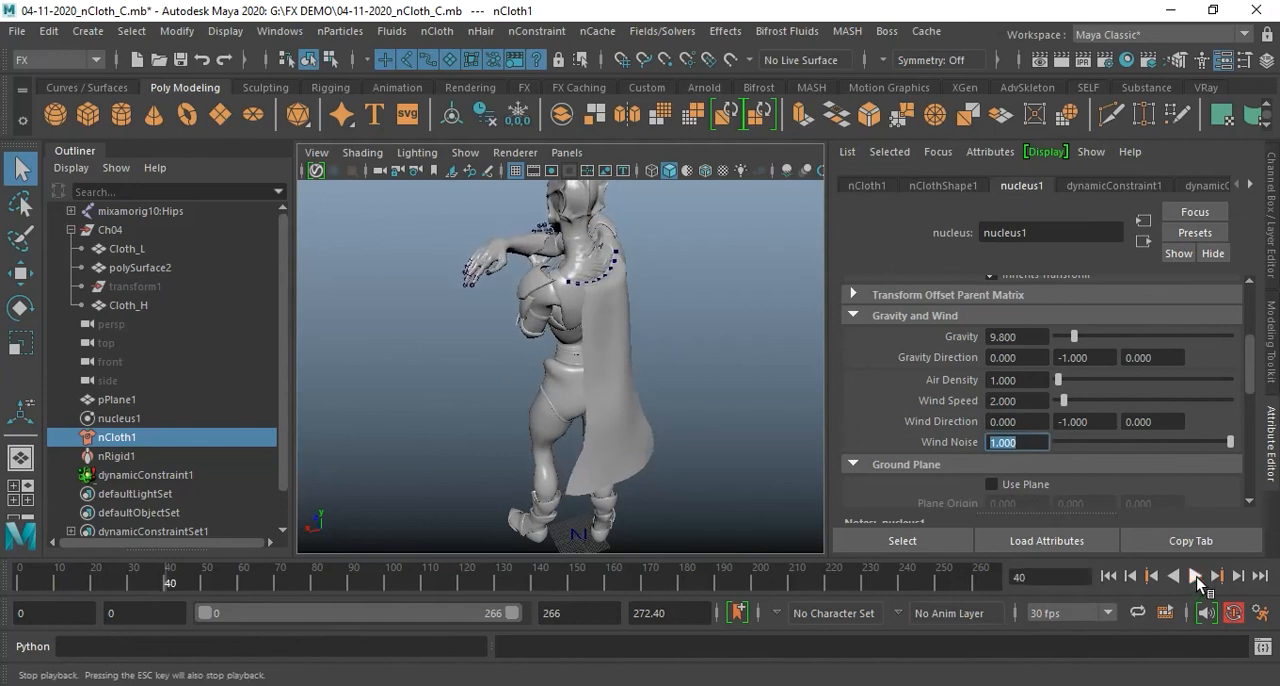
text(5)
key(Return)
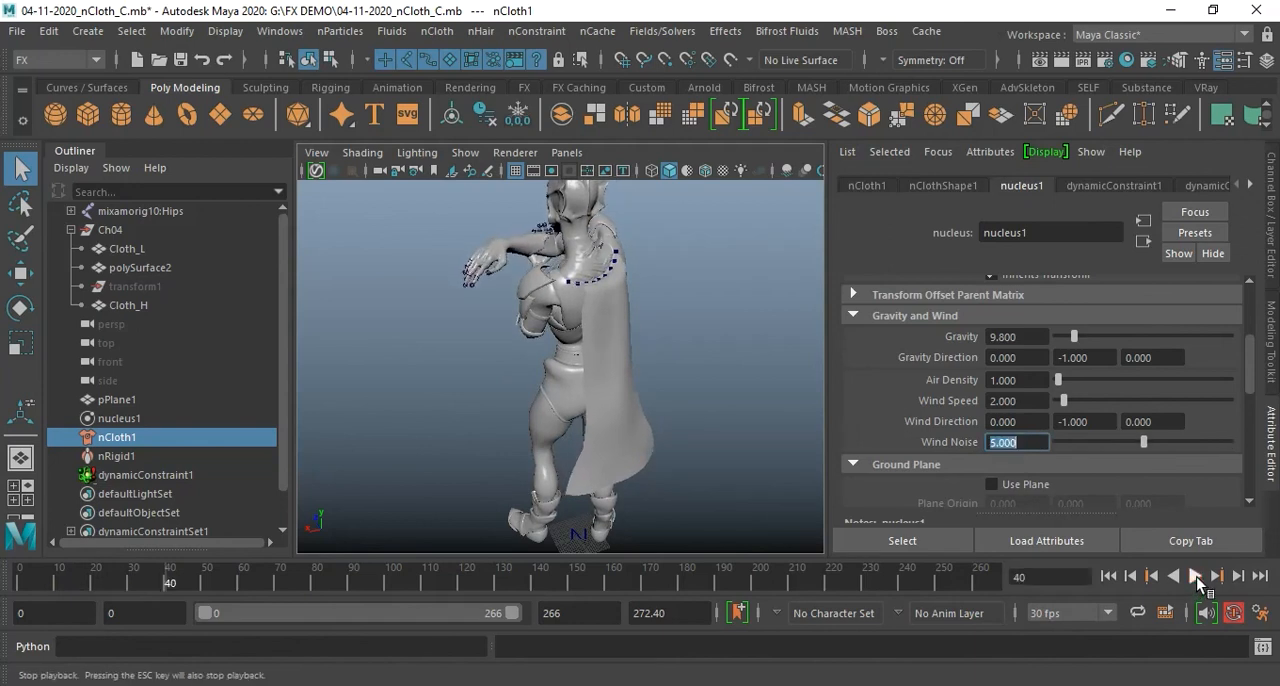
click(1108, 577)
click(1195, 577)
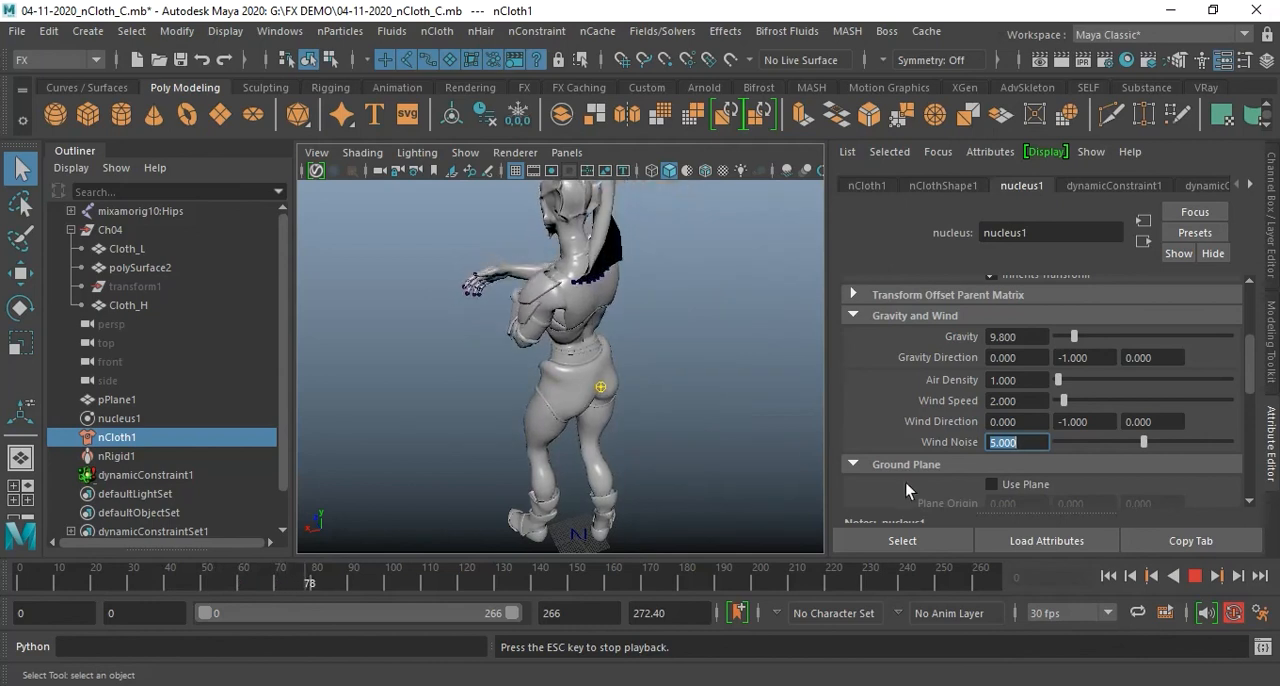
click(1194, 576)
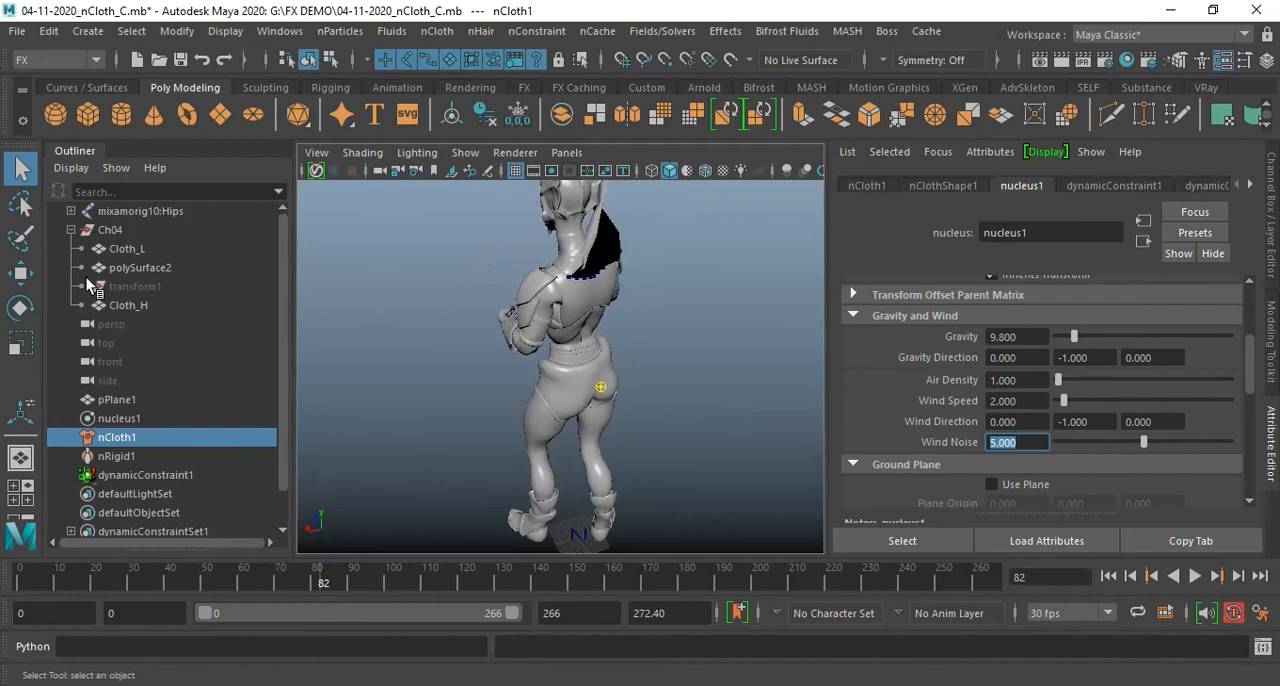
alt+drag(596, 256, 520, 325)
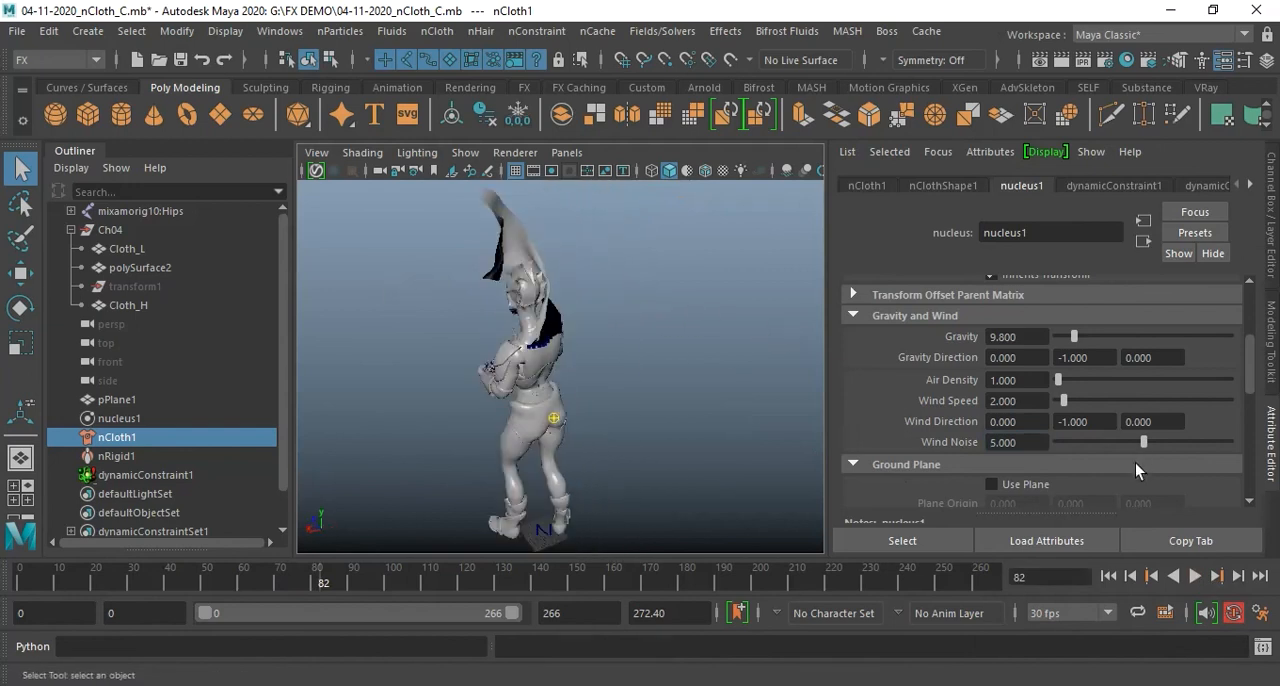
Set nucleus1's Wind Noise to 2 and play the simulation from the first frame
click(1108, 576)
click(1027, 441)
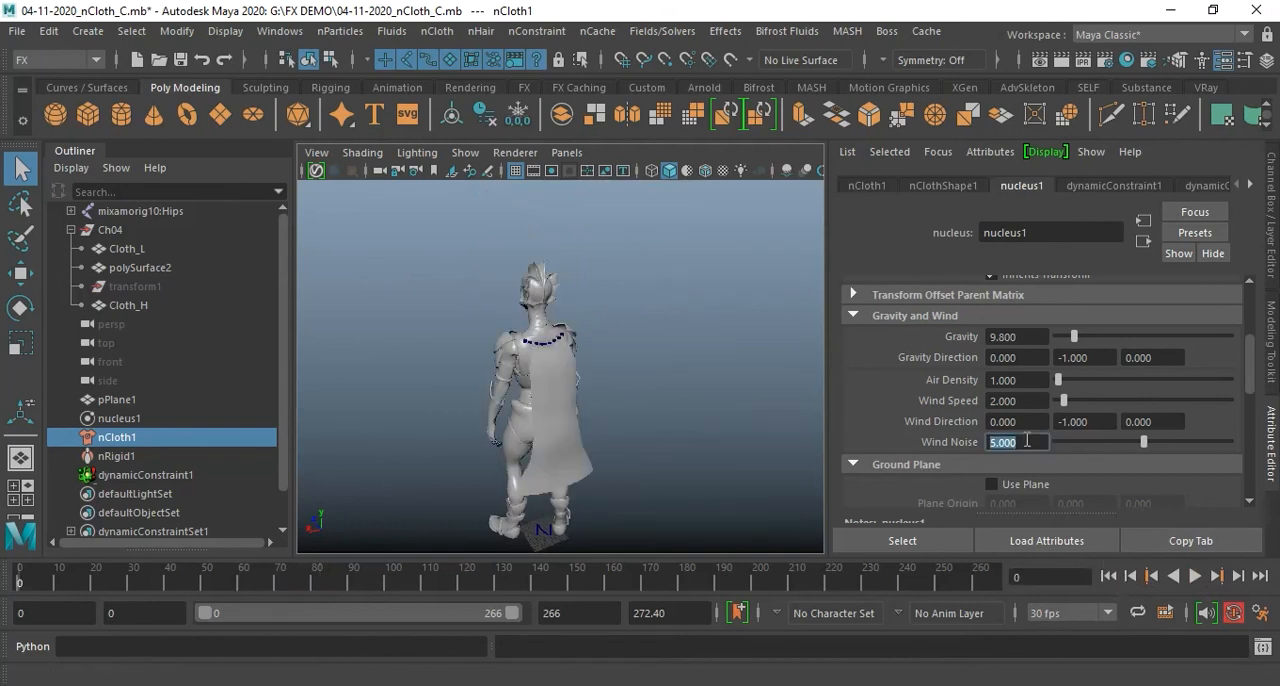
text(2)
key(Return)
key(Return)
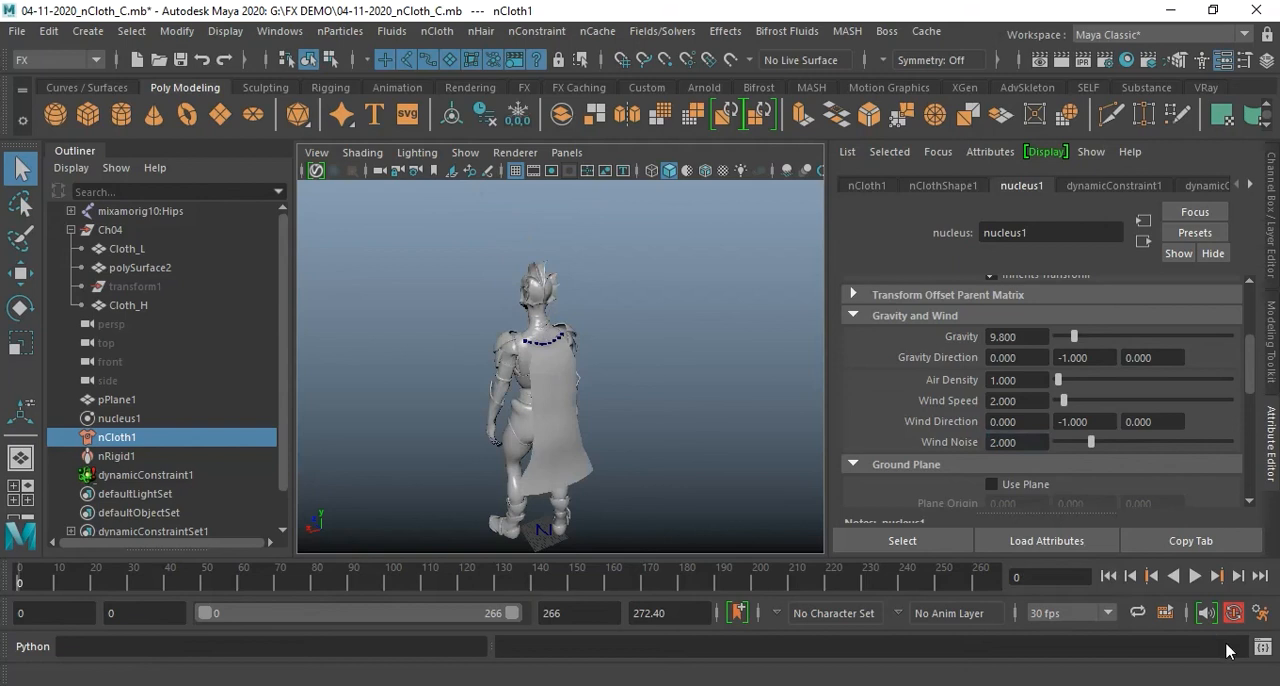
click(1194, 577)
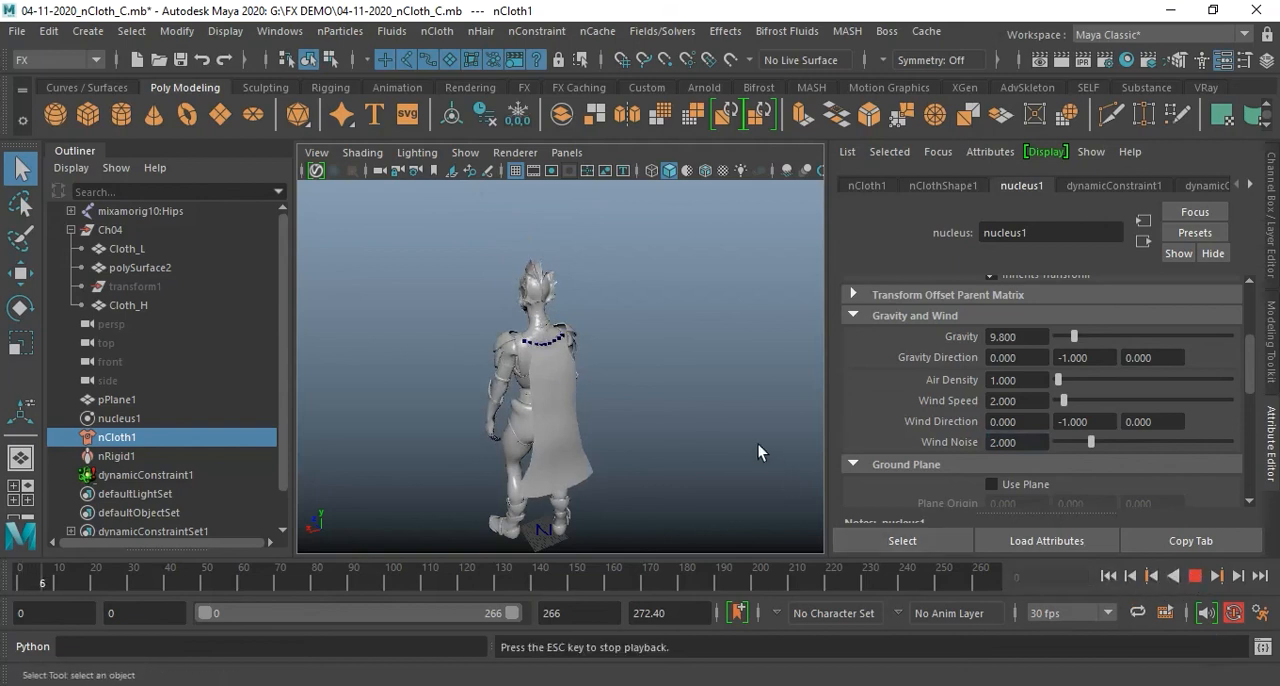